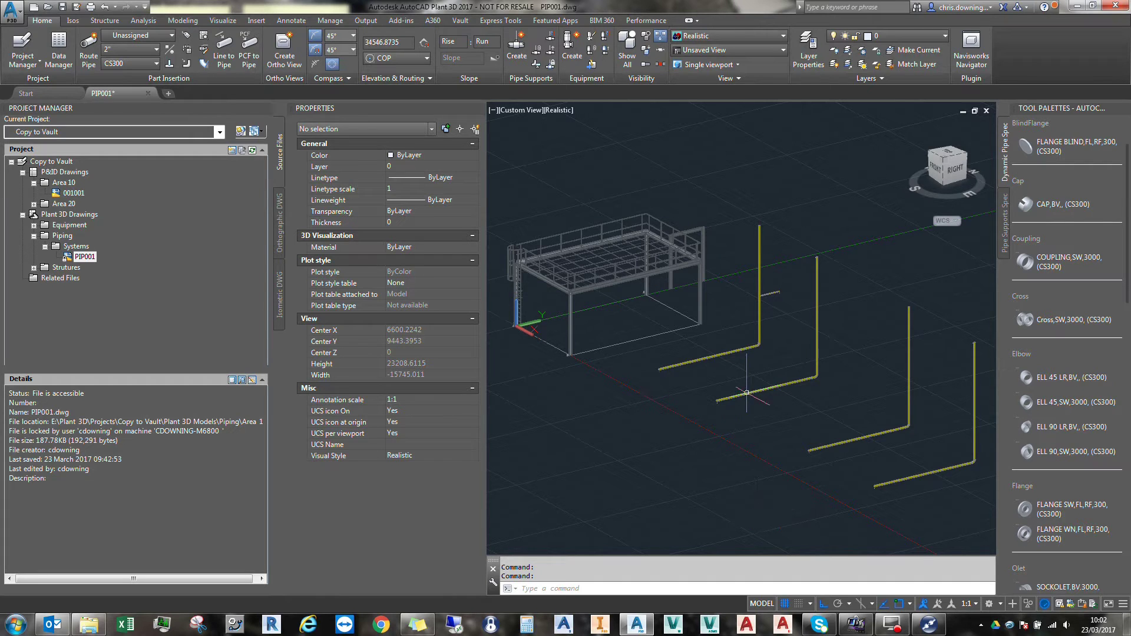
Examine the tag and line number properties of the two pipe lines nearest the steel platform.
left_click(737, 350)
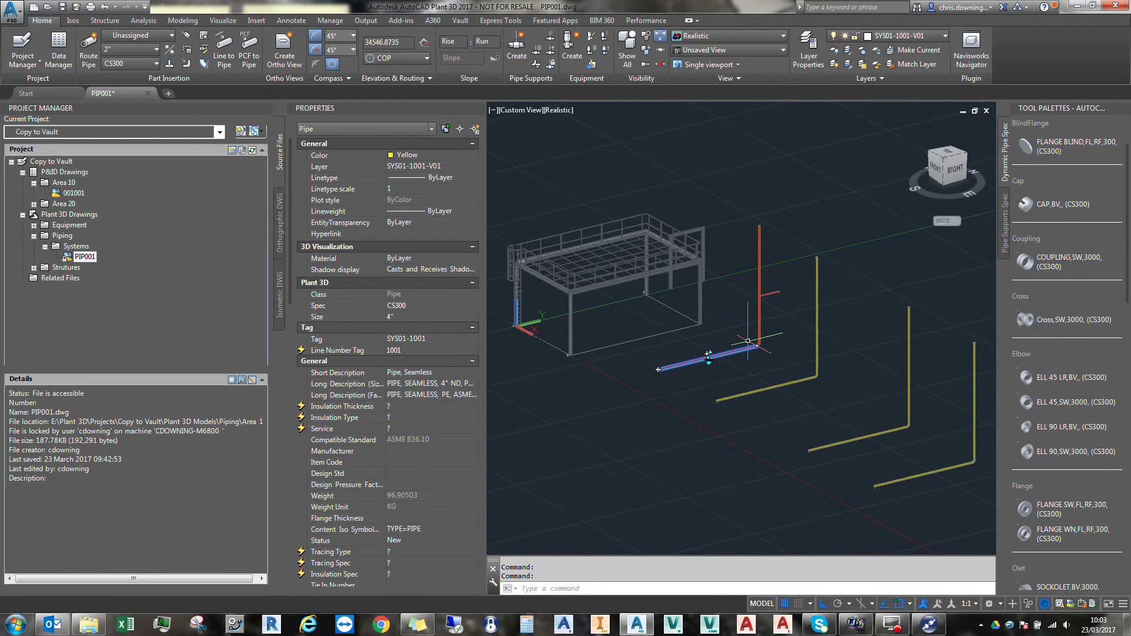
key("Escape")
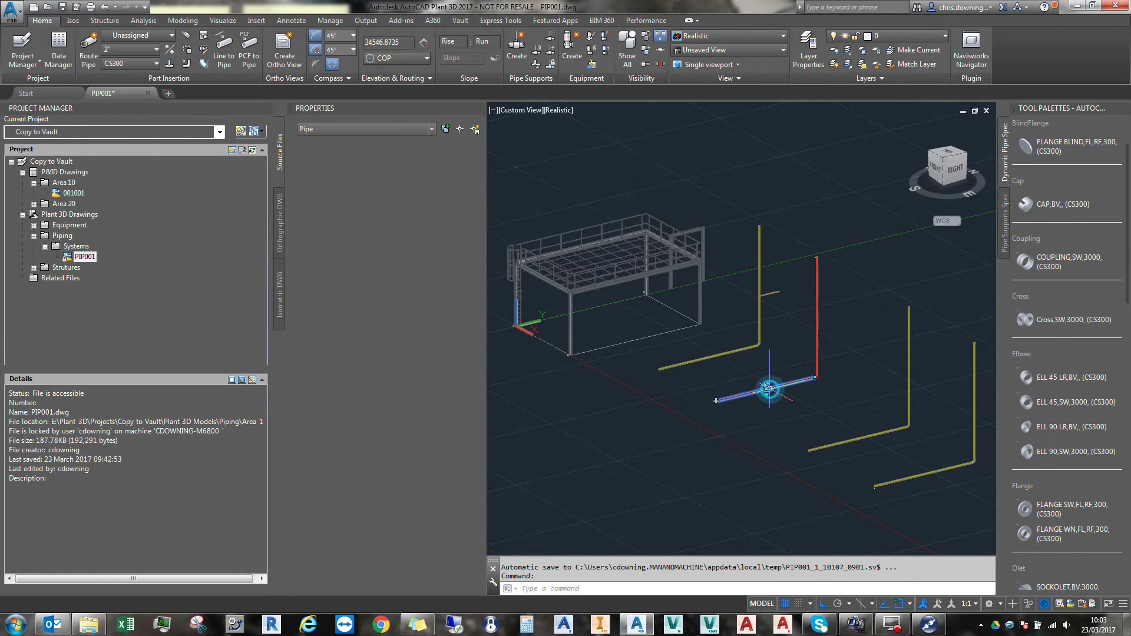
left_click(767, 390)
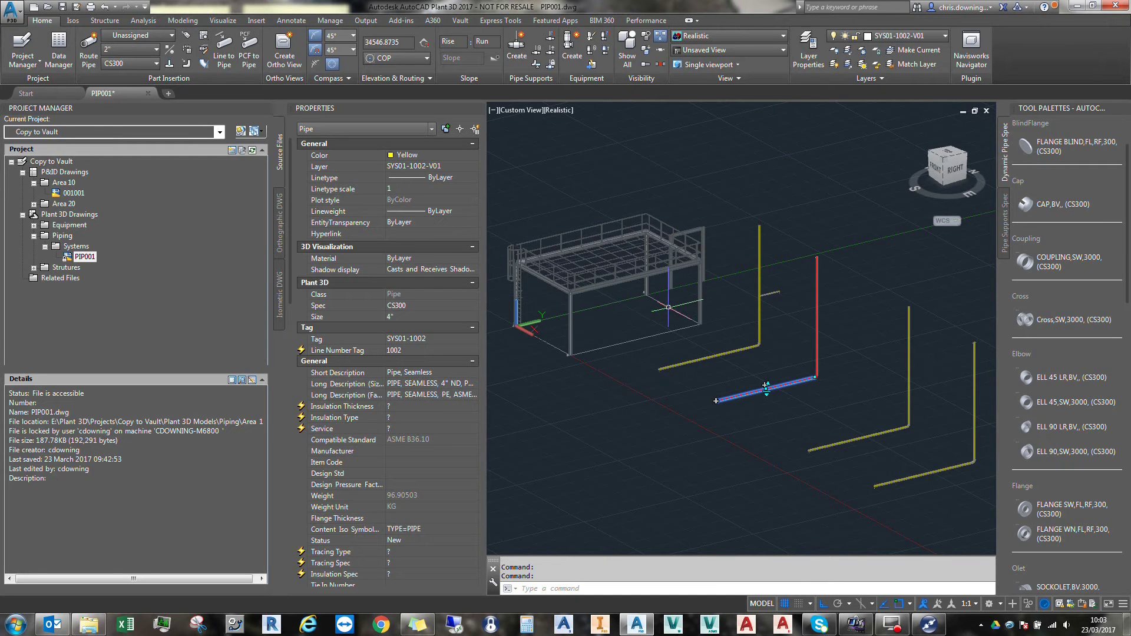
key("Escape")
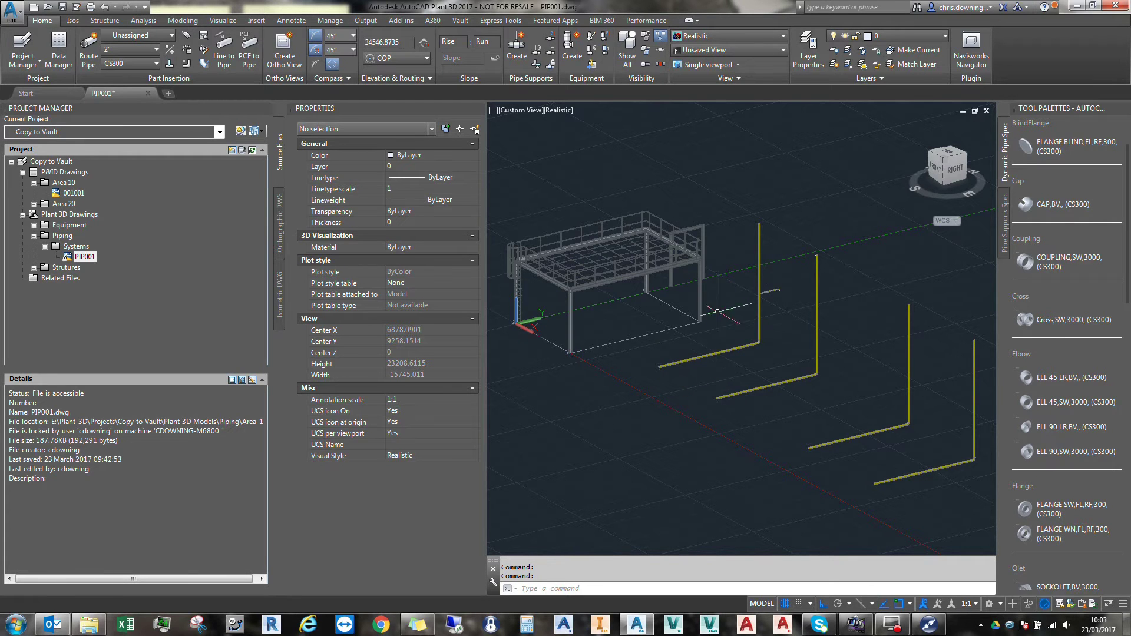
Change the System value in the drawing properties of PIP001 to SYS02.
right_click(87, 256)
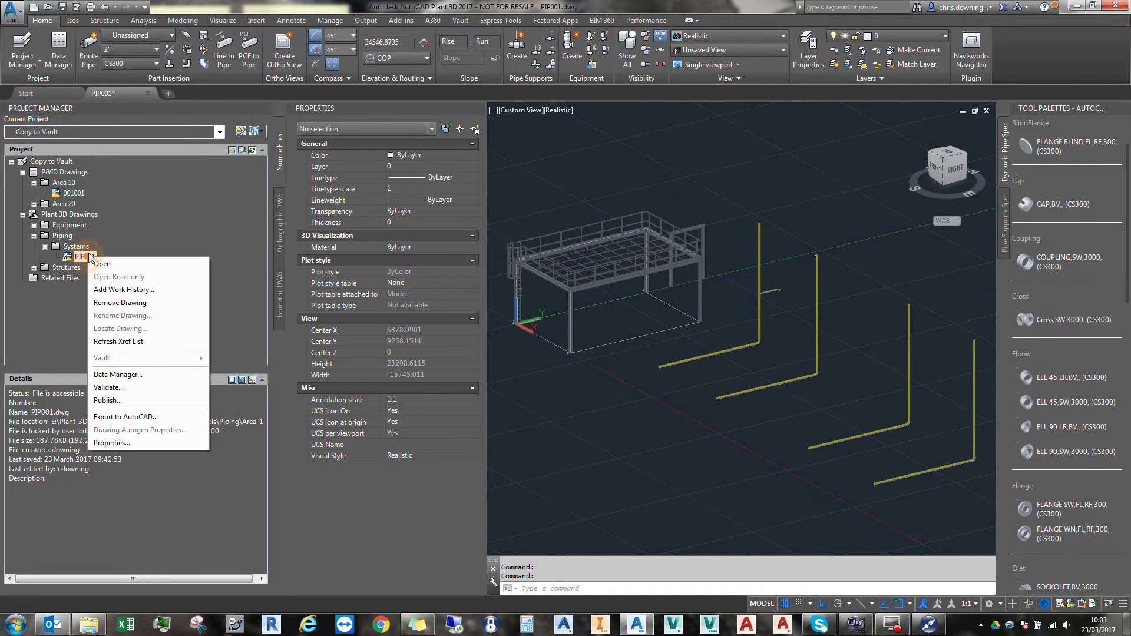
left_click(120, 445)
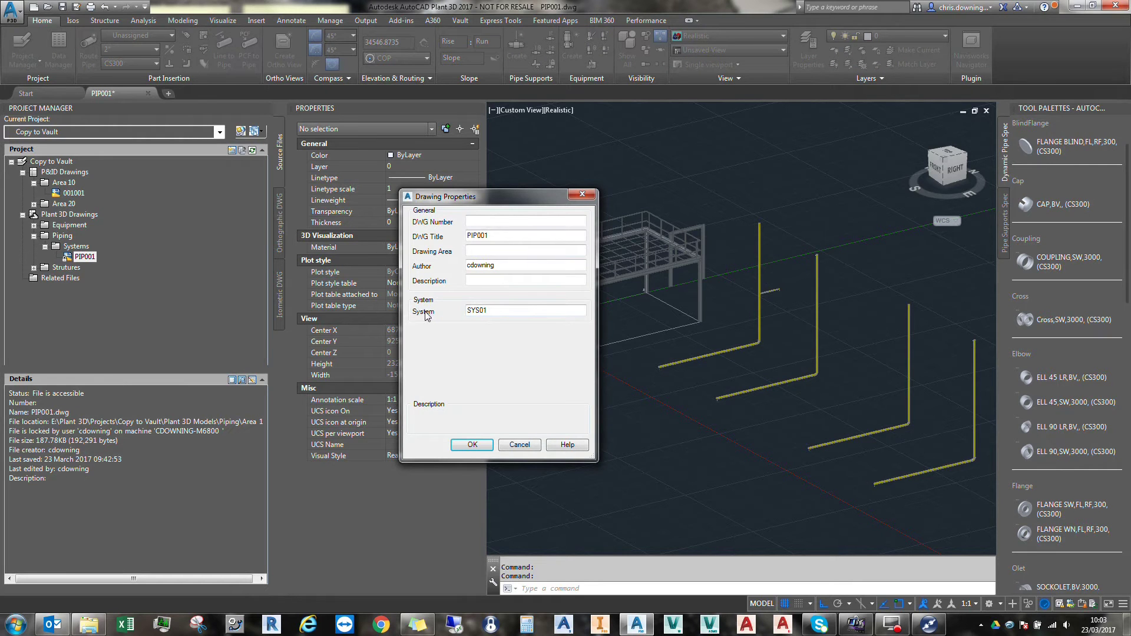
left_click(522, 309)
type("2")
left_click(472, 445)
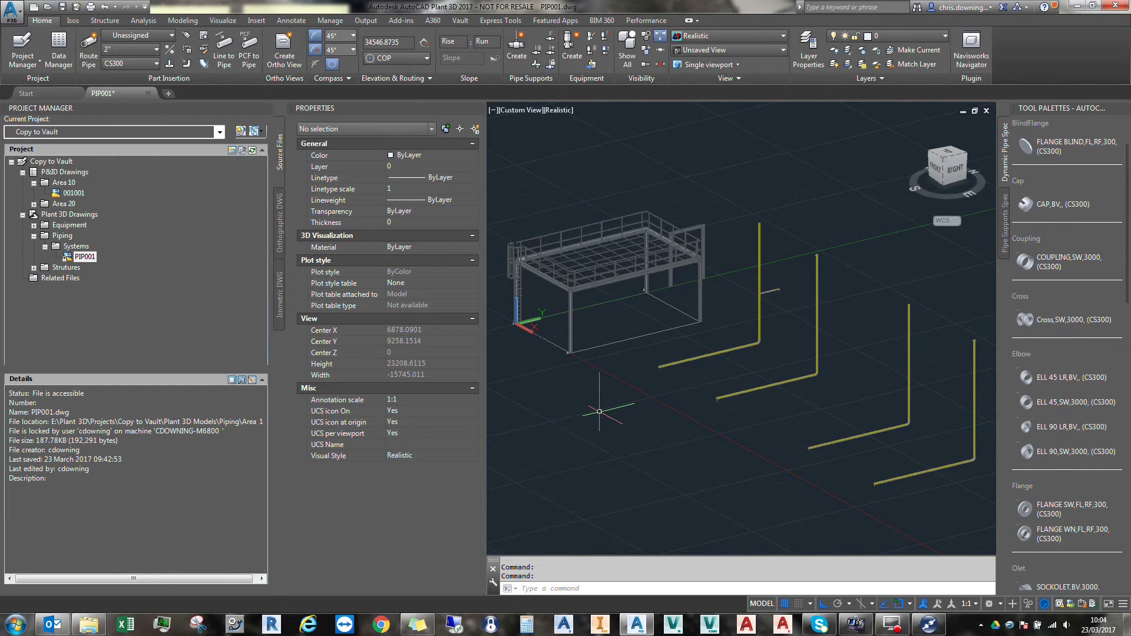
Run PLANTREFRESHACQPROPERTY with the Drawing option to update the acquired properties.
type("PL")
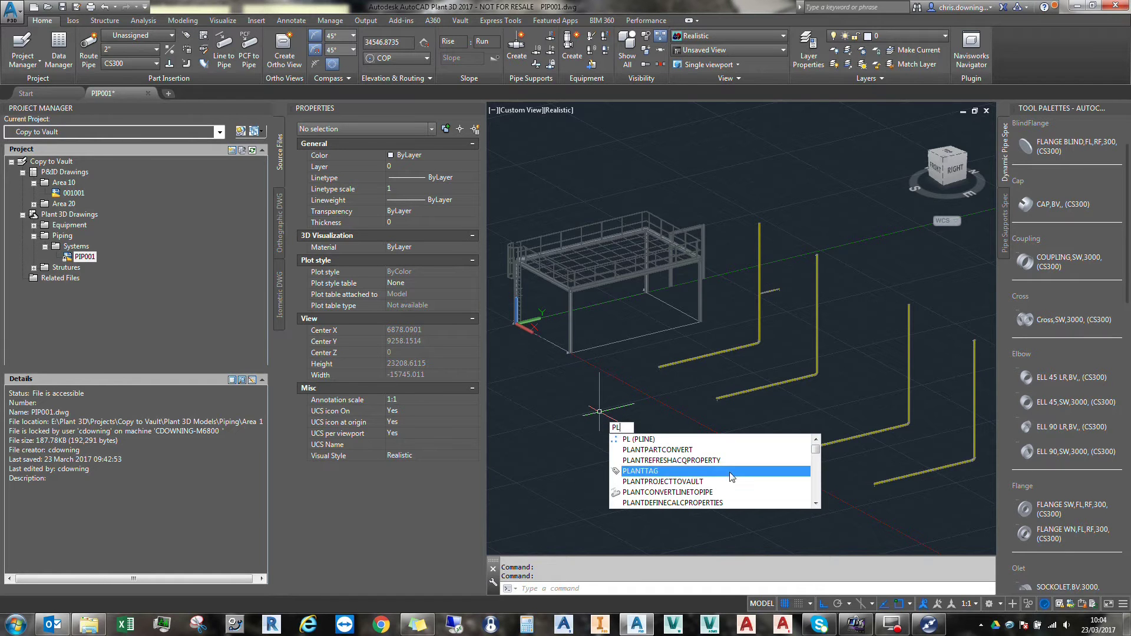
left_click(696, 466)
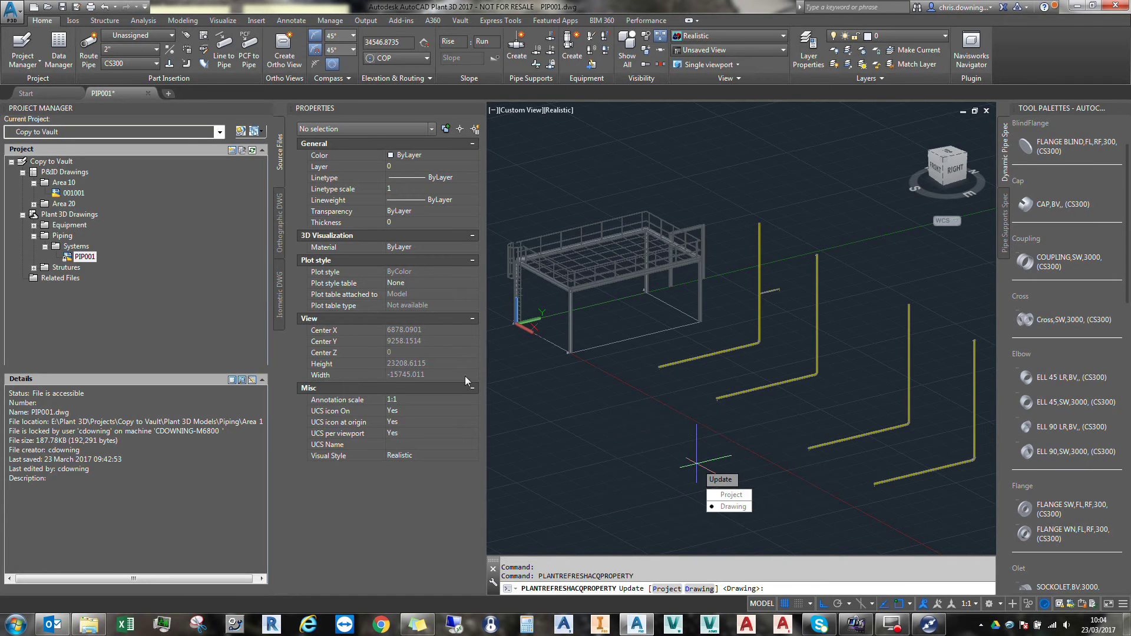
left_click(740, 507)
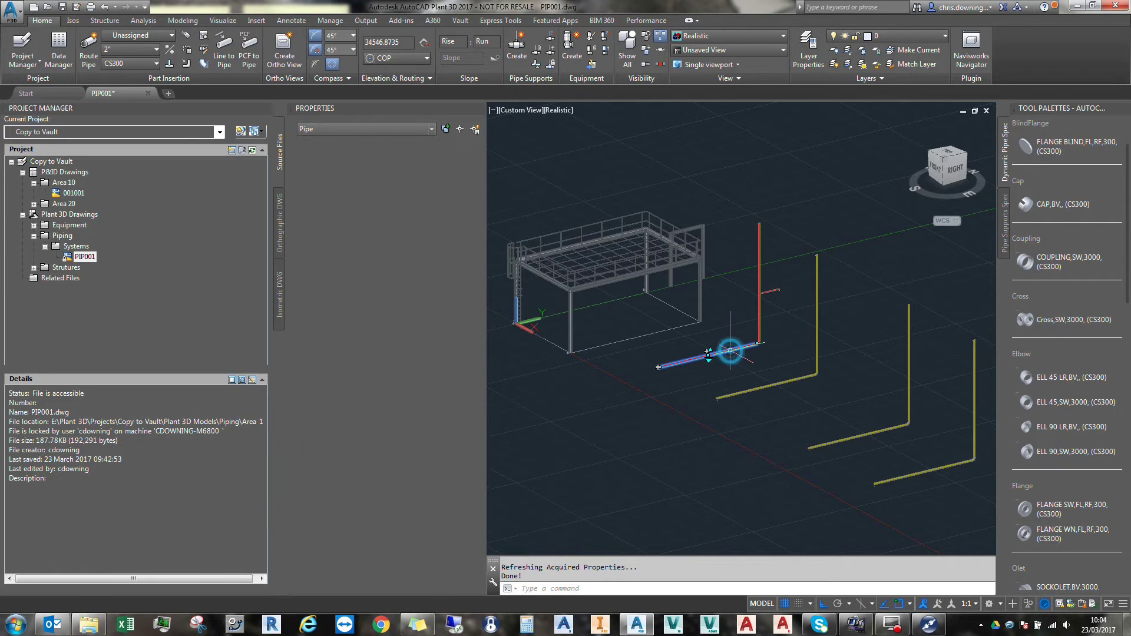
Check the tag on the horizontal pipe of each of the four lines, one after another, and clear the selection.
left_click(725, 350)
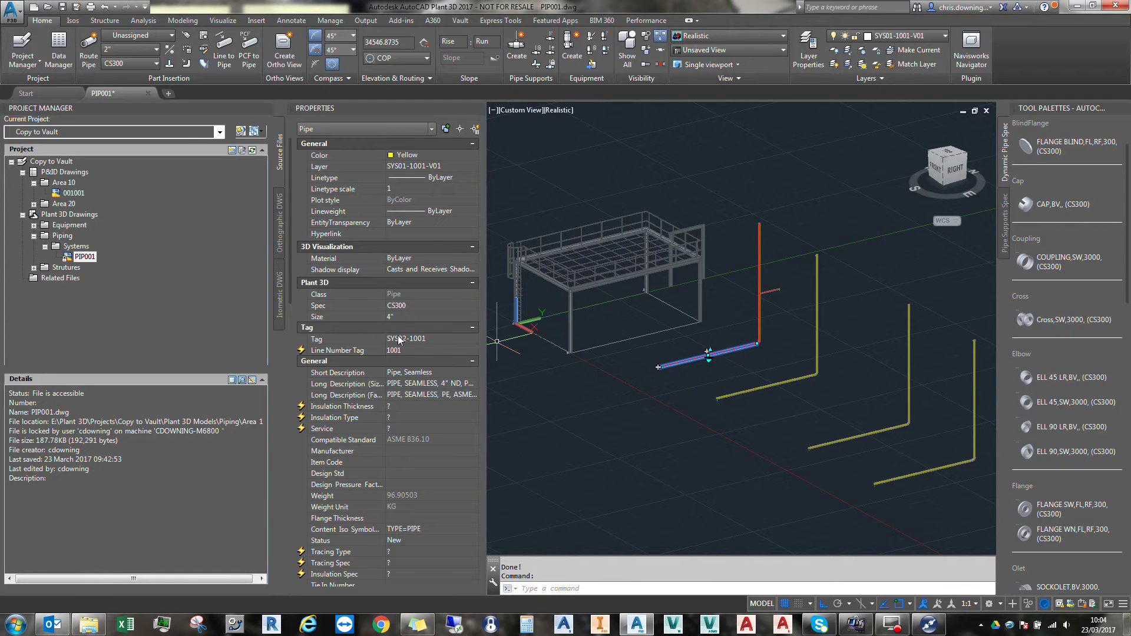
key("Escape")
left_click(759, 390)
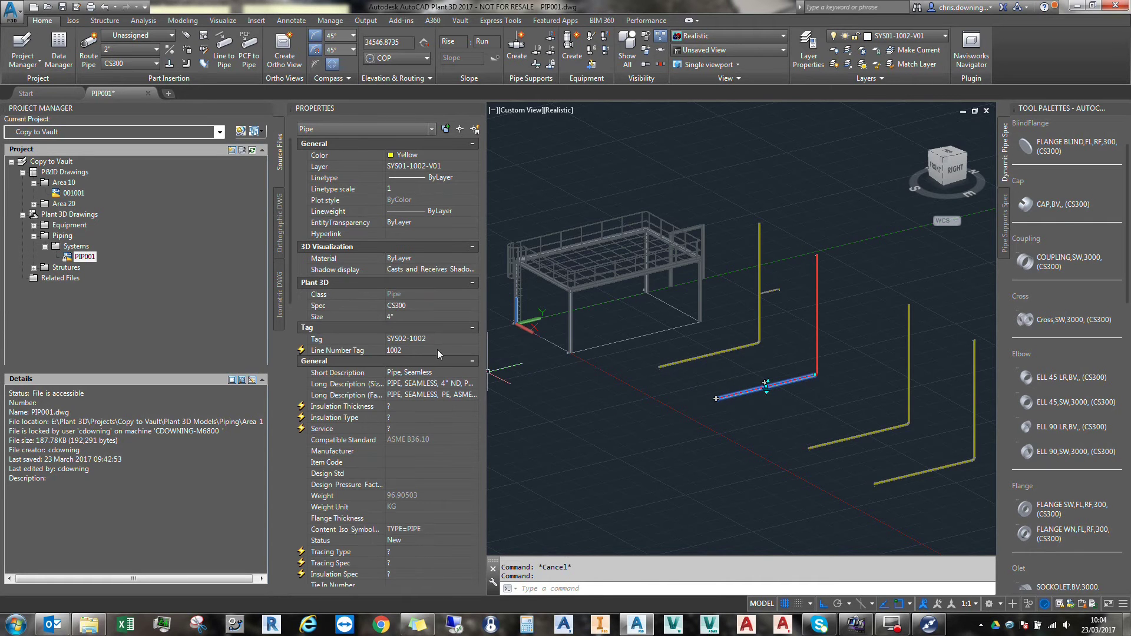
key("Escape")
left_click(865, 434)
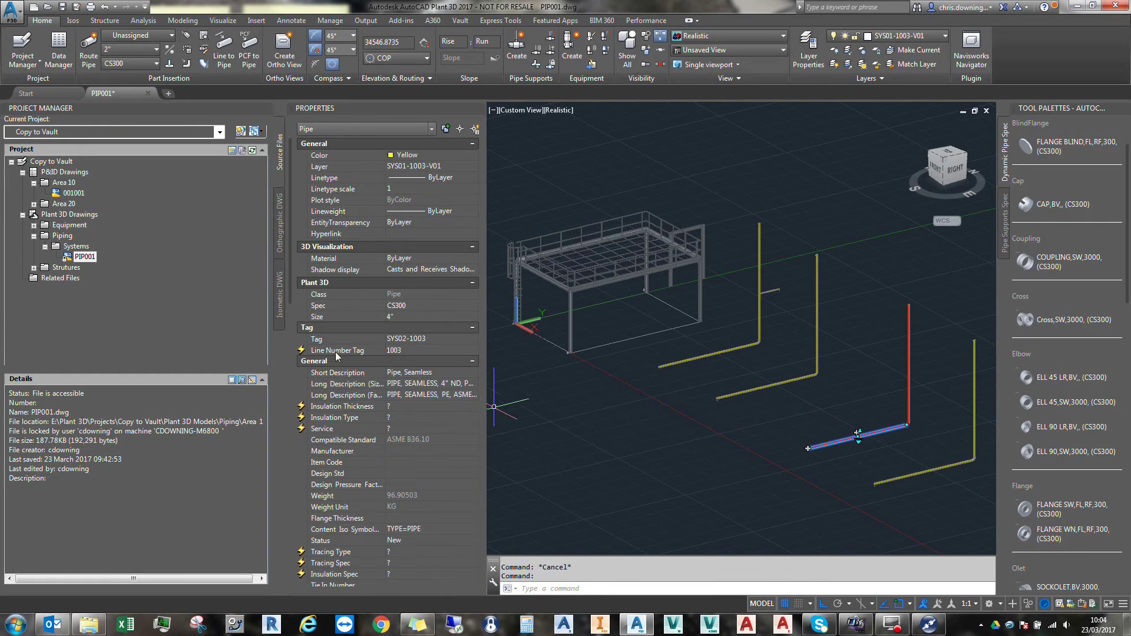
key("Escape")
left_click(944, 468)
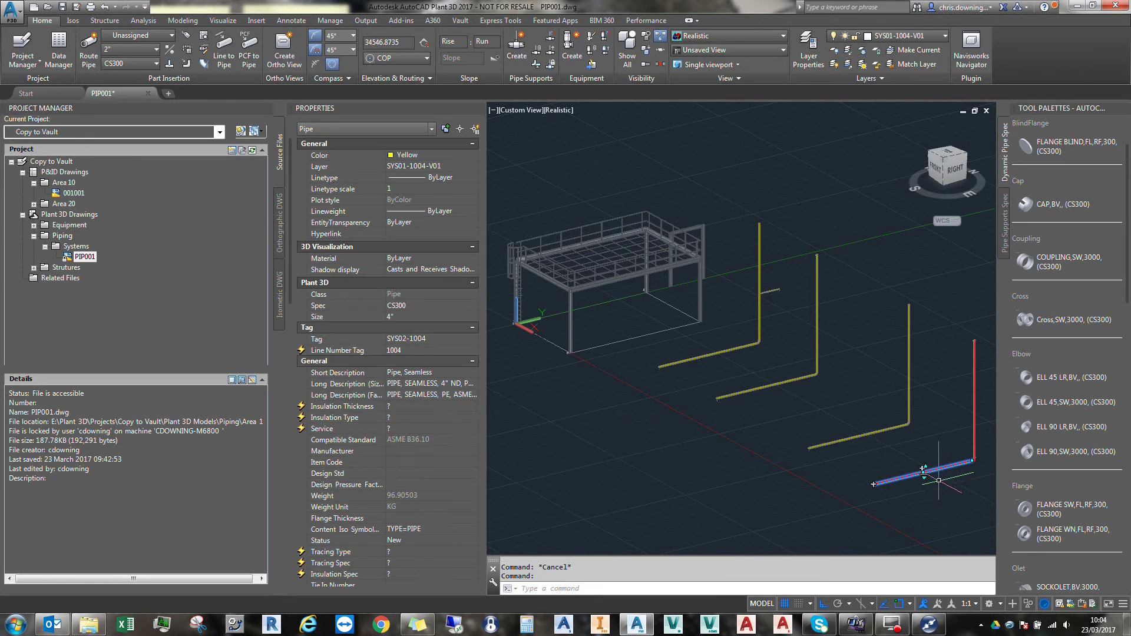
key("Escape")
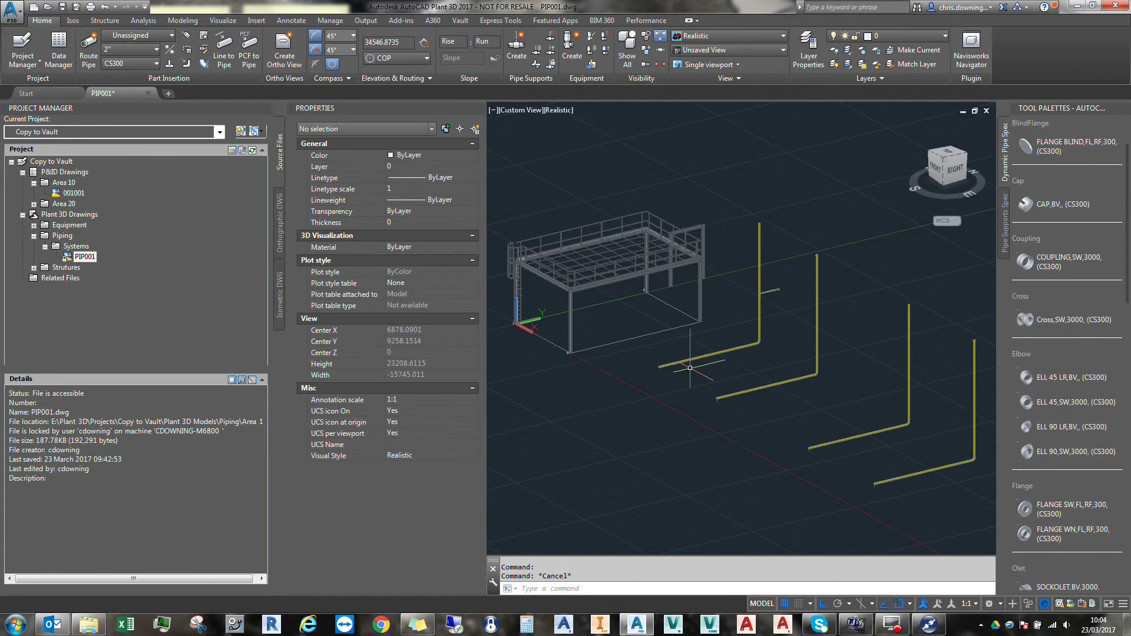
Add a custom drawing property category named Video in the general settings of the Copy to Vault project setup.
right_click(55, 162)
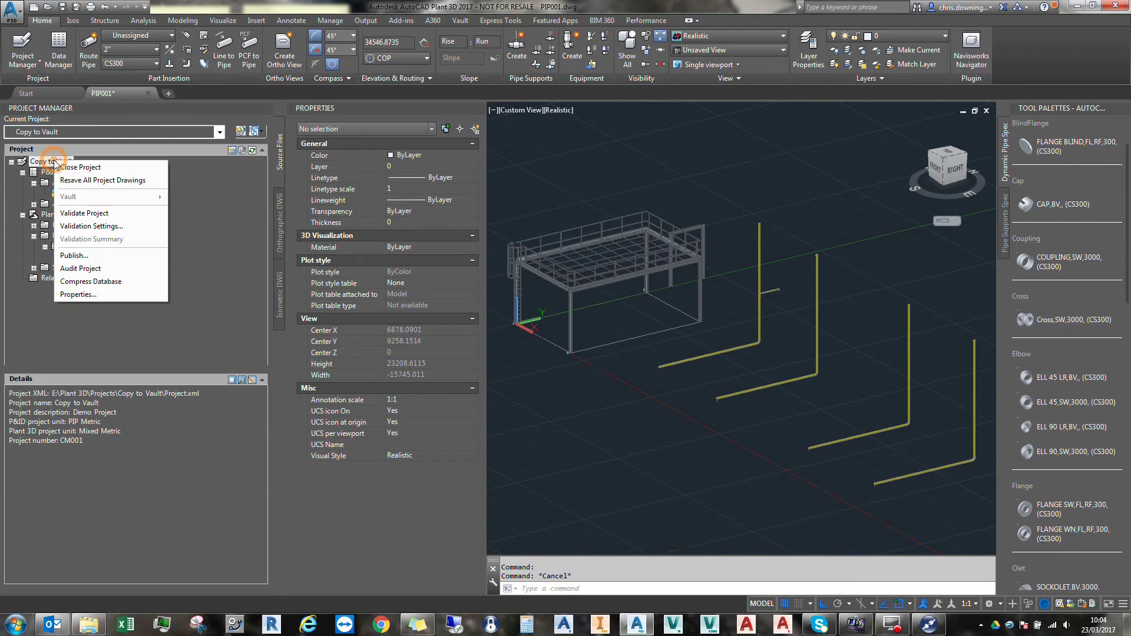
left_click(79, 294)
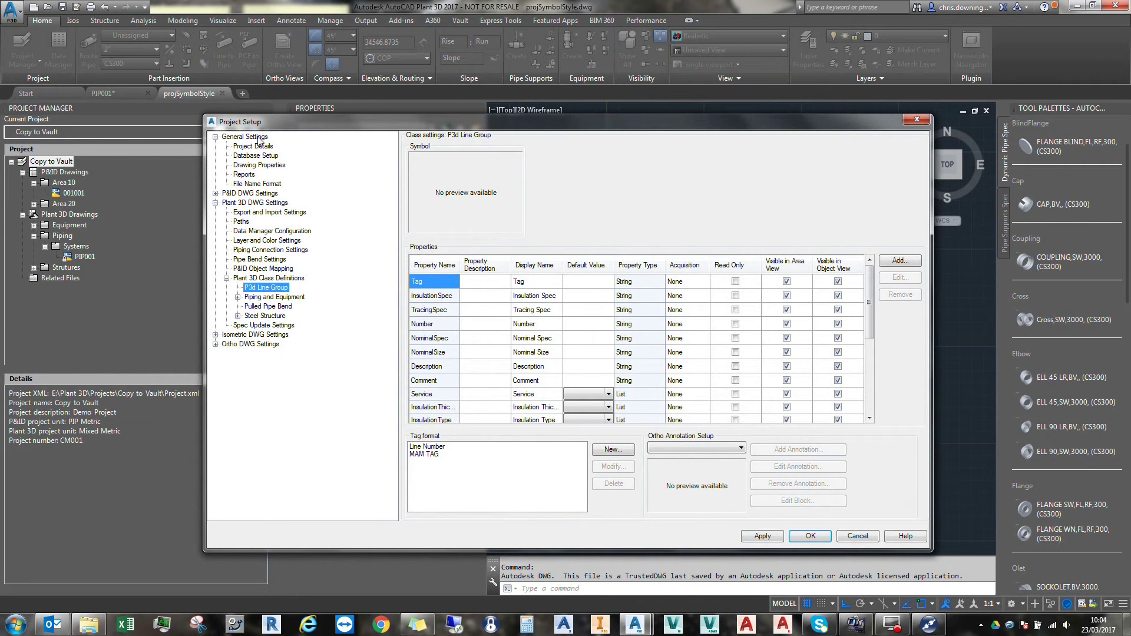
left_click(257, 138)
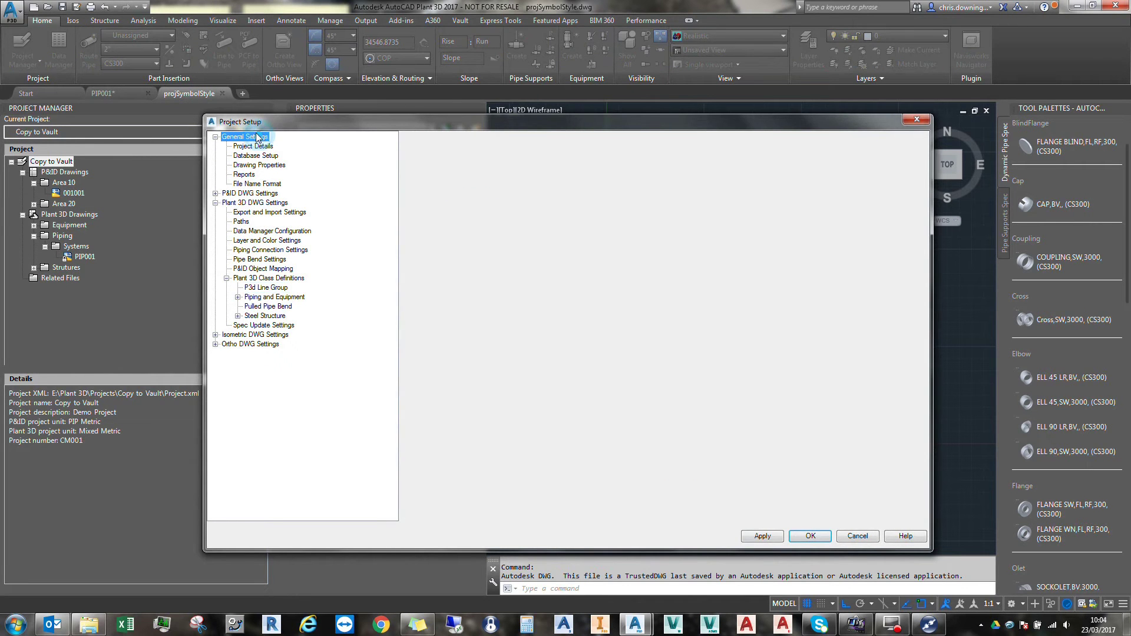
left_click(244, 166)
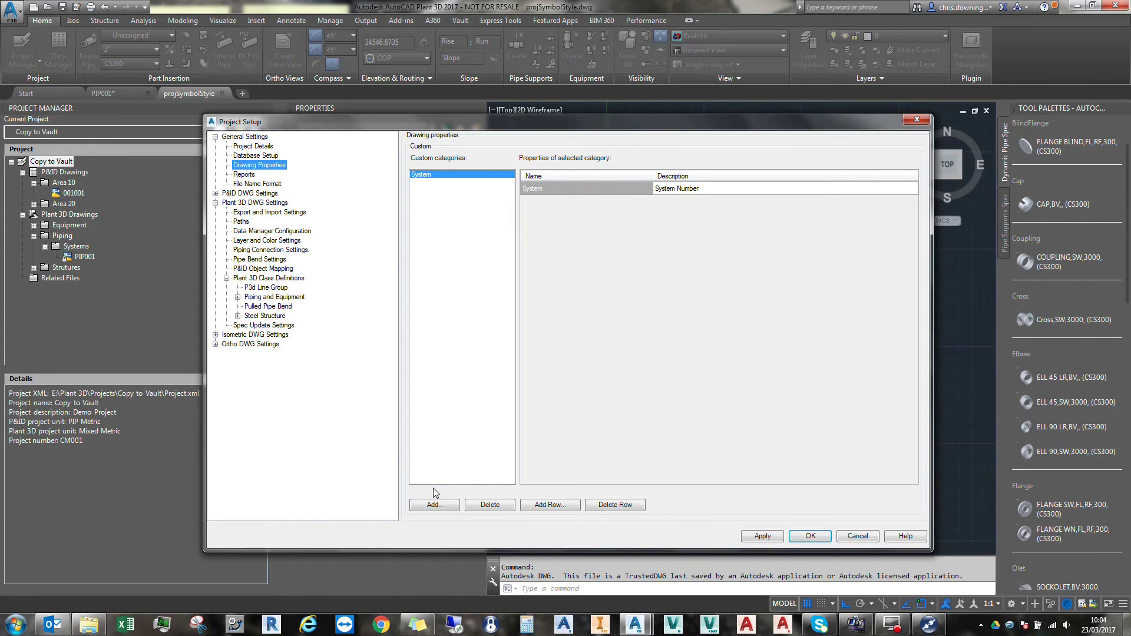
left_click(444, 508)
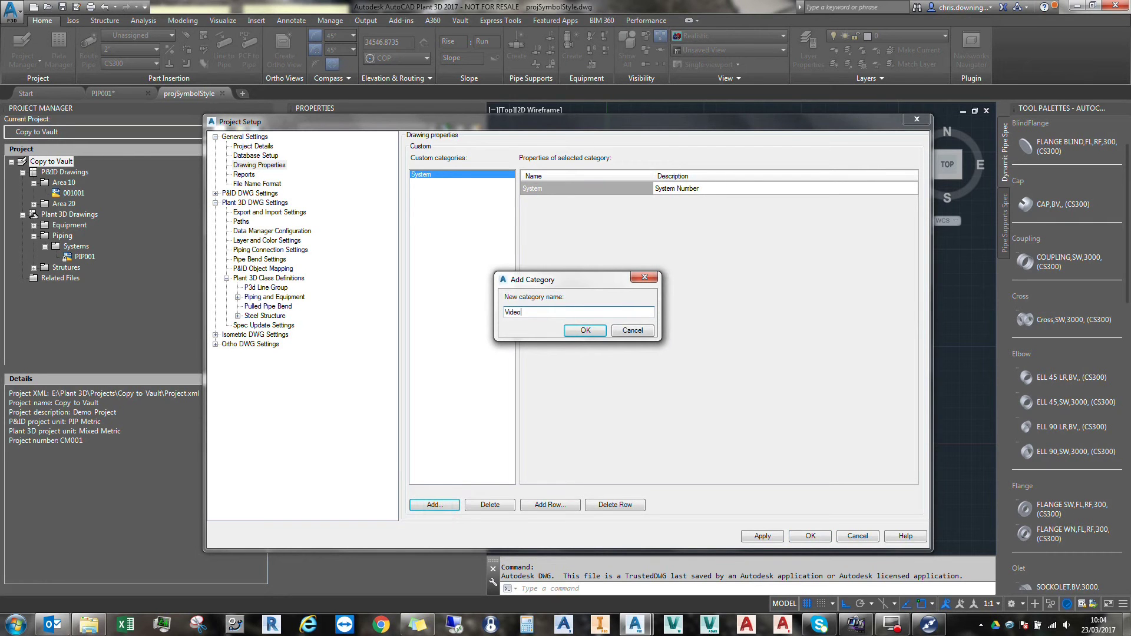
left_click(594, 332)
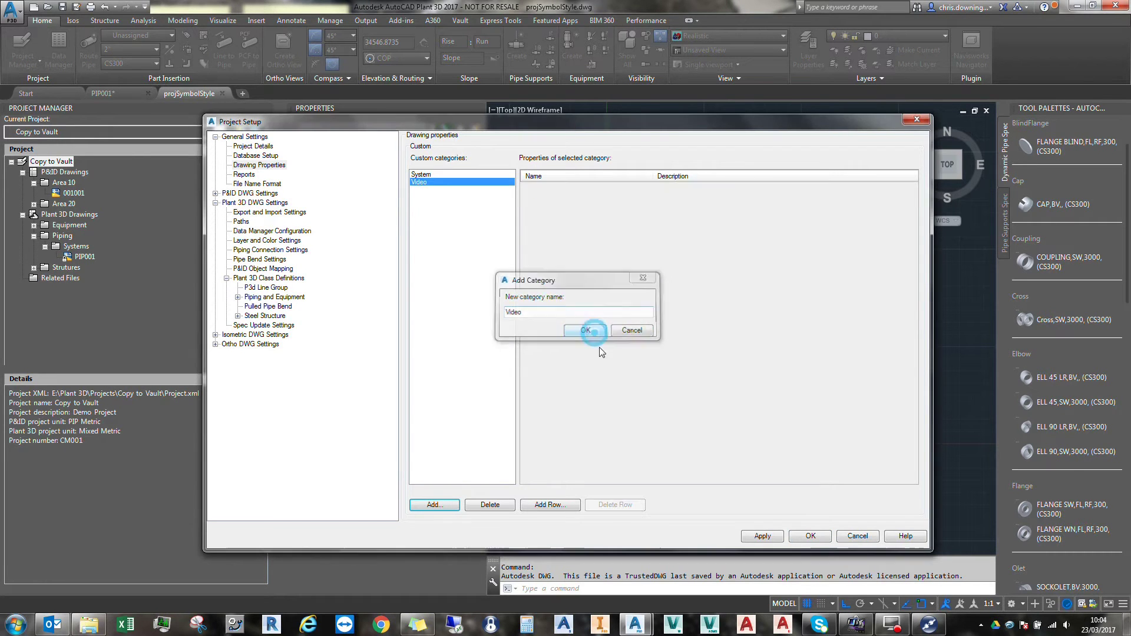
Add a property named Video Prop with description New Video Property to the Video category and save the project setup.
left_click(550, 505)
type("Video Prop")
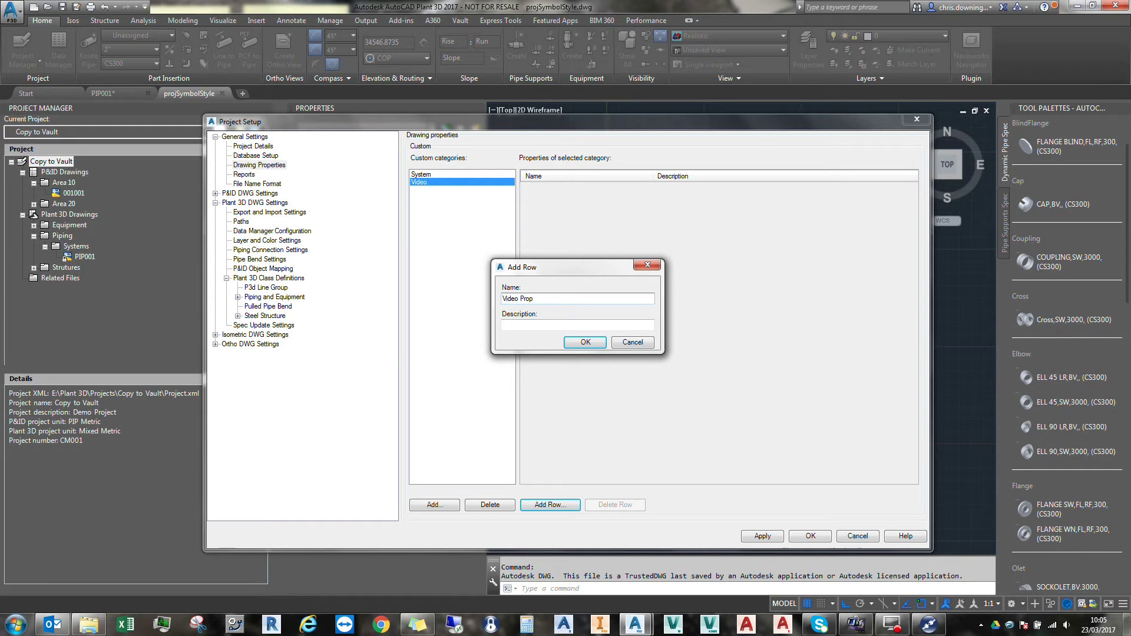
key("Tab")
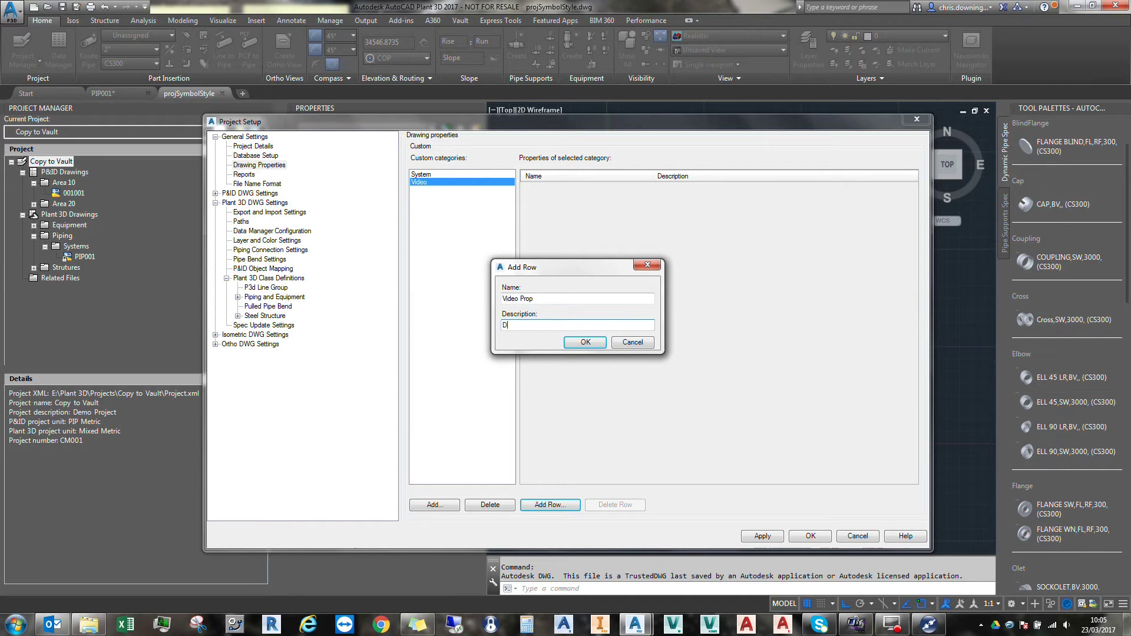
type("New Video Property")
left_click(583, 343)
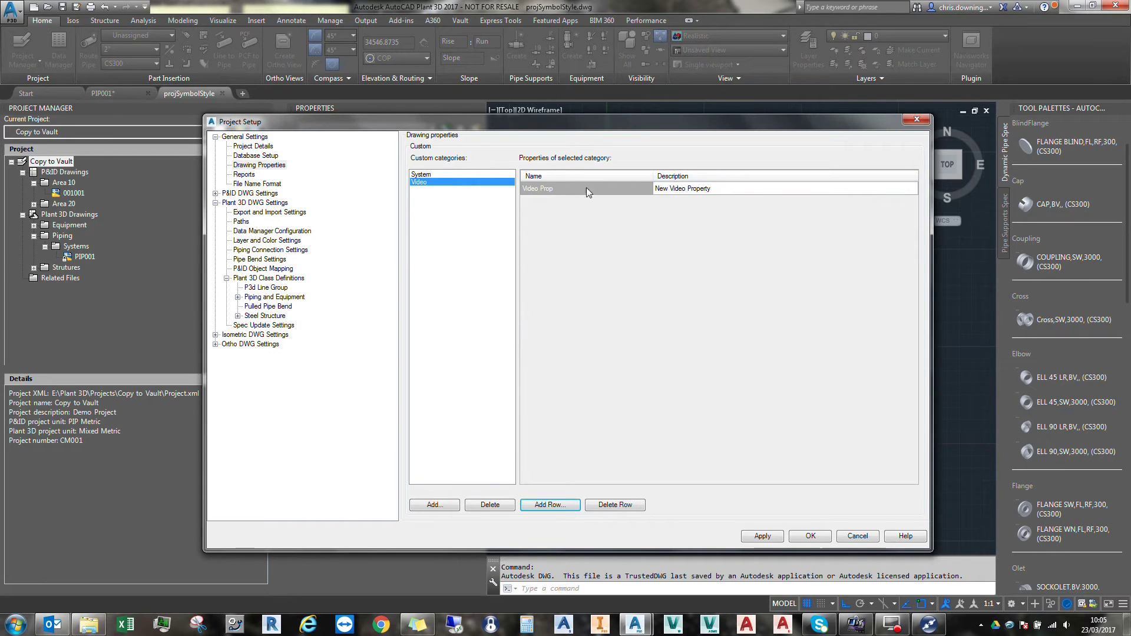
left_click(426, 176)
left_click(424, 182)
left_click(811, 538)
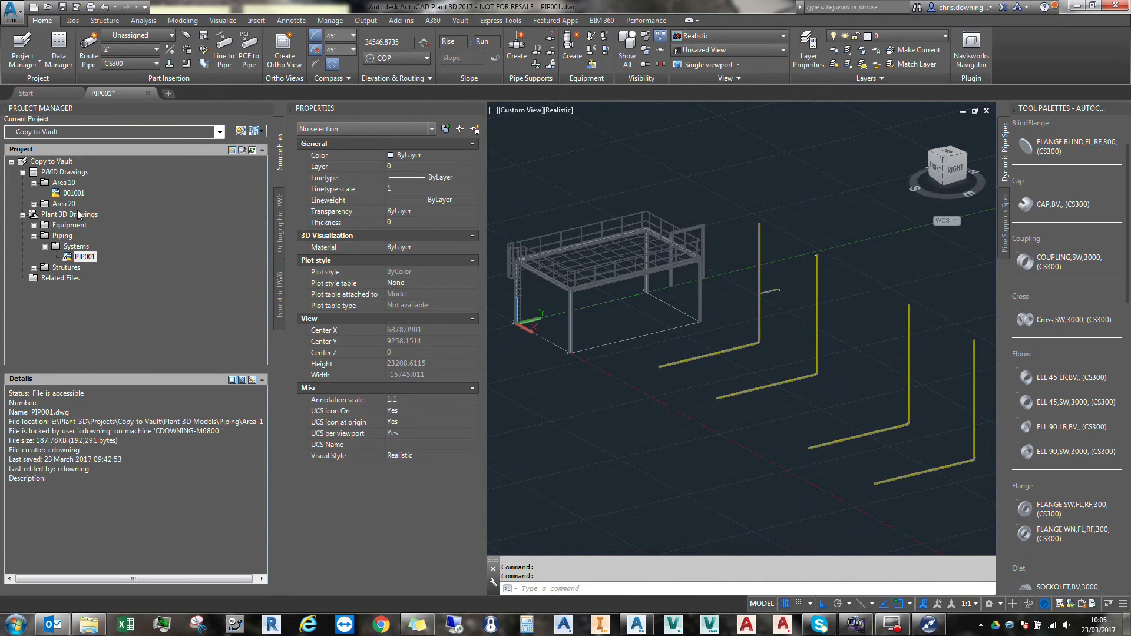
Inspect the Video Prop field in the drawing properties of P&ID drawing 001001 without saving changes.
left_click(76, 194)
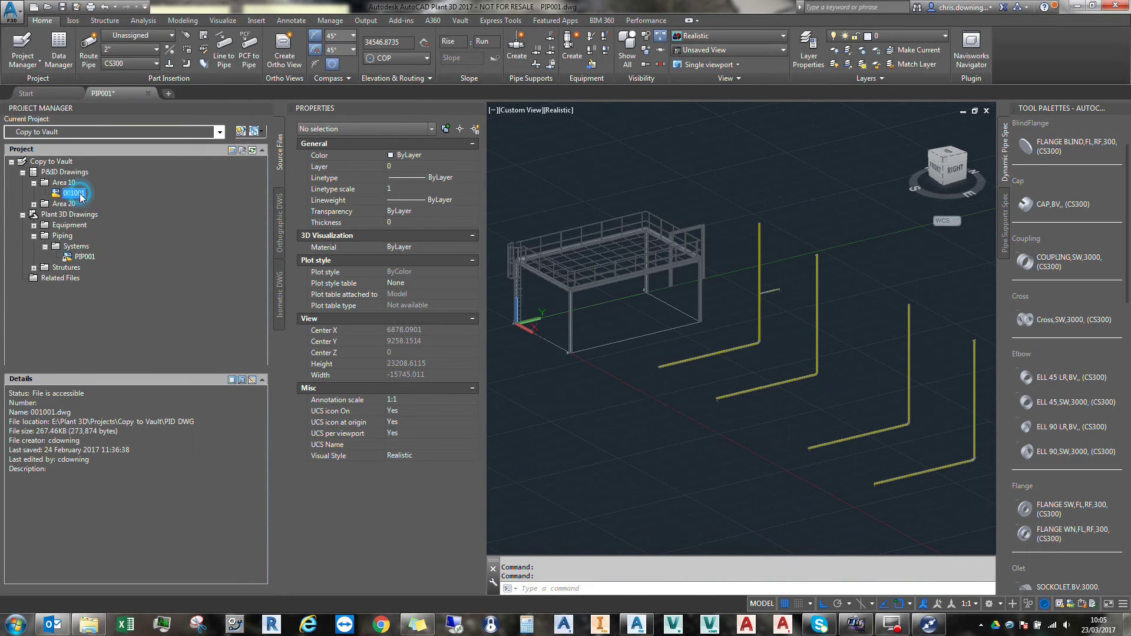
right_click(81, 197)
left_click(103, 377)
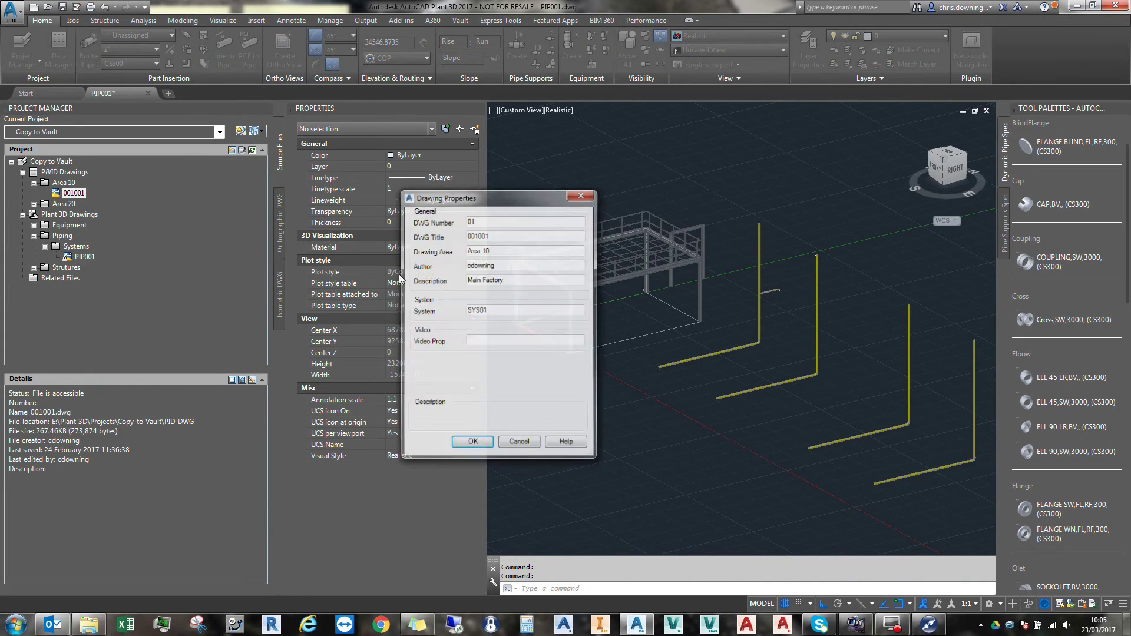
left_click(474, 342)
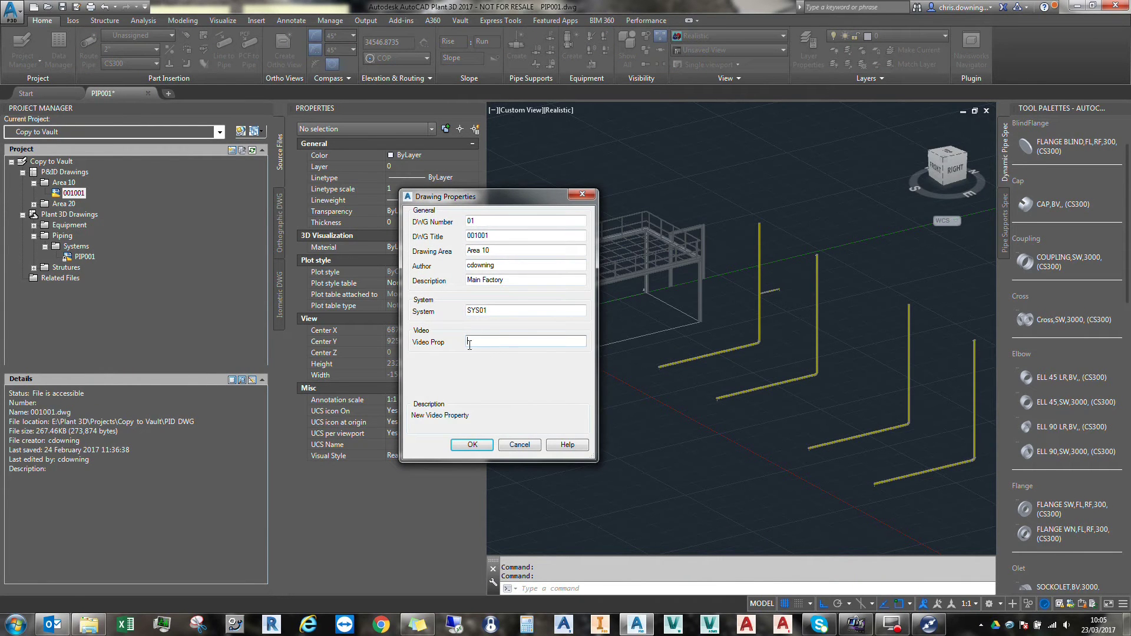
left_click(520, 445)
In the drawing properties of PIP001, set System to SYS01 and enter "v" for Video Prop.
right_click(86, 258)
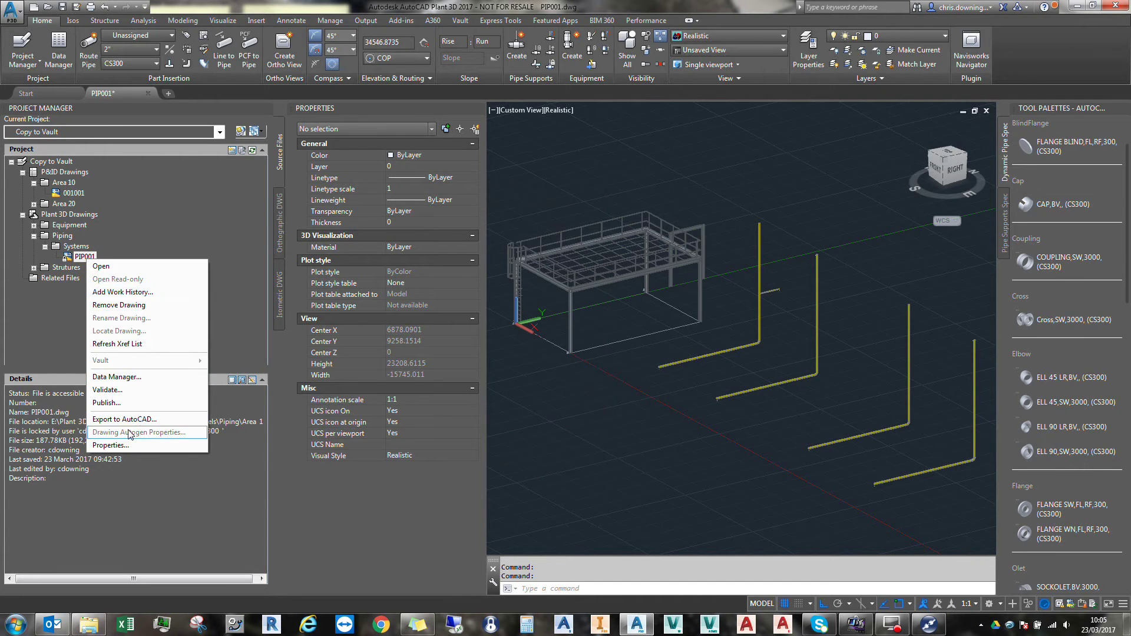
left_click(119, 446)
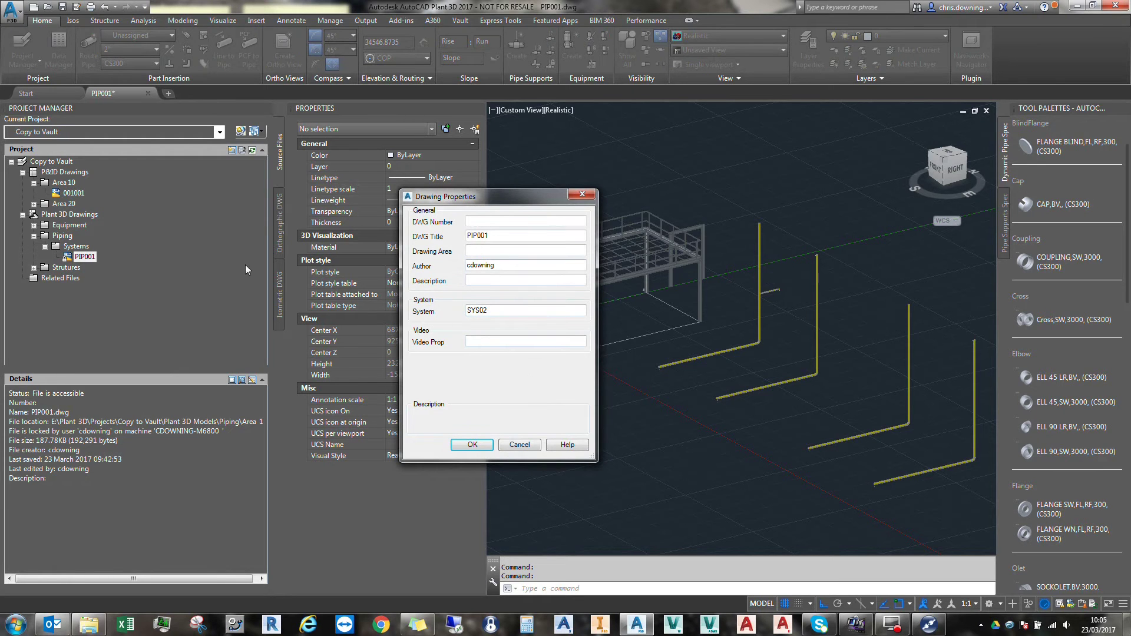
left_click(519, 311)
left_click(508, 339)
type("v")
left_click(472, 445)
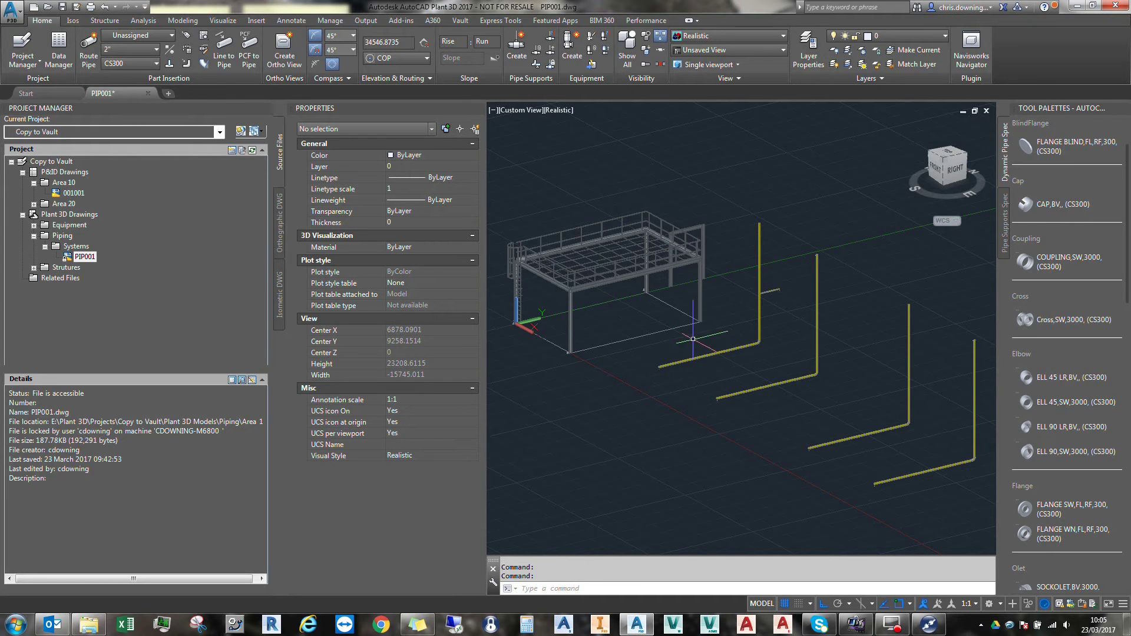
Refresh the drawing's acquired properties with PLANTREFRESHACQPROPERTY and check the tag of the horizontal pipe nearest the platform.
type("PL")
key("Down")
key("Down")
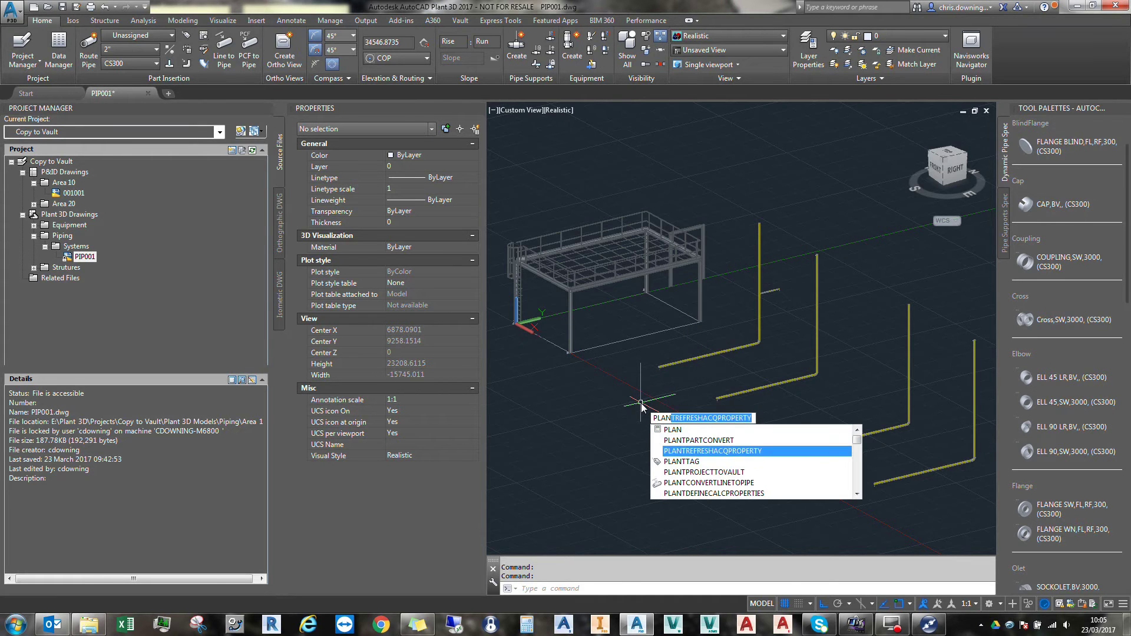
key("Return")
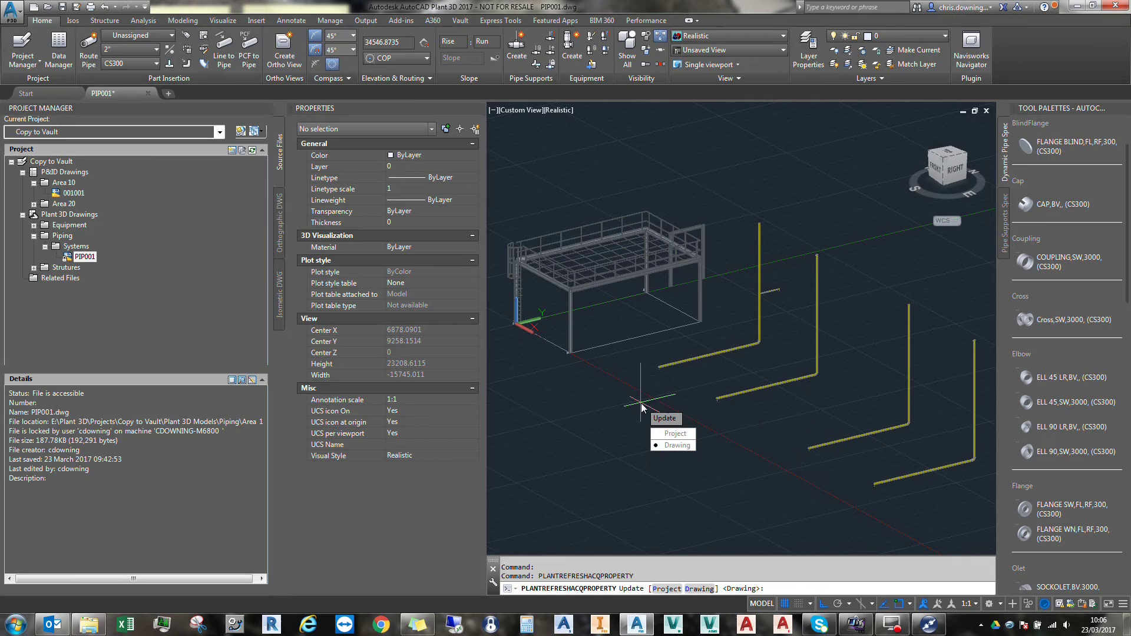
left_click(696, 446)
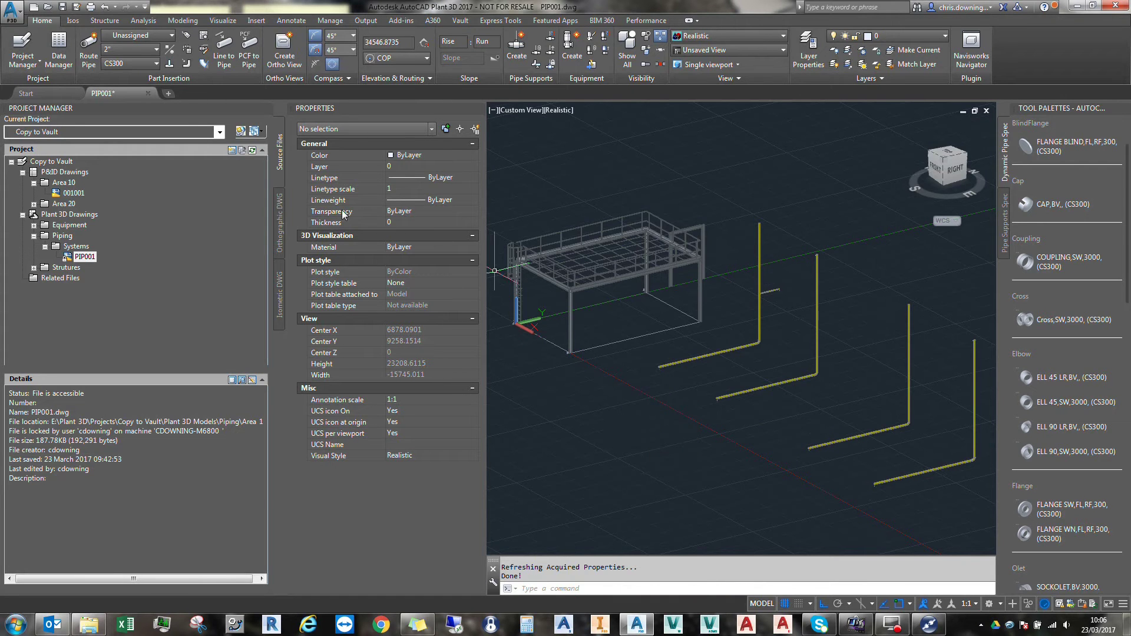
left_click(706, 355)
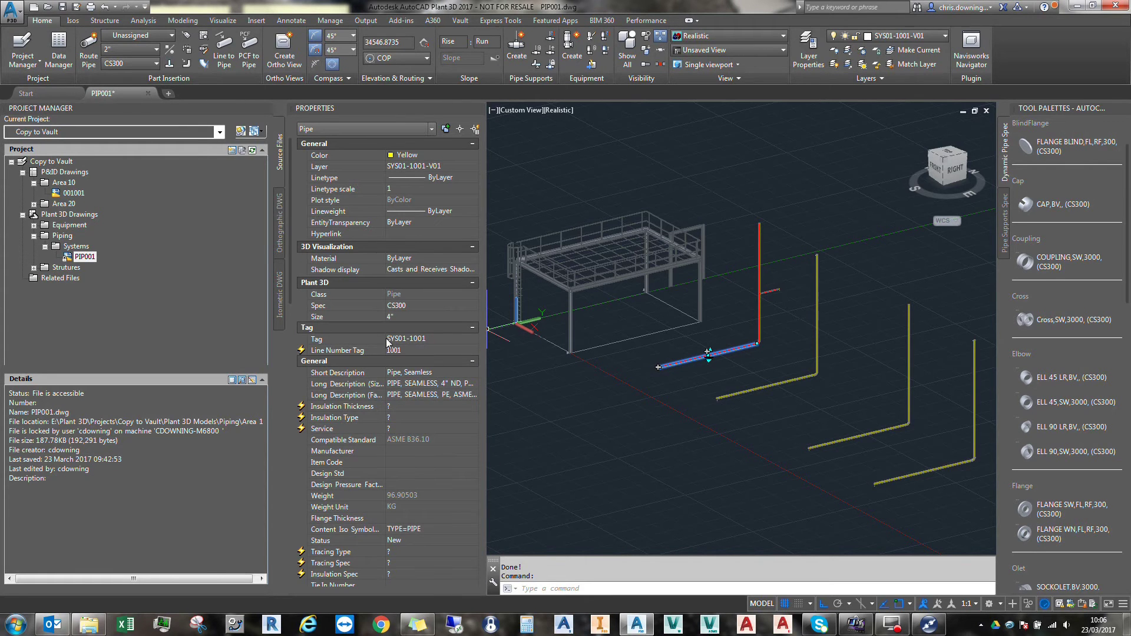
Check the tags of the other three horizontal pipes, one after another, in their object properties.
key("Escape")
left_click(766, 386)
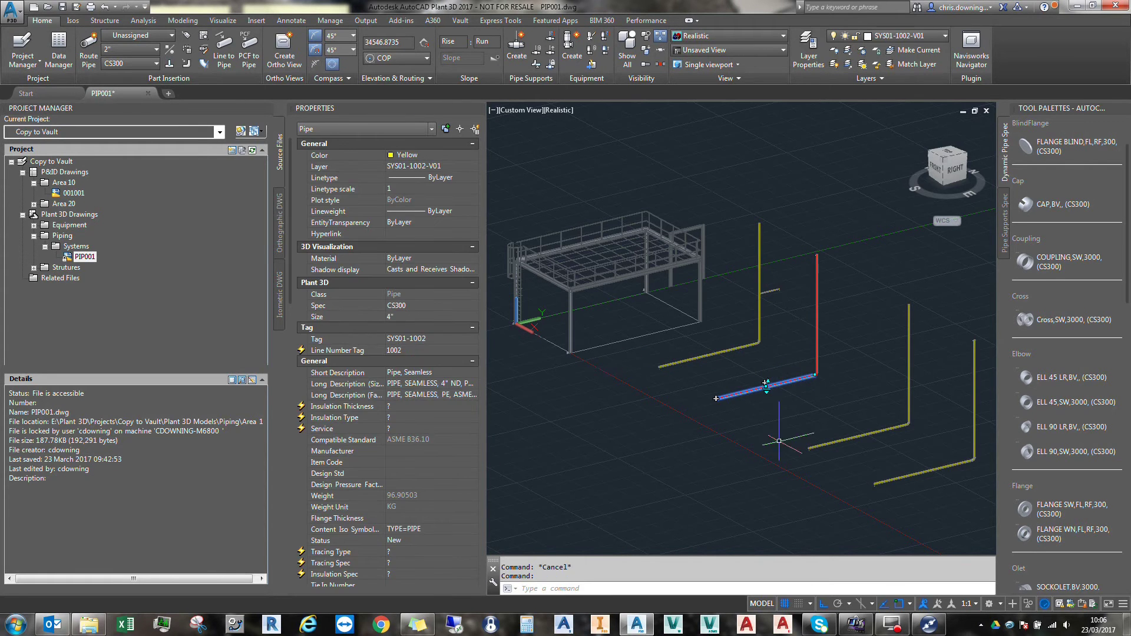
key("Escape")
left_click(858, 438)
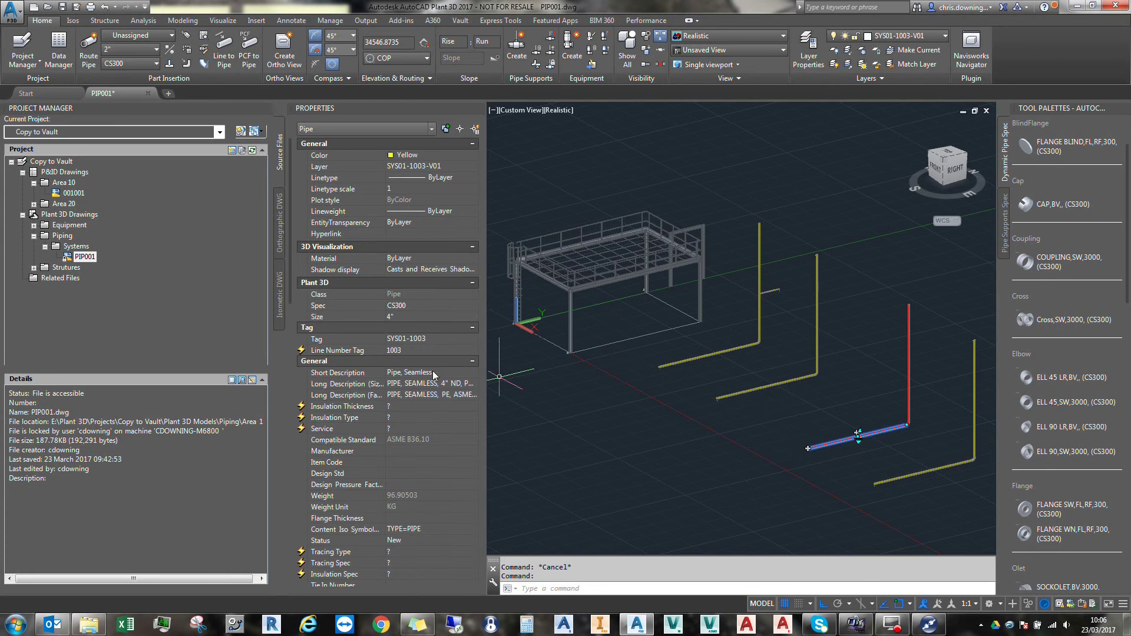
key("Escape")
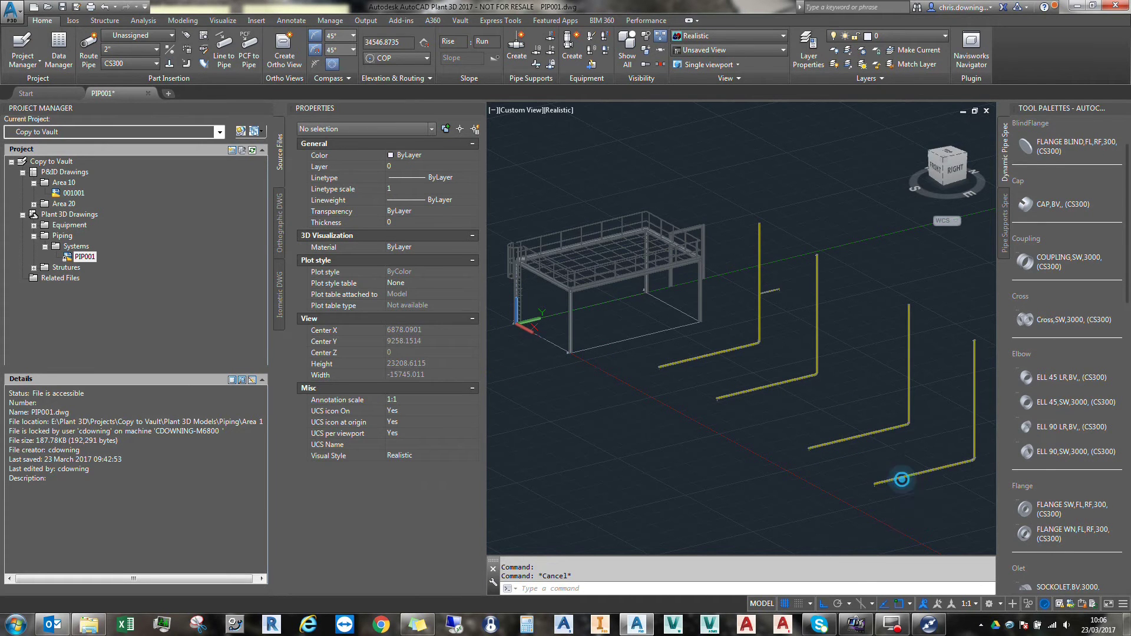
left_click(901, 480)
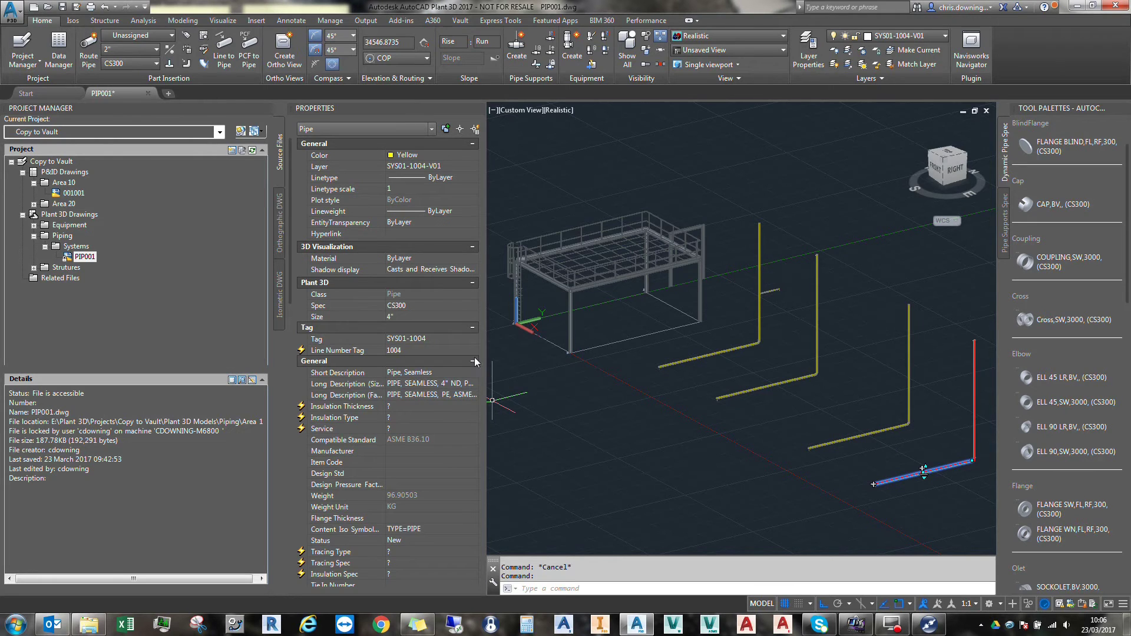
key("Escape")
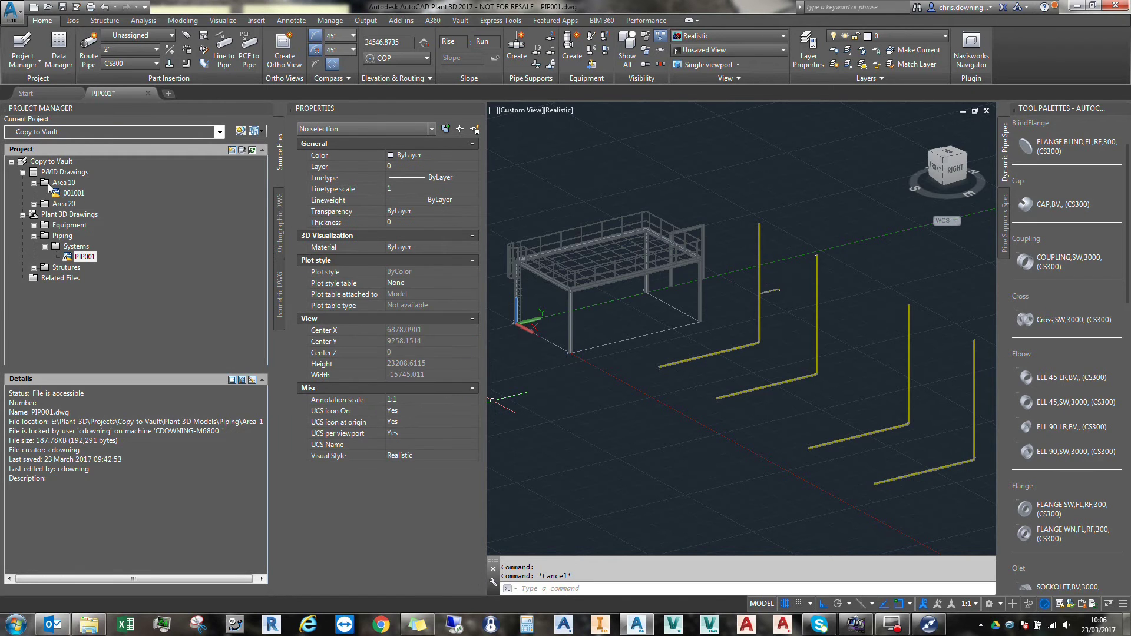
Open the Copy to Vault project setup and show the P3d Line Group properties in the Plant 3D class definitions, widening the Property Name column.
right_click(62, 162)
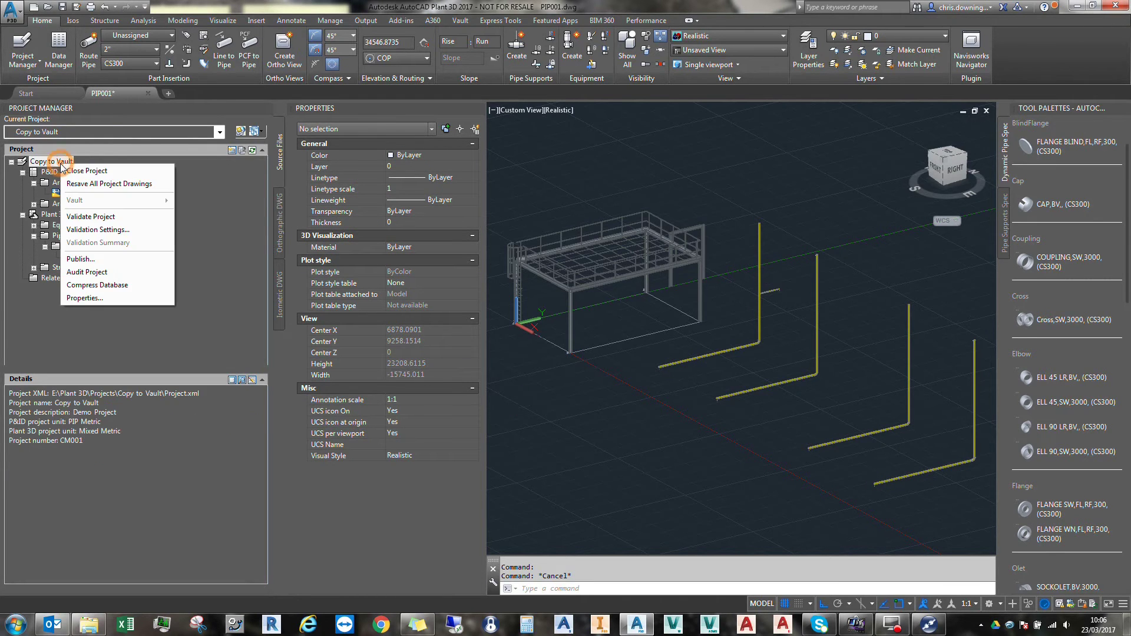
left_click(93, 299)
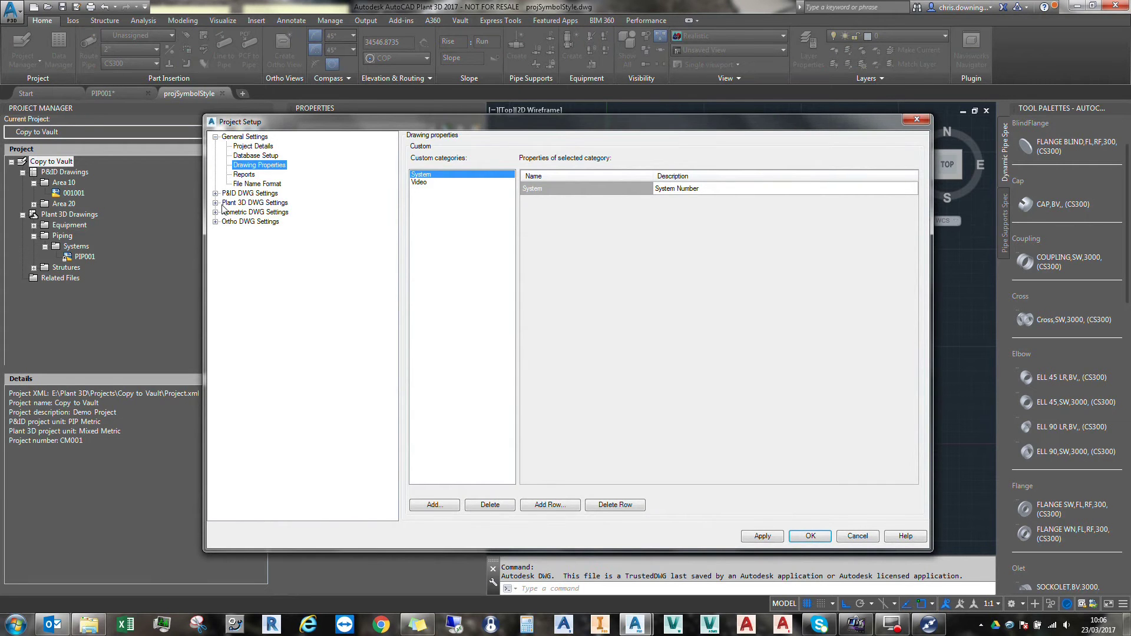
left_click(253, 203)
left_click_drag(331, 122, 380, 135)
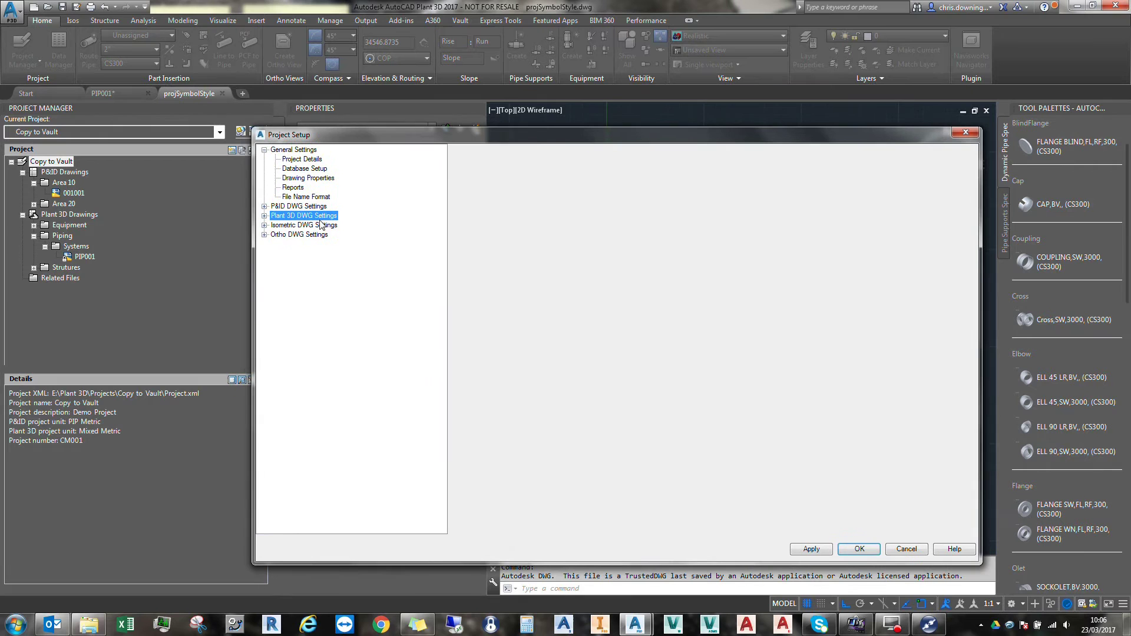
left_click(266, 216)
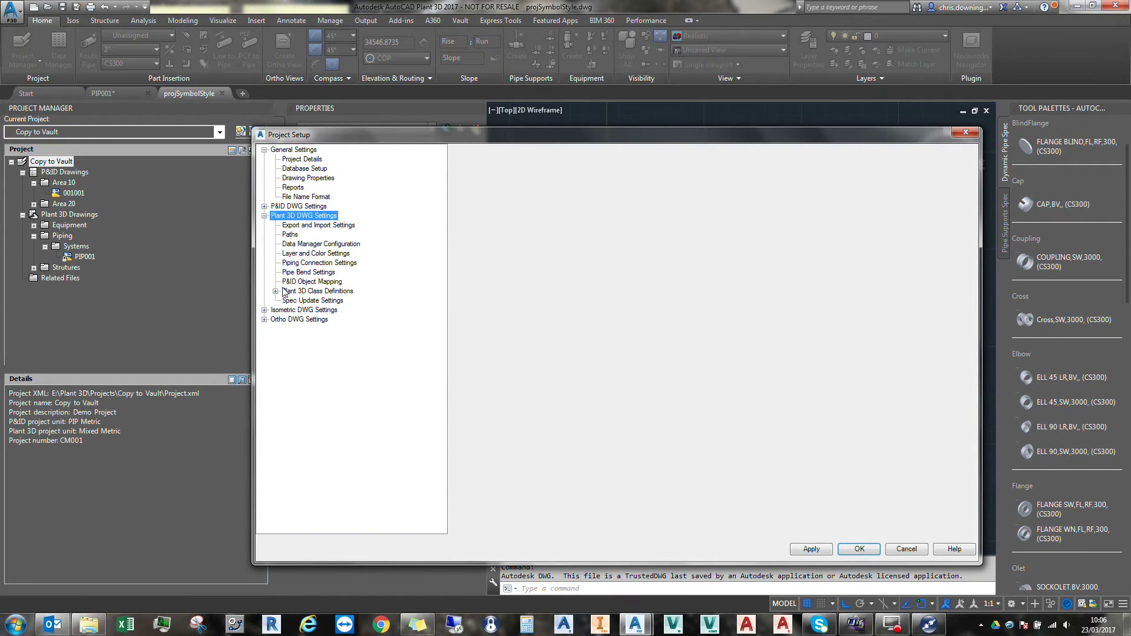
left_click(327, 292)
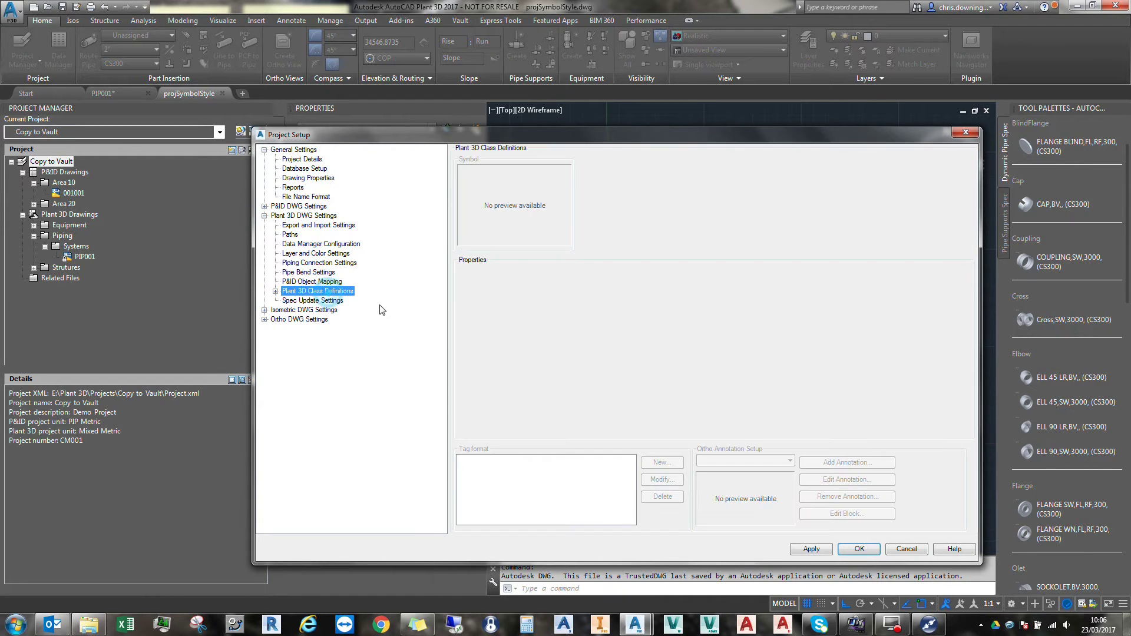
left_click(274, 292)
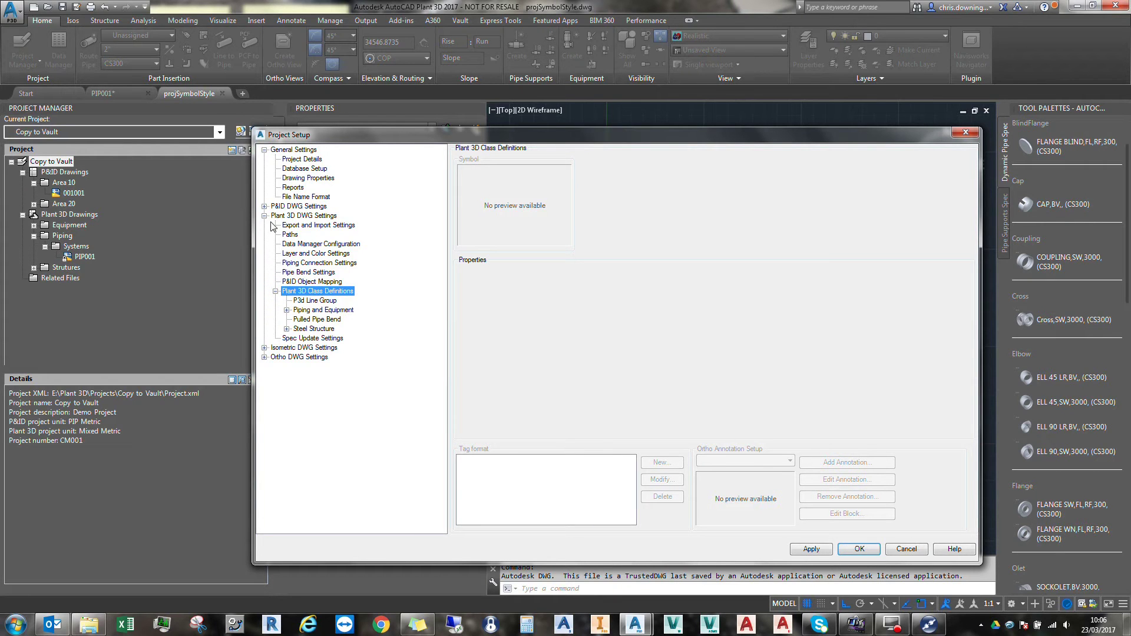
left_click(321, 302)
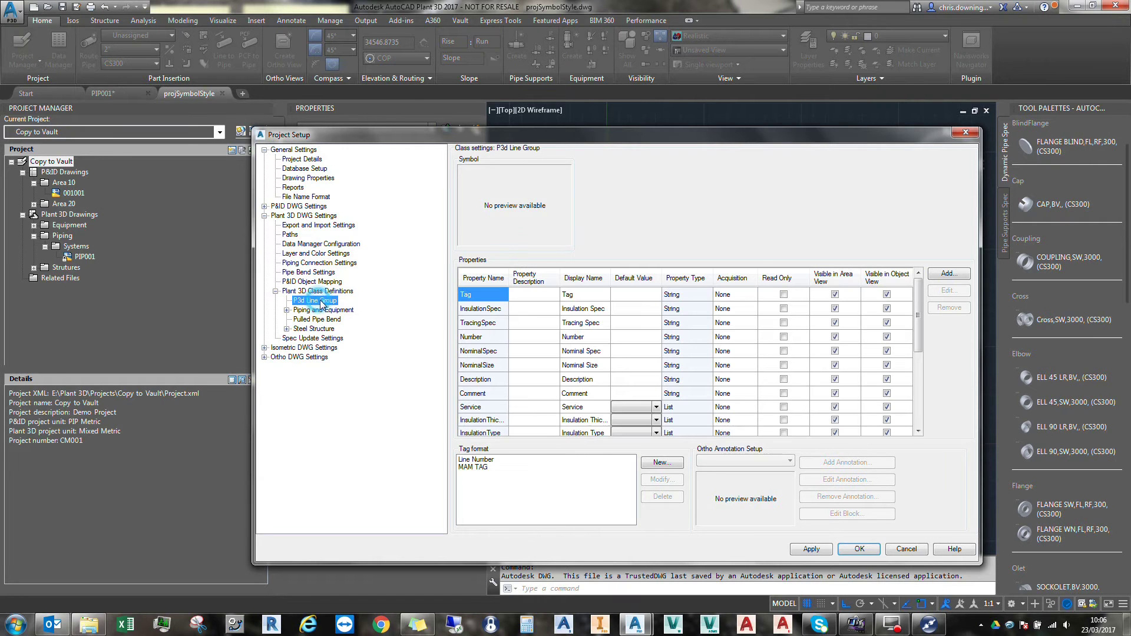
left_click_drag(918, 308, 940, 398)
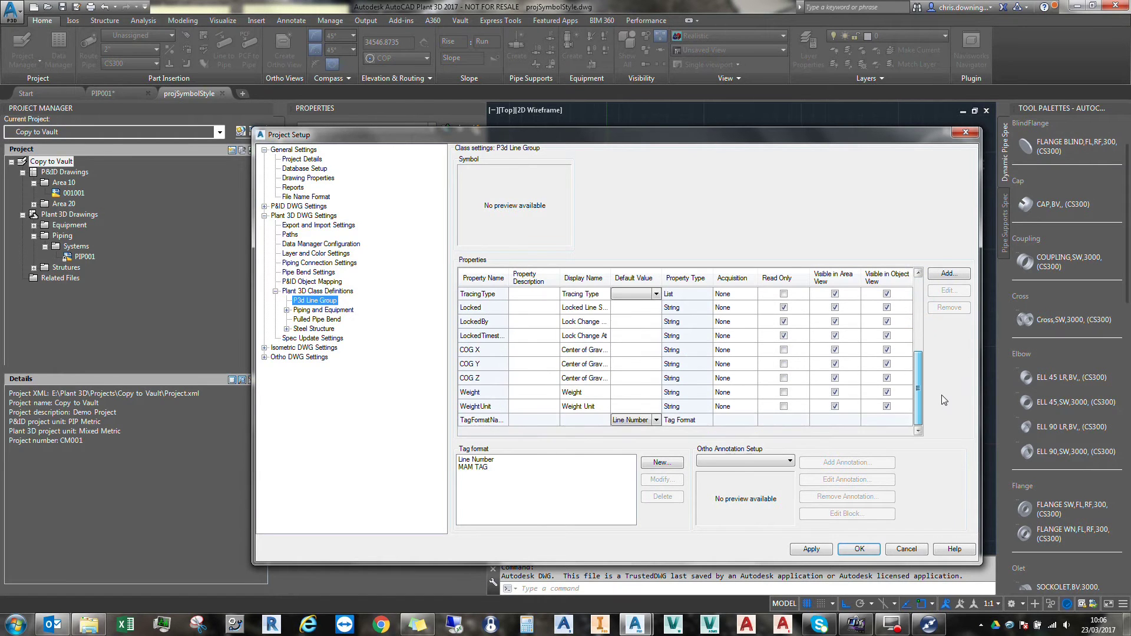
left_click_drag(508, 278, 534, 278)
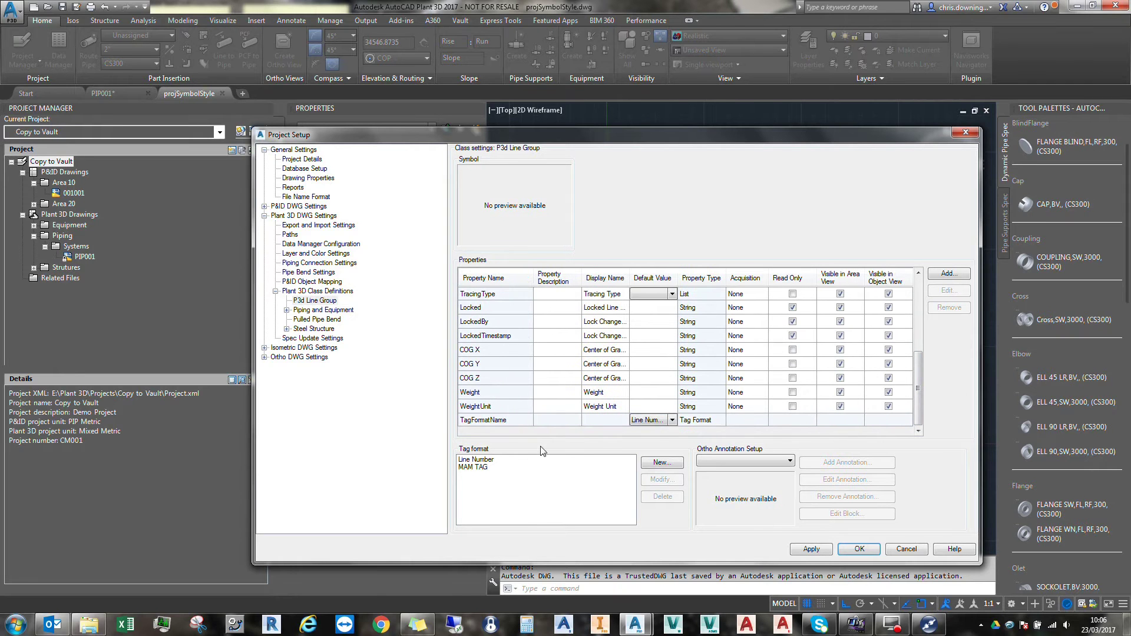
Inspect the field used by the Line Number tag format of P3d Line Group without saving changes.
left_click(512, 459)
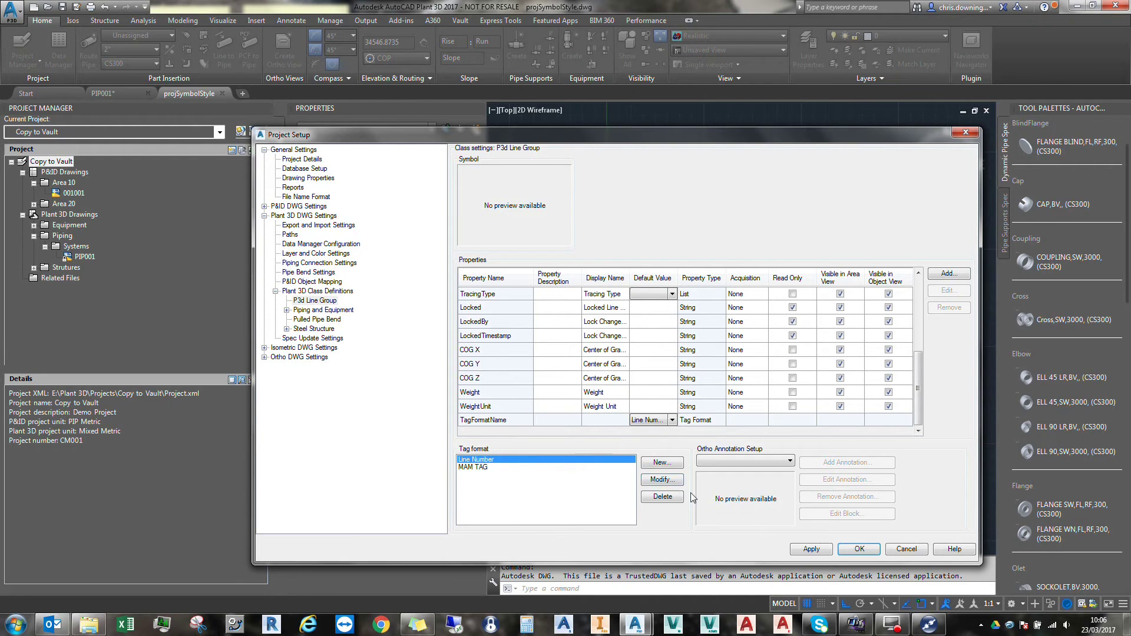
left_click(674, 479)
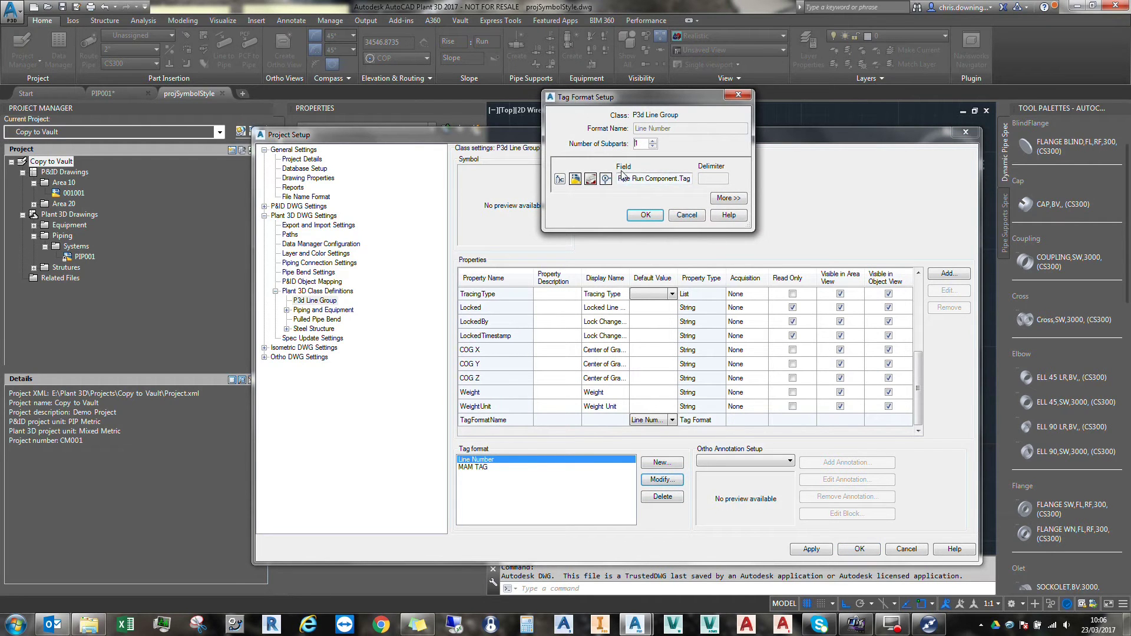
left_click_drag(620, 179, 710, 180)
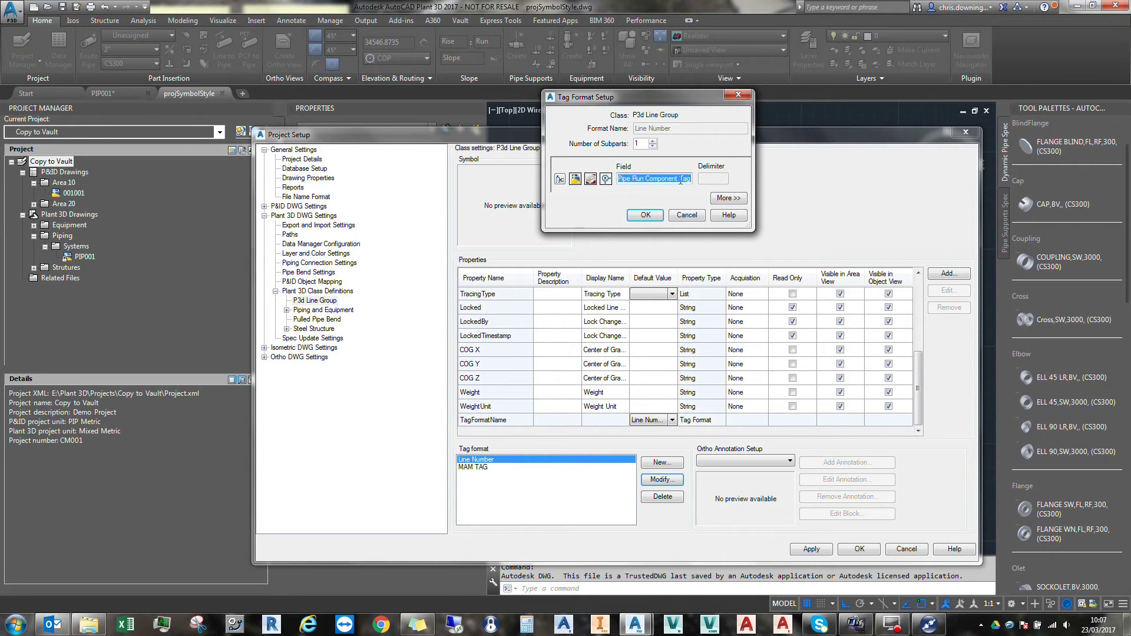
left_click(687, 215)
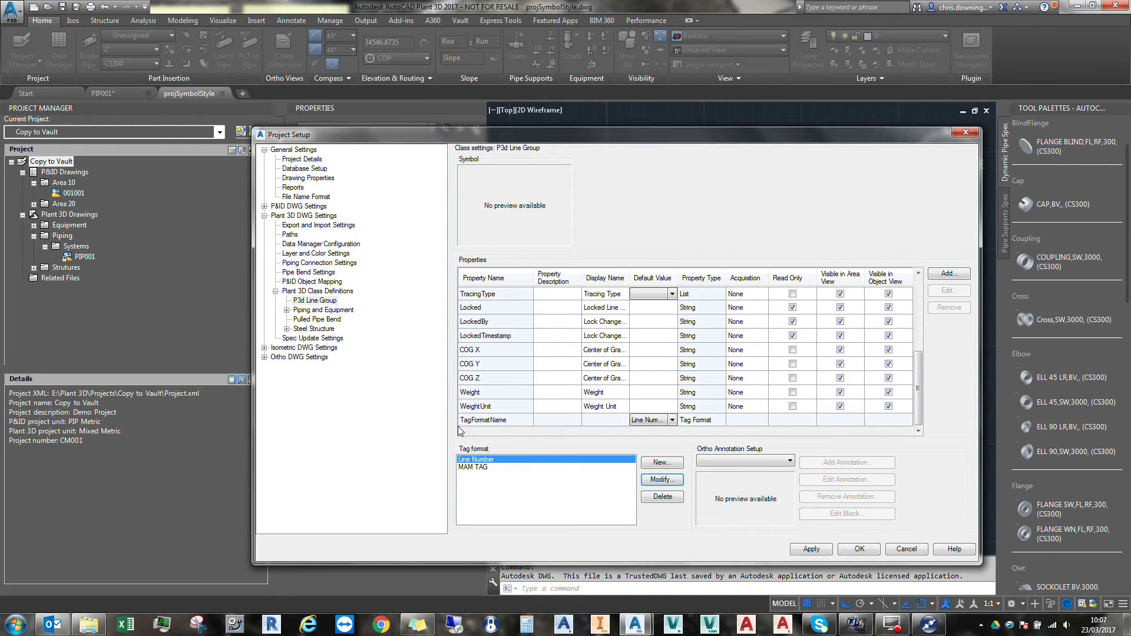
Show the tag-related properties and tag formats of the Pipe Run Component class under Piping and Equipment.
double_click(312, 310)
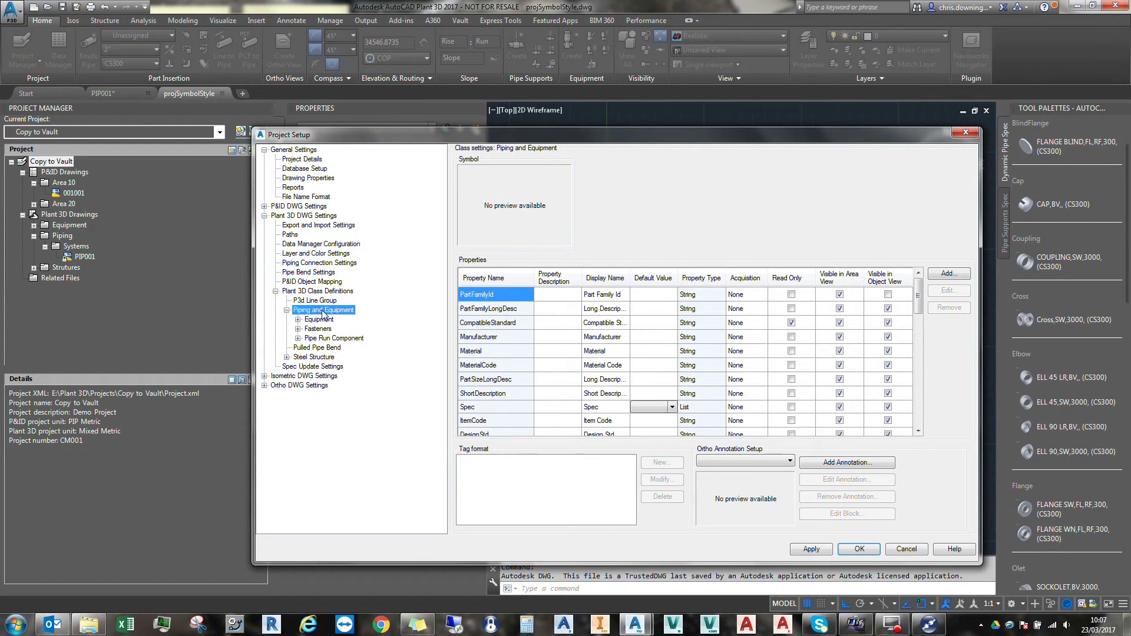
left_click(331, 338)
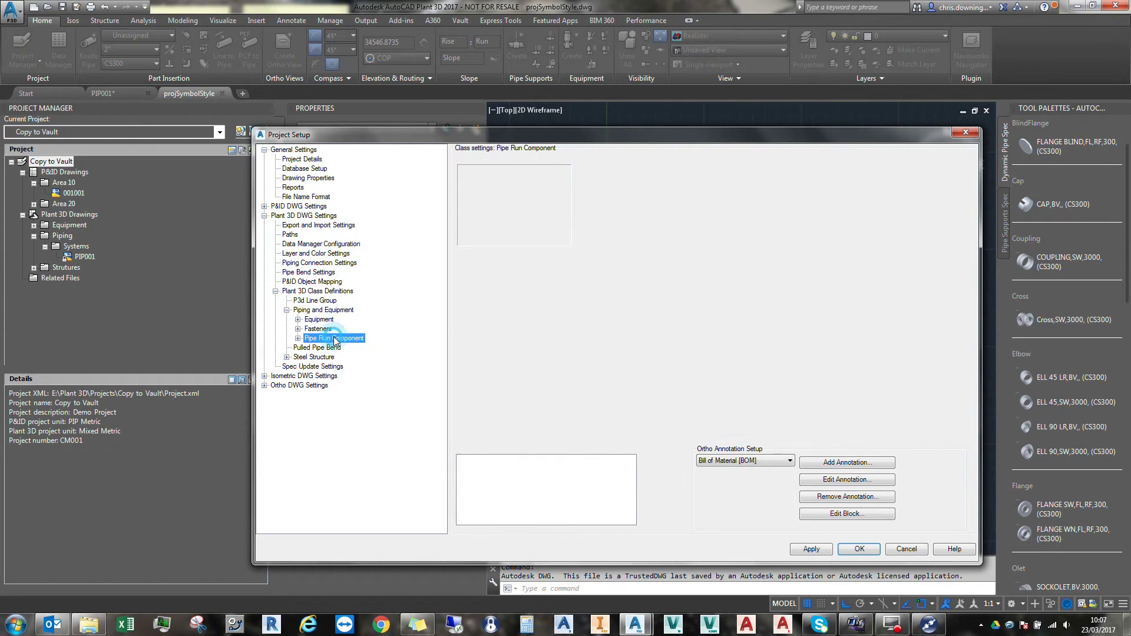
left_click_drag(918, 288, 932, 423)
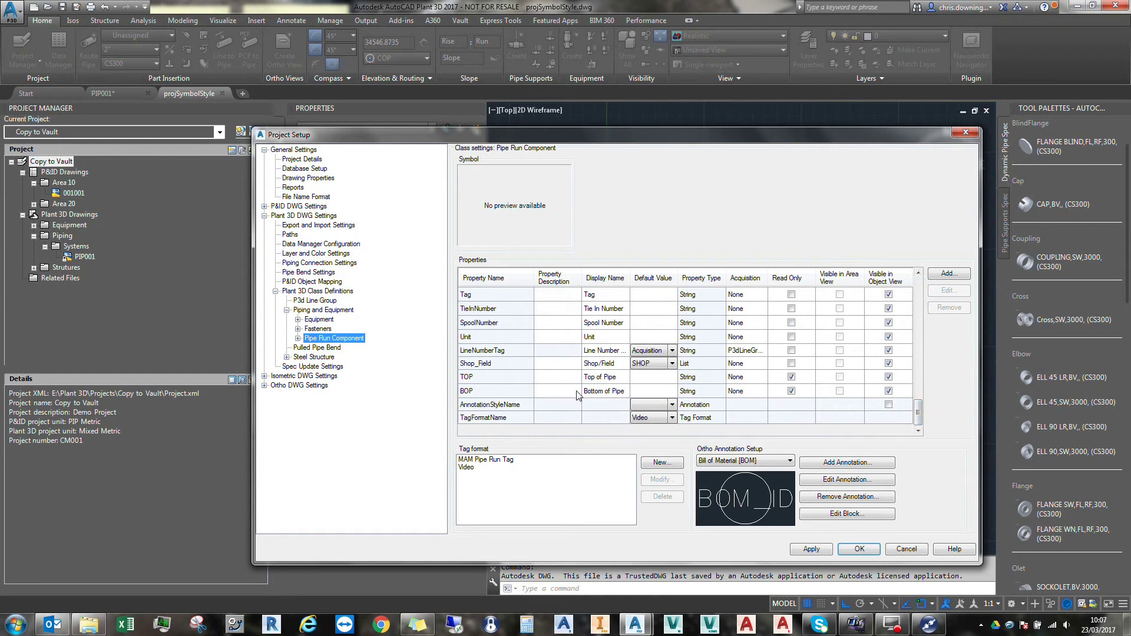
left_click_drag(920, 422, 926, 421)
left_click_drag(500, 136, 458, 129)
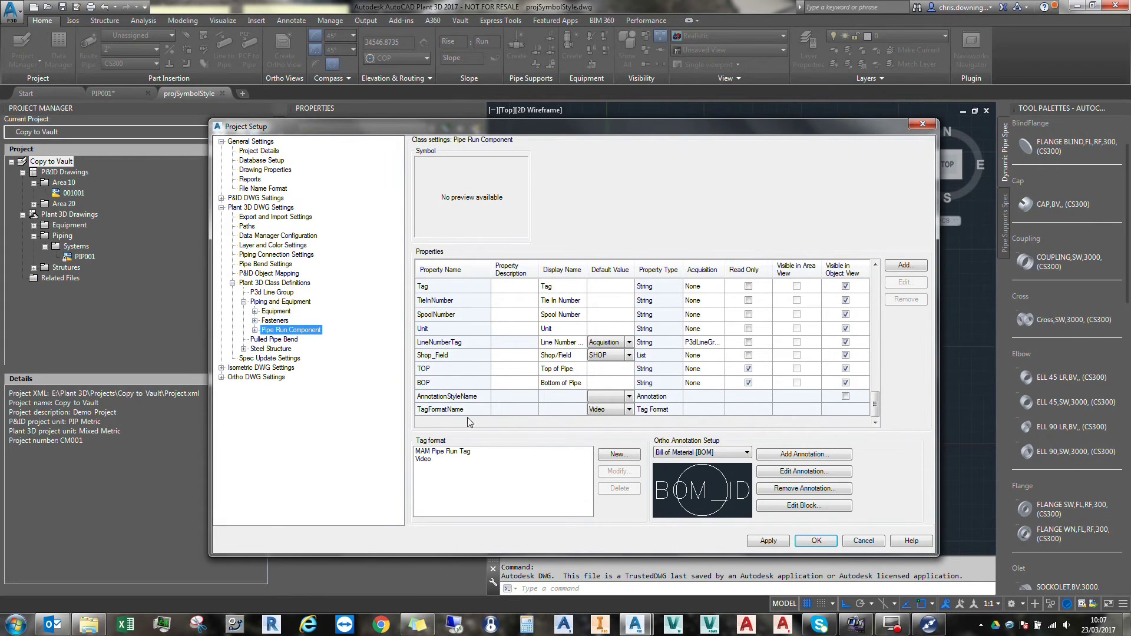
Open the Video tag format of the Pipe Run Component class for modification.
left_click(425, 465)
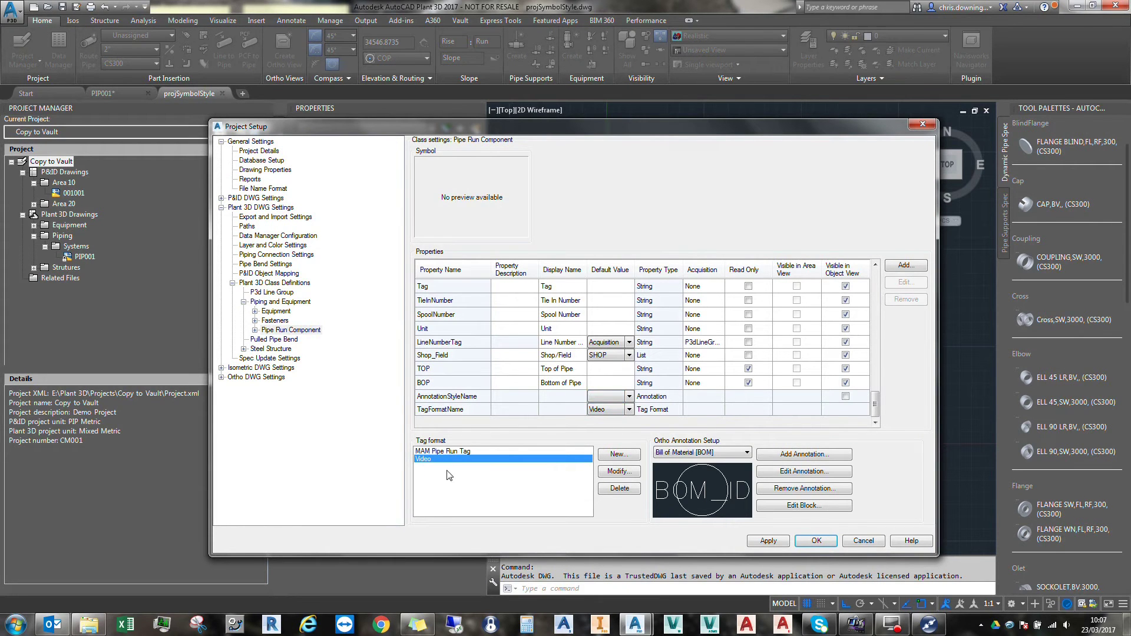
left_click(426, 463)
left_click(619, 472)
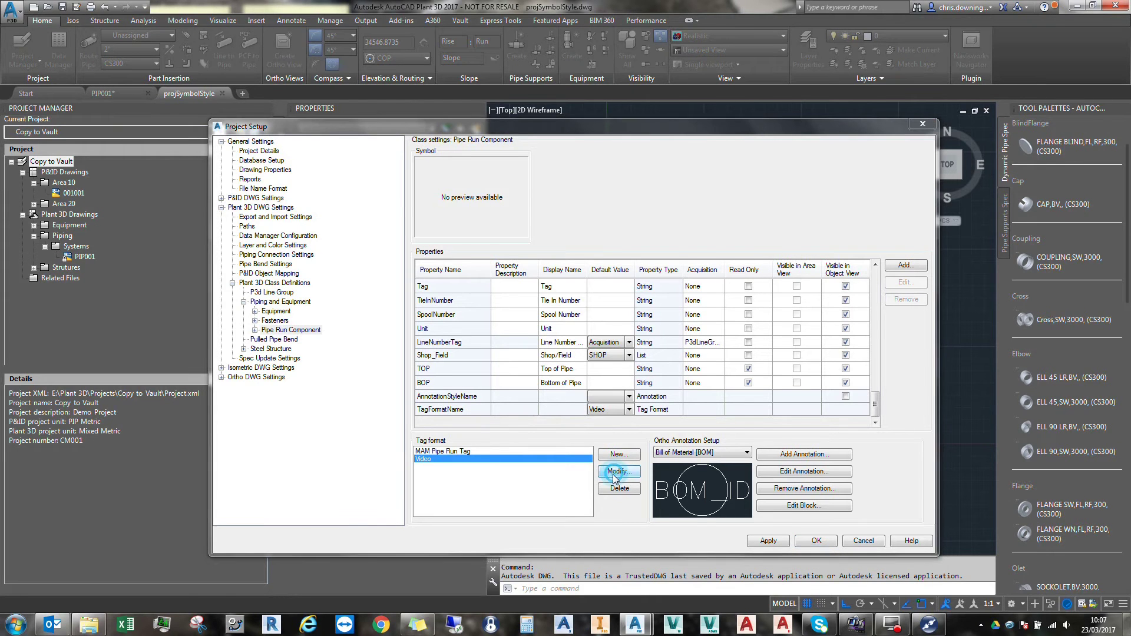
left_click_drag(683, 98, 564, 133)
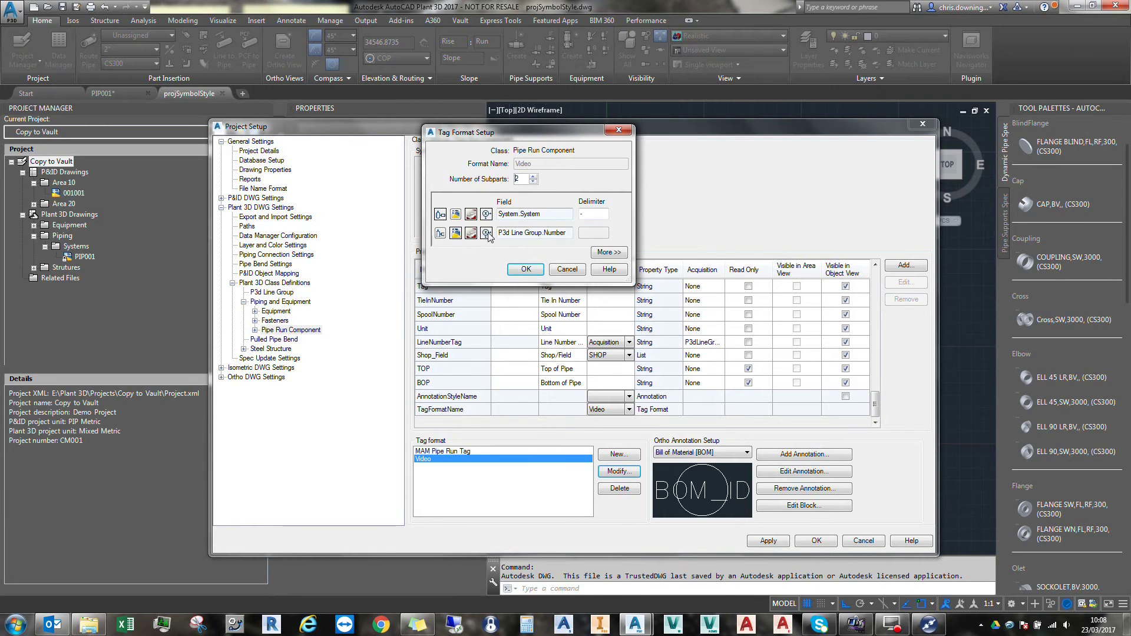
Assign the System drawing property from the System category to the first subpart of the Video tag format.
left_click(440, 214)
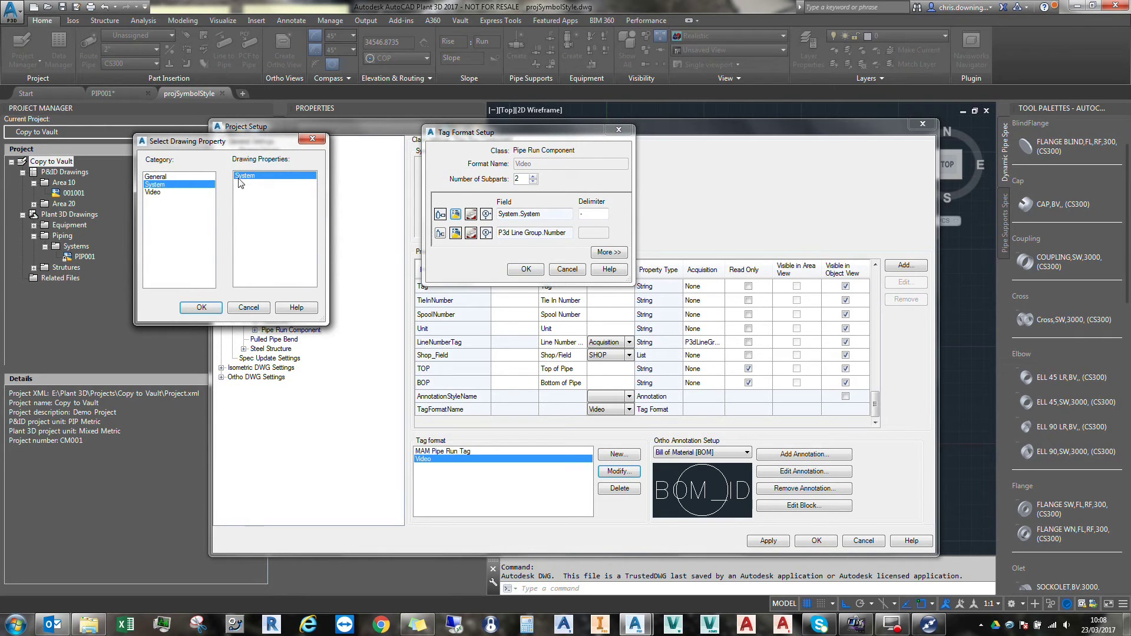
left_click(157, 192)
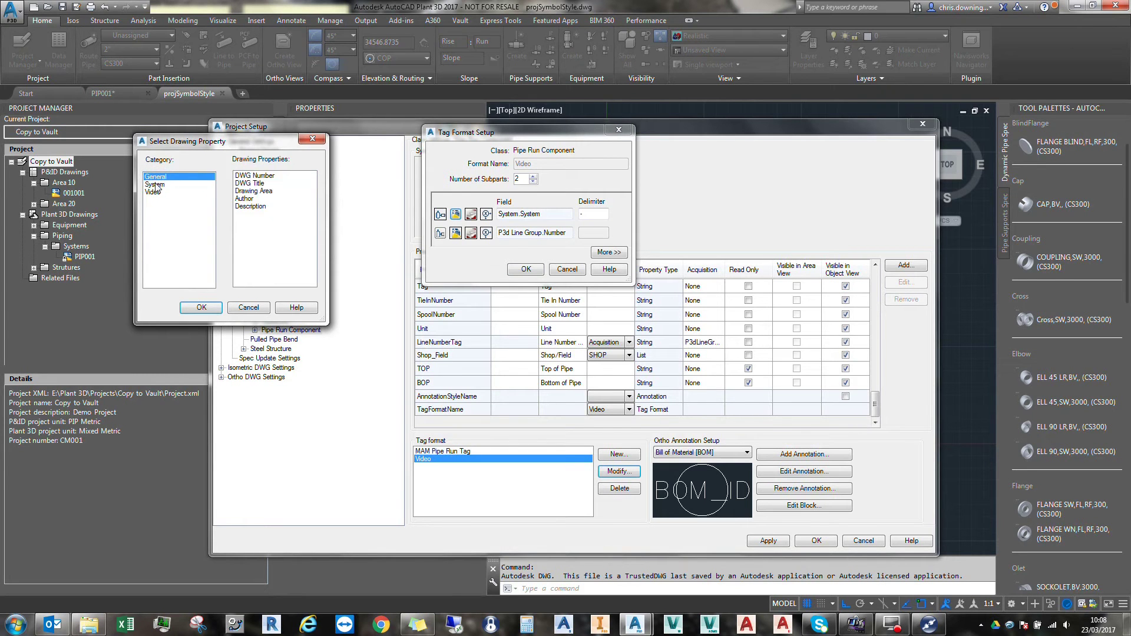
left_click(171, 184)
left_click(203, 176)
left_click(154, 185)
left_click(244, 176)
left_click_drag(277, 137, 303, 159)
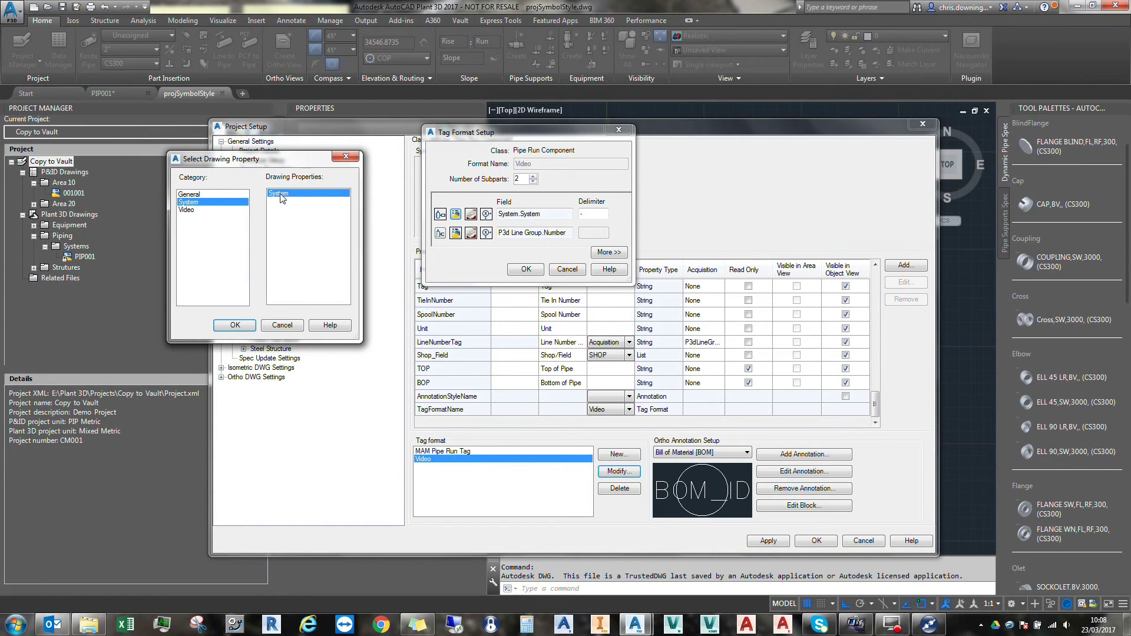
left_click(235, 326)
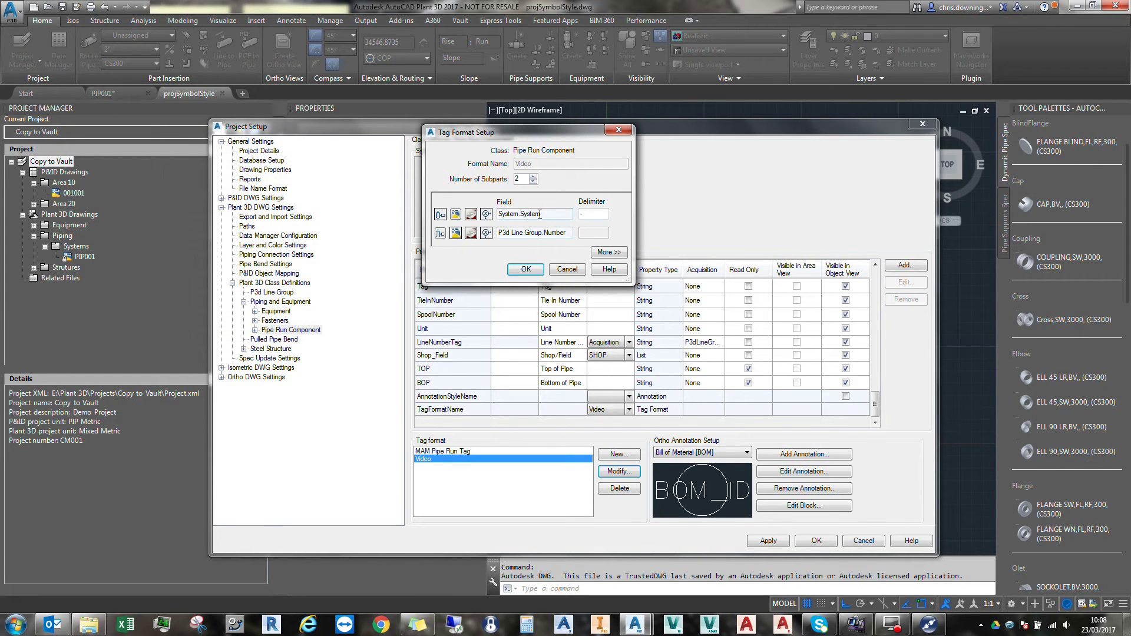
Increase the number of subparts in the Video tag format to 3.
left_click(533, 176)
left_click(512, 251)
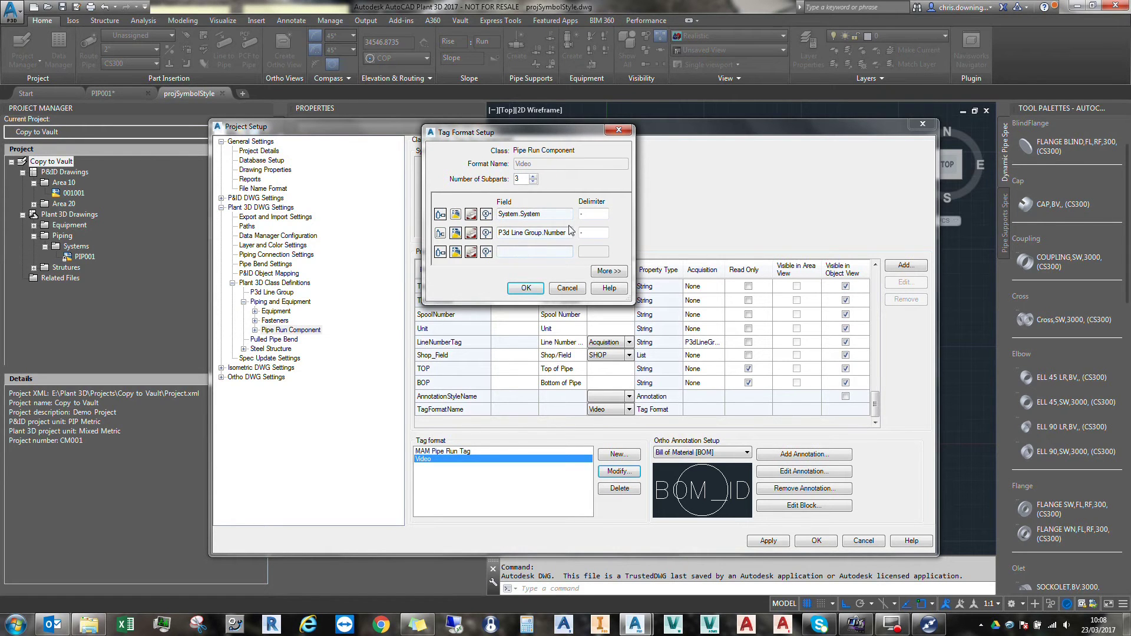
left_click(568, 232)
left_click_drag(500, 232, 568, 232)
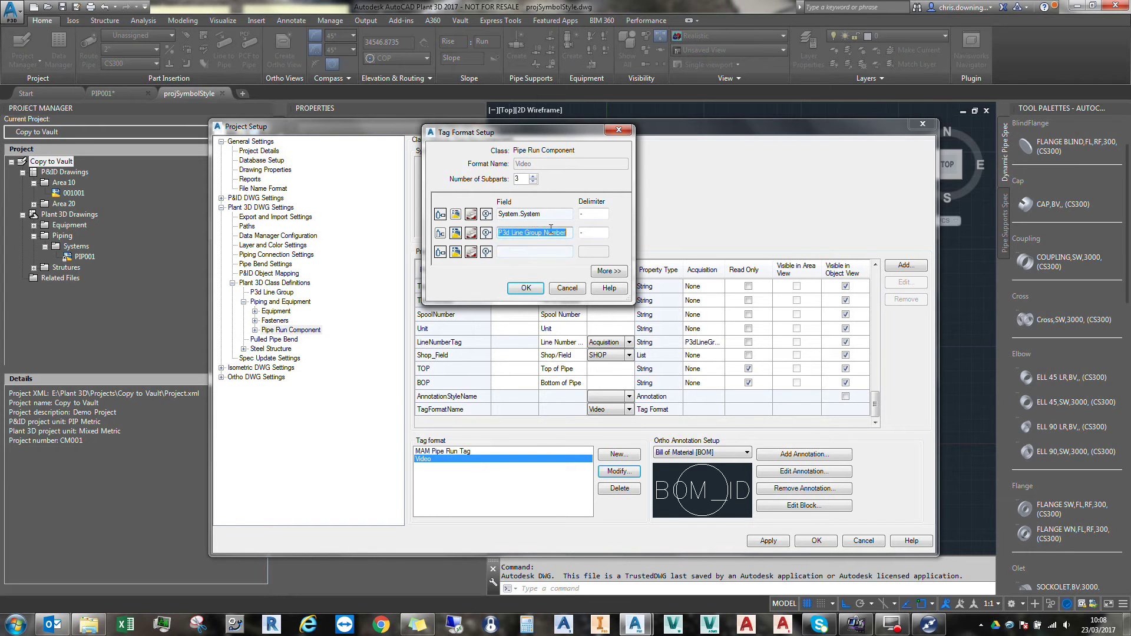
left_click(538, 251)
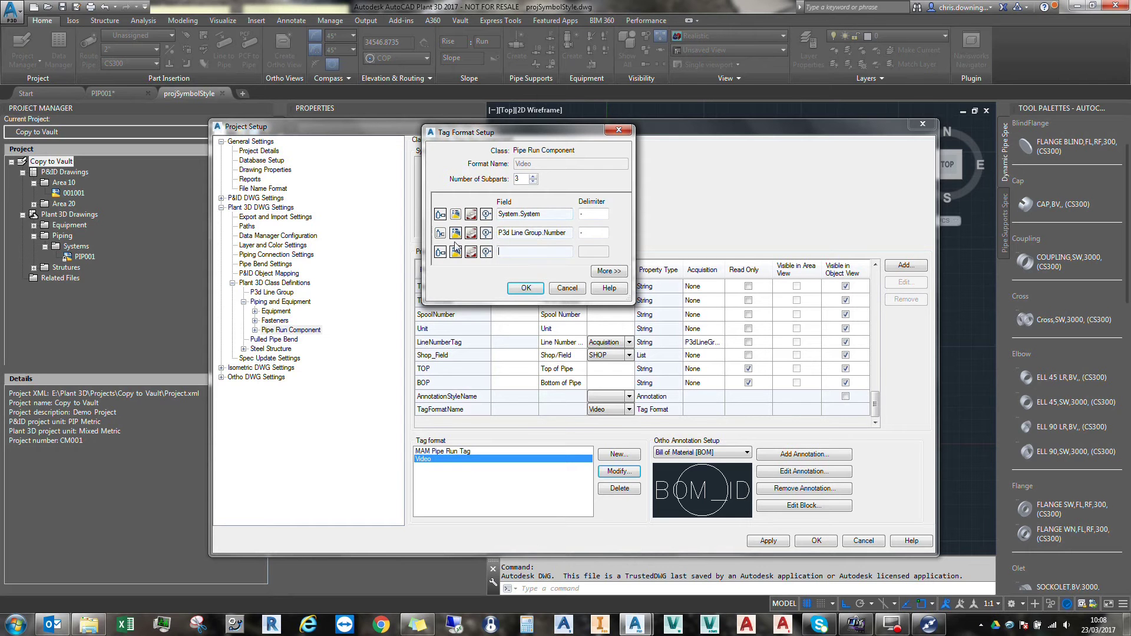
Assign the Number property of the P3d Line Group class to the second subpart of the tag format.
left_click(443, 235)
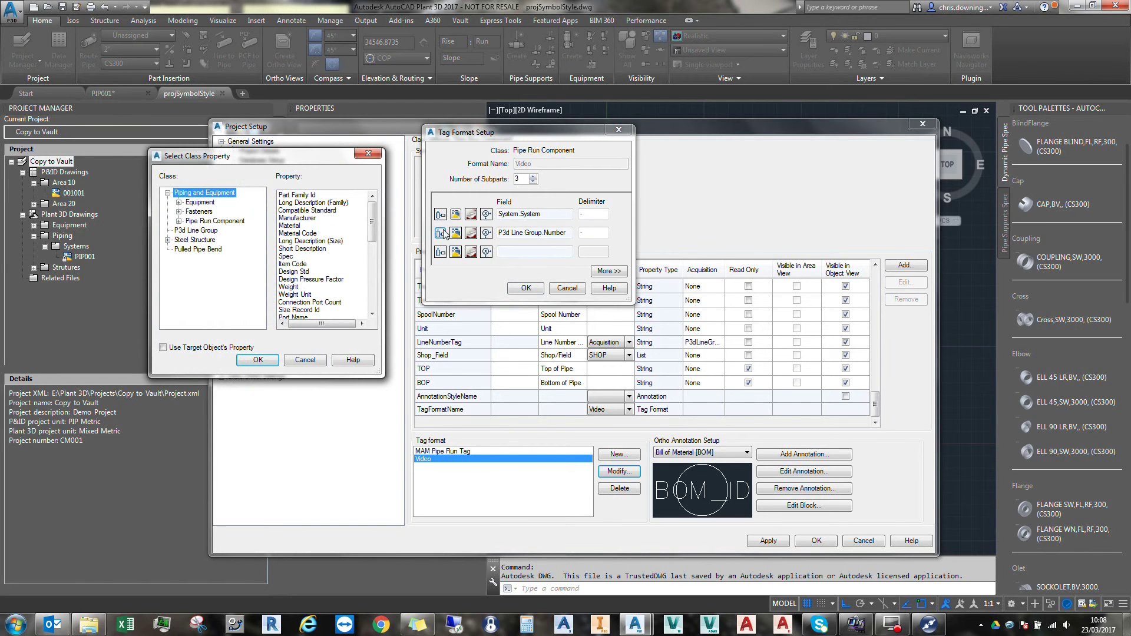
left_click(195, 230)
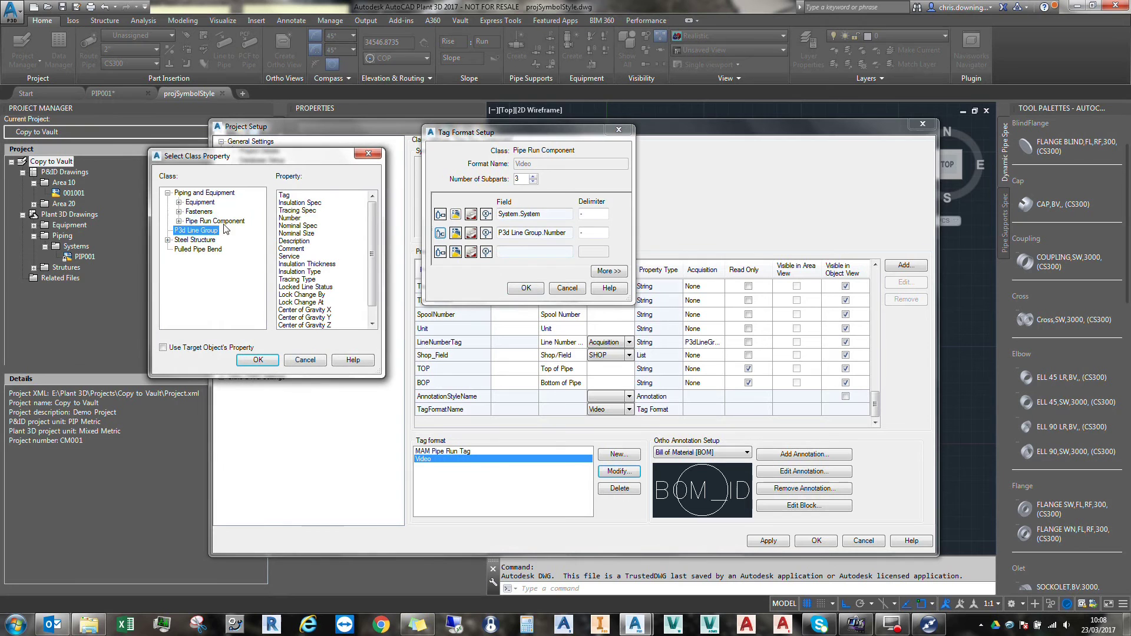
left_click(289, 218)
left_click(259, 360)
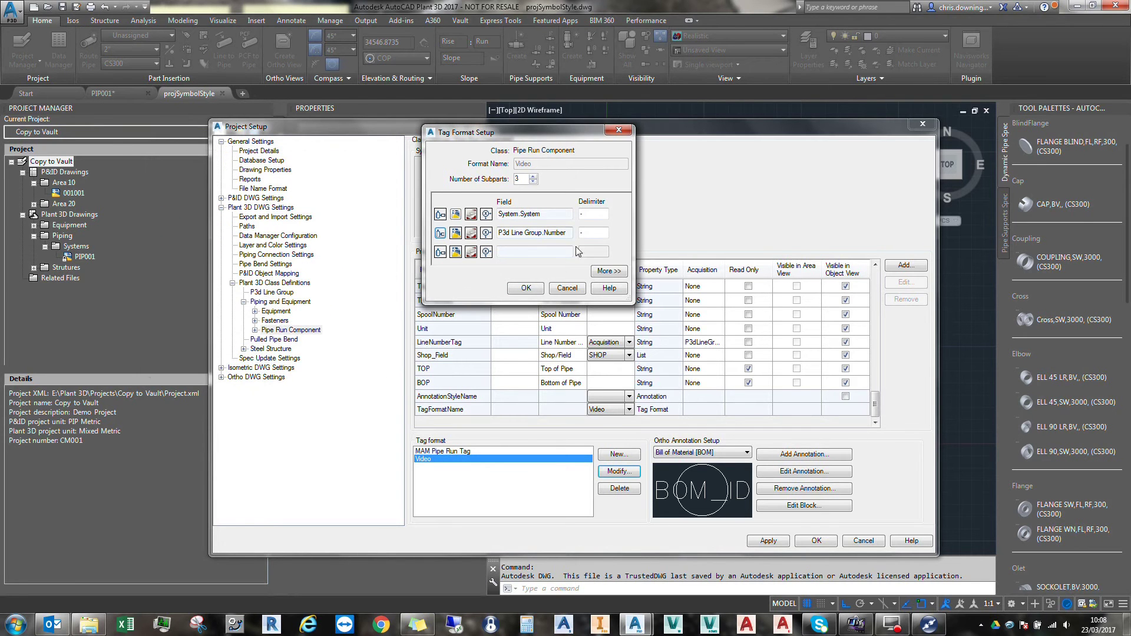
Assign the Video Prop drawing property from the Video category to the third subpart of the Video tag format.
left_click(541, 251)
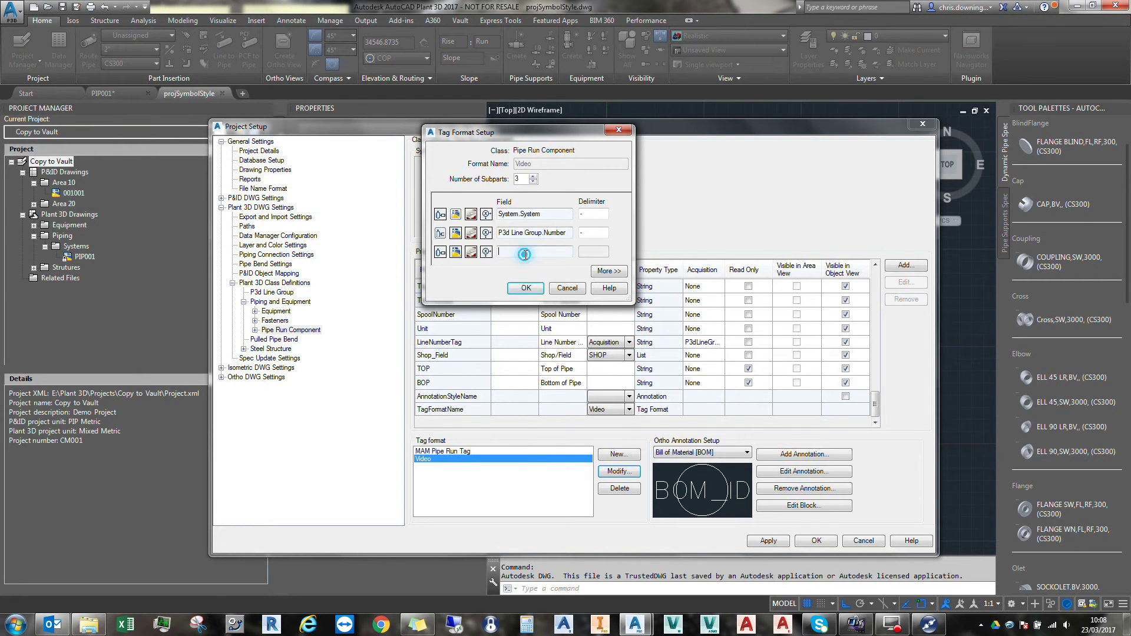
left_click(457, 254)
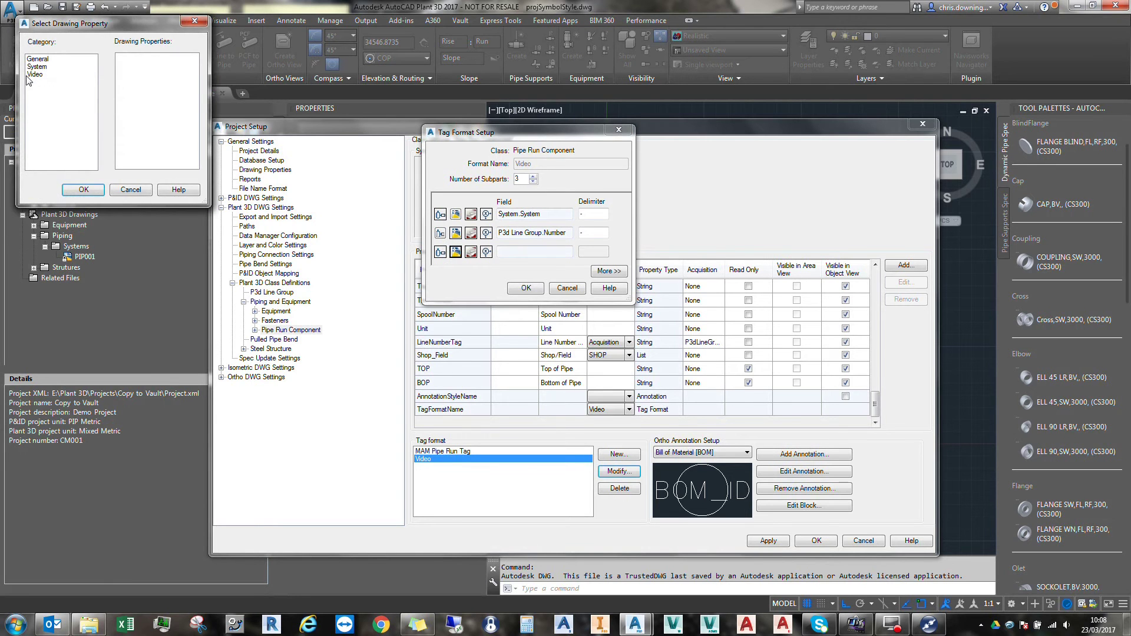
left_click(33, 75)
left_click(136, 60)
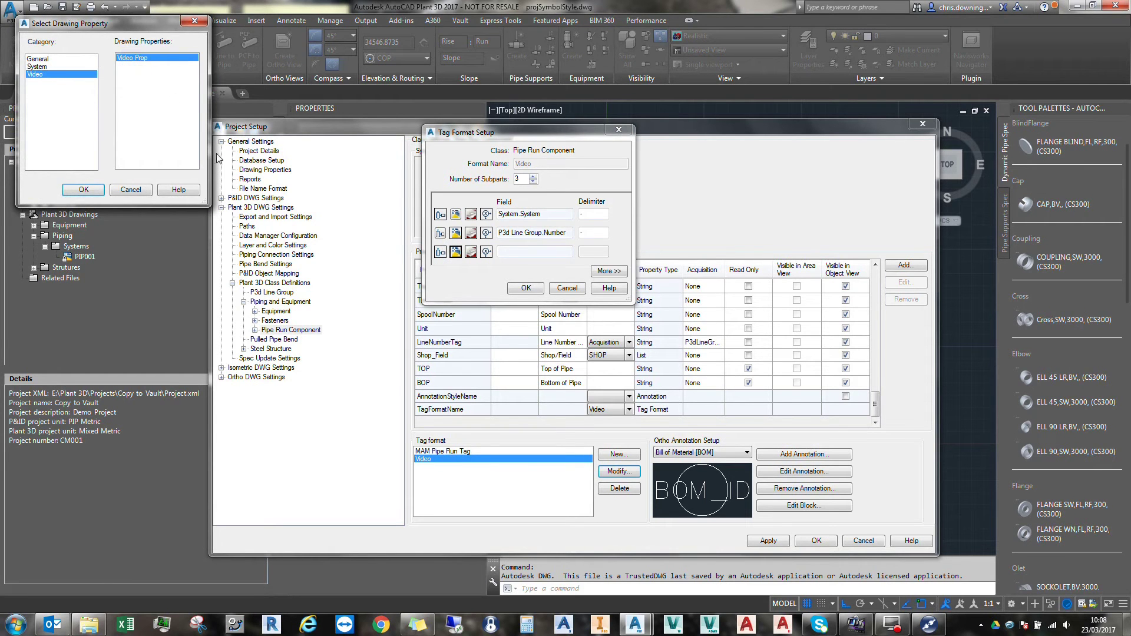
left_click(460, 251)
left_click(83, 189)
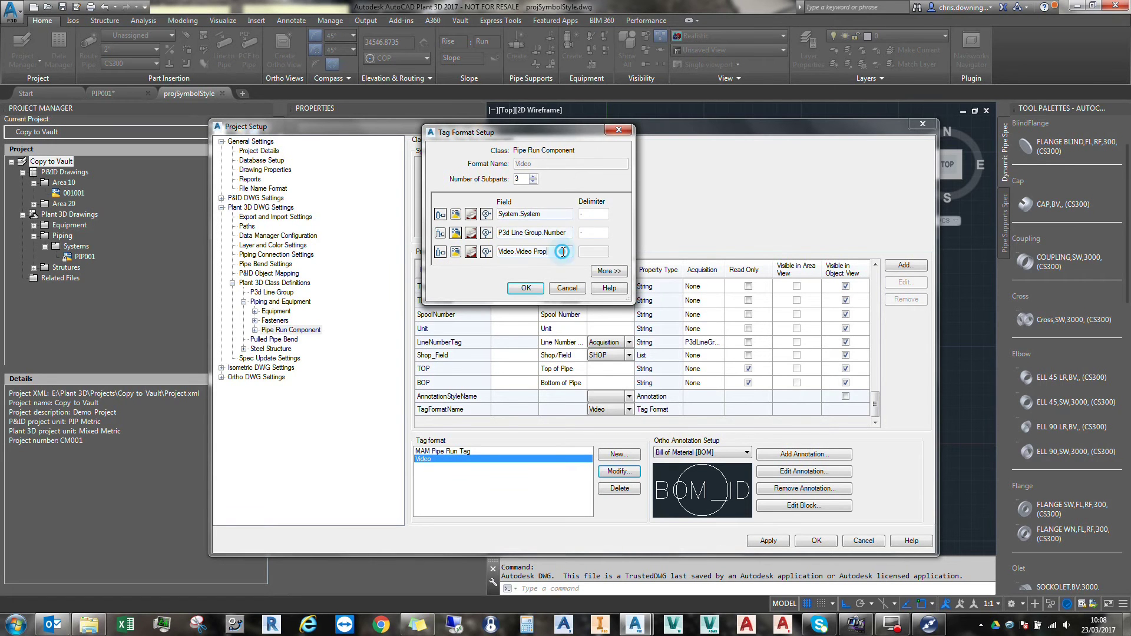
Accept the three-subpart Video tag format with hyphen delimiters and recheck its fields.
left_click(570, 232)
left_click(592, 217)
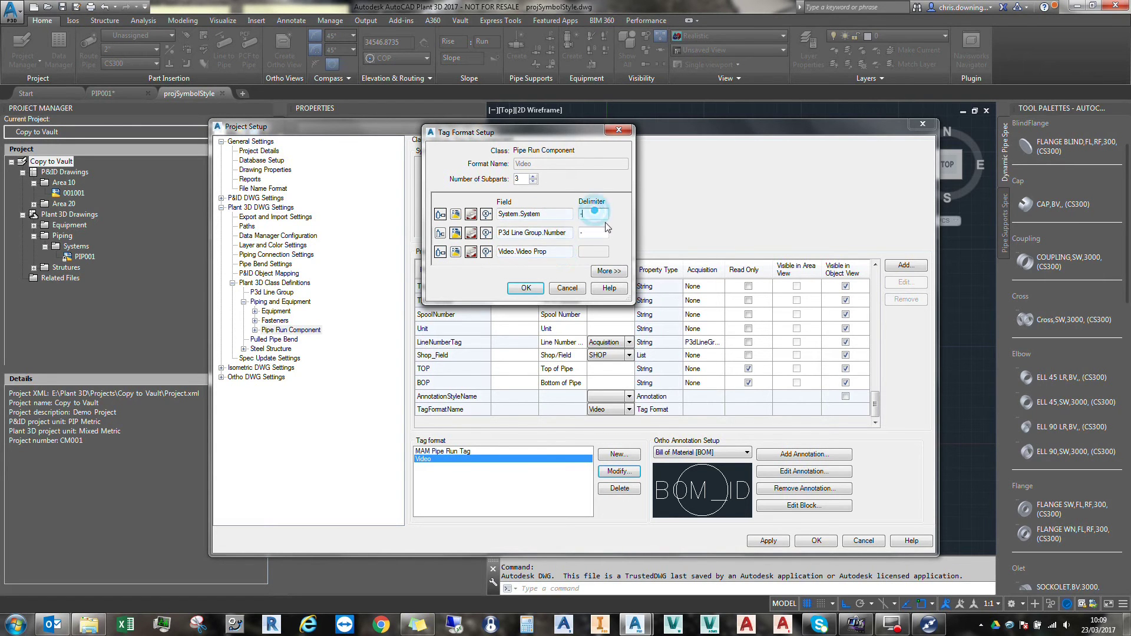
left_click(526, 288)
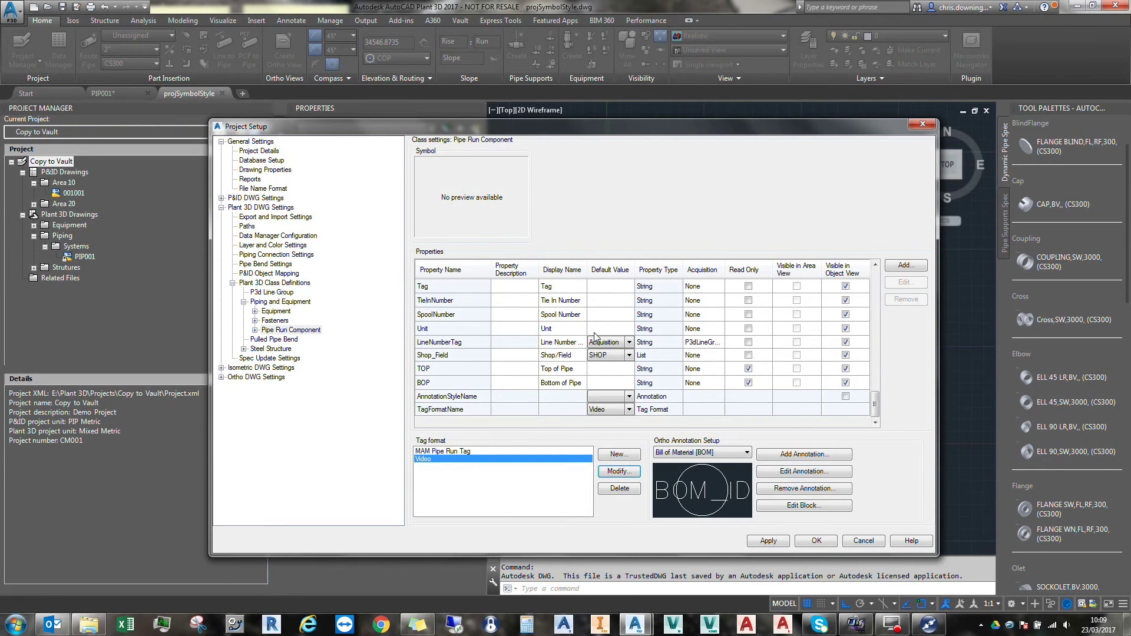
left_click(619, 472)
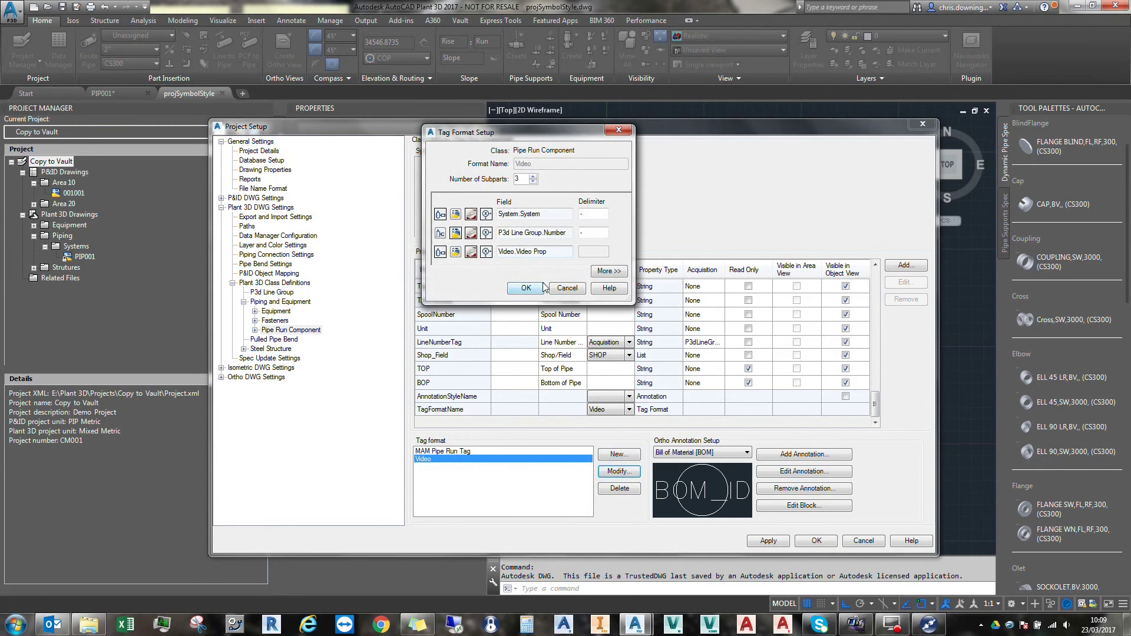
left_click(525, 289)
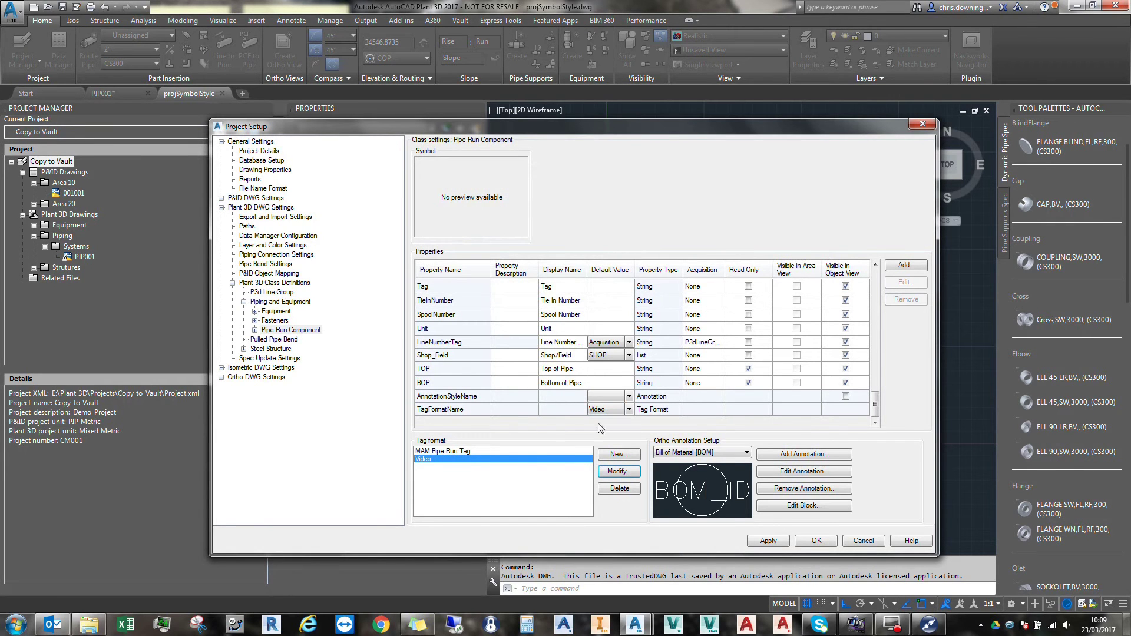
Set the LineNumberTag acquisition source to the Number property of P3d Line Group and apply the project setup changes.
double_click(727, 270)
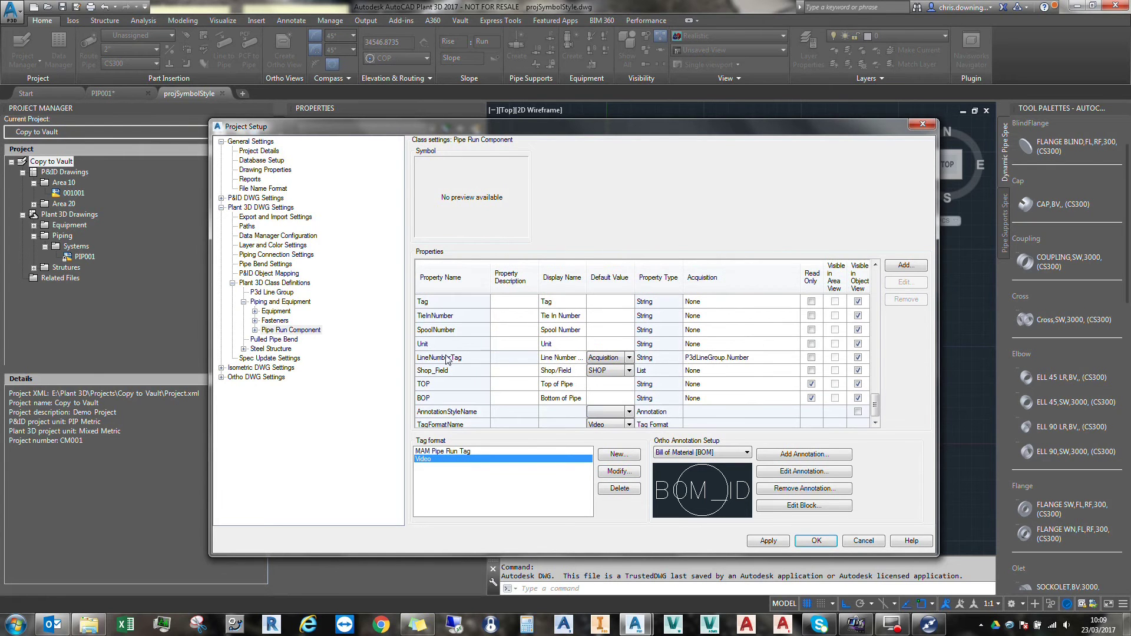
left_click(726, 358)
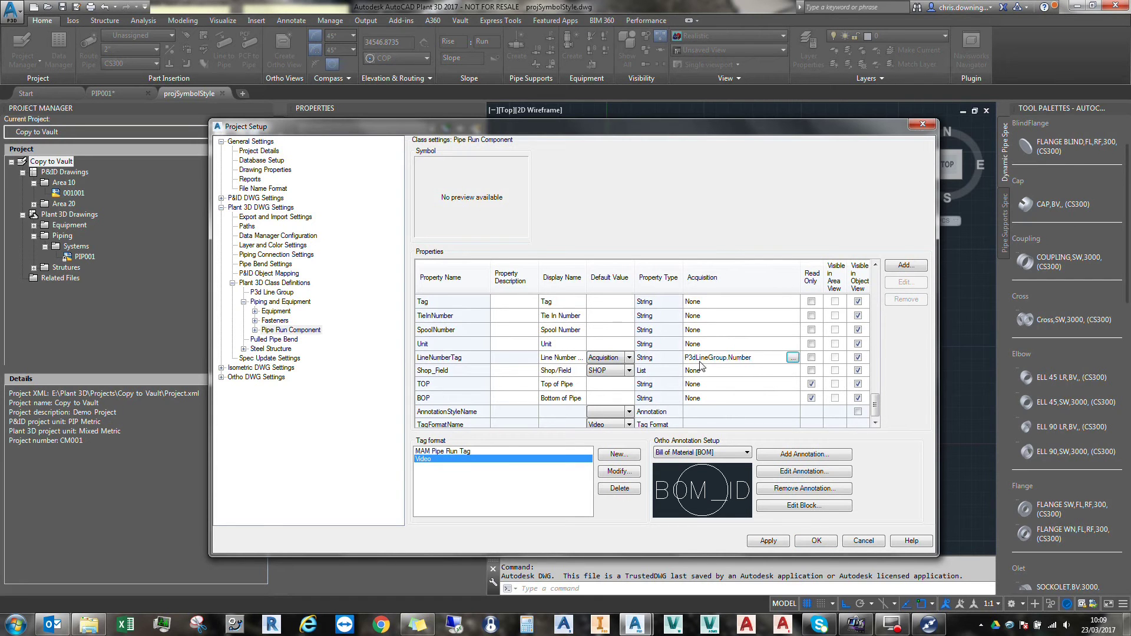
left_click(747, 360)
left_click(747, 360)
left_click(792, 357)
left_click(840, 374)
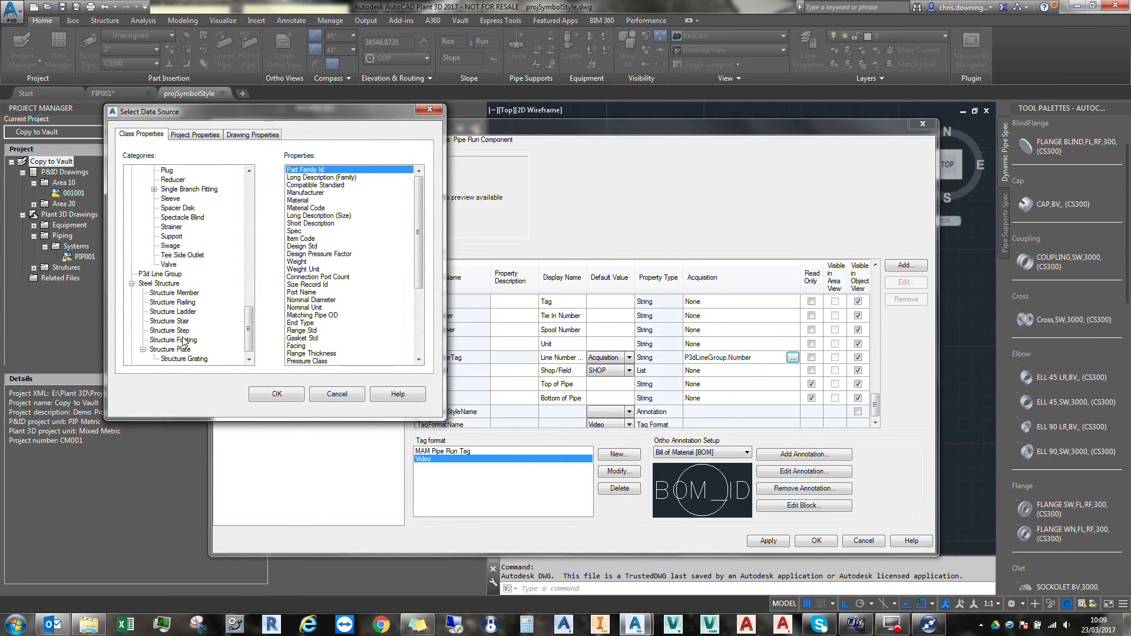
left_click_drag(250, 323, 253, 180)
double_click(142, 171)
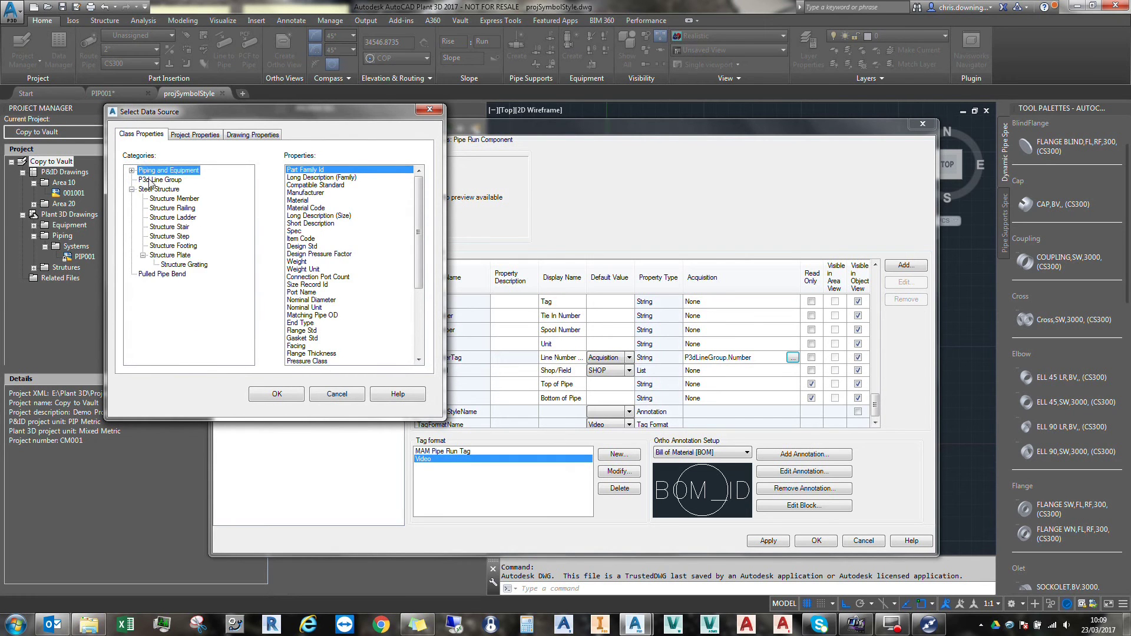
left_click(151, 180)
left_click(299, 194)
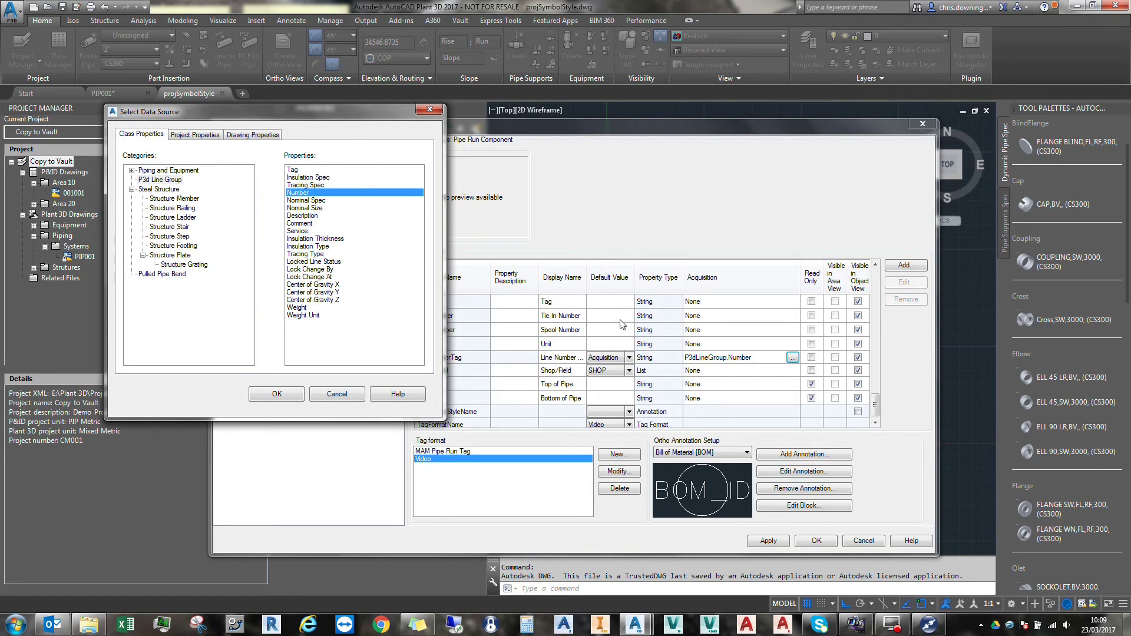
left_click(256, 399)
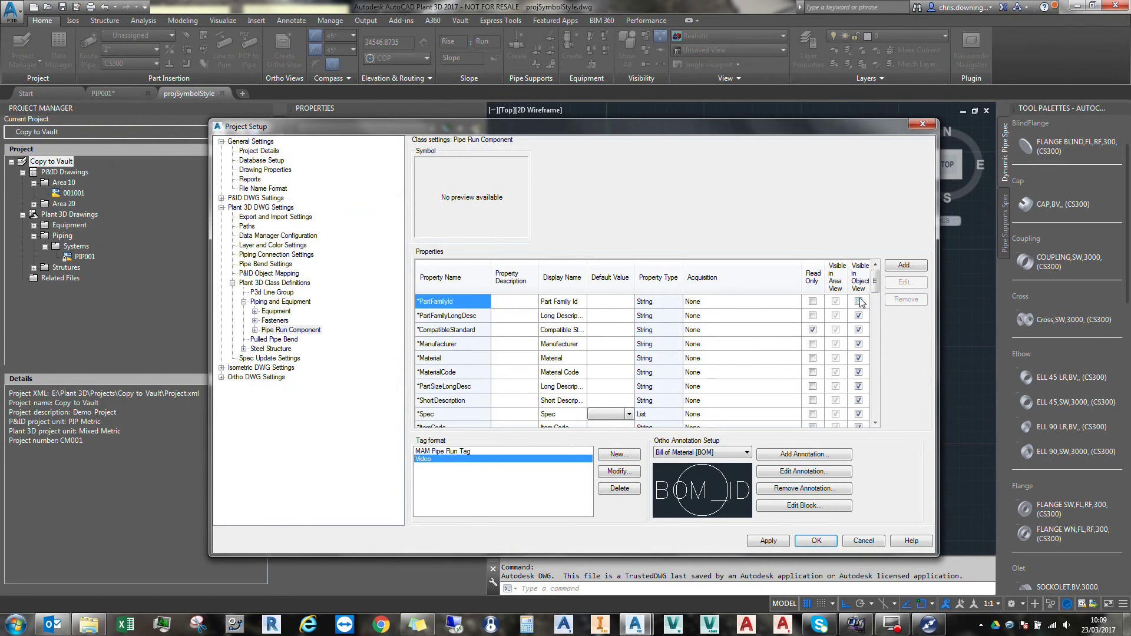
scroll(859, 303, "down", 10)
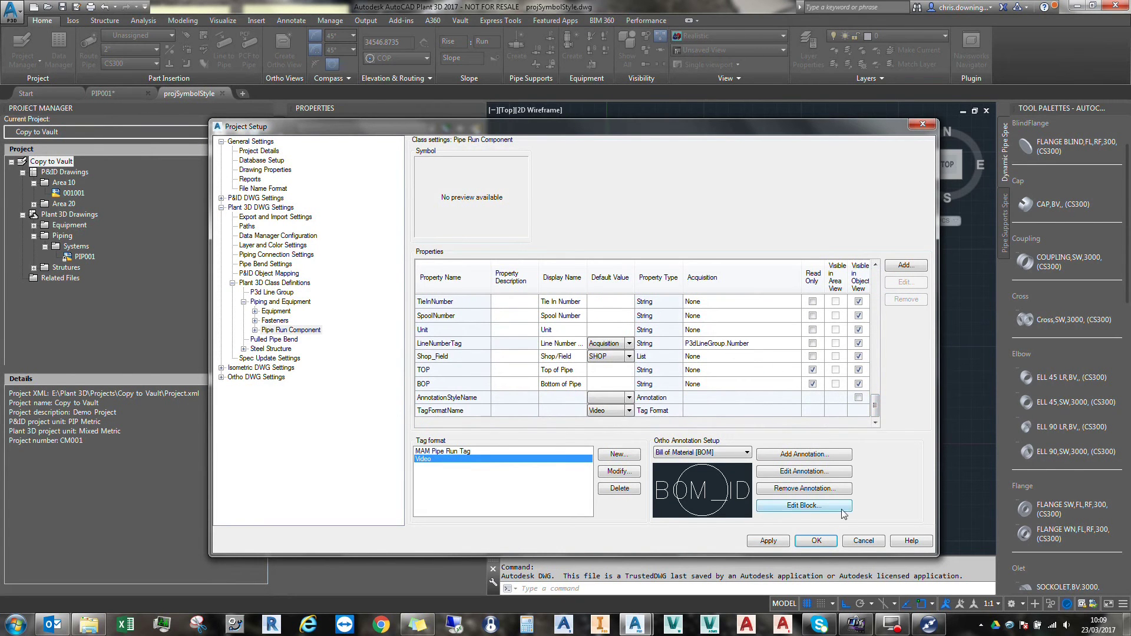
left_click(774, 539)
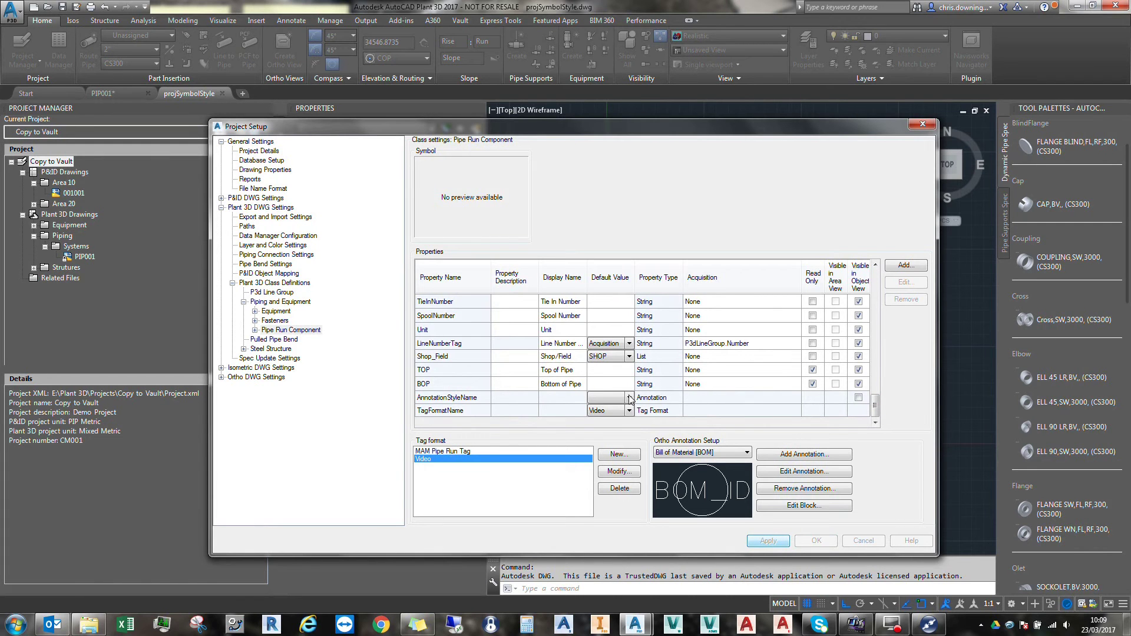
Examine the Line Number tag format of the P3d Line Group class and the field its subpart uses.
left_click(272, 292)
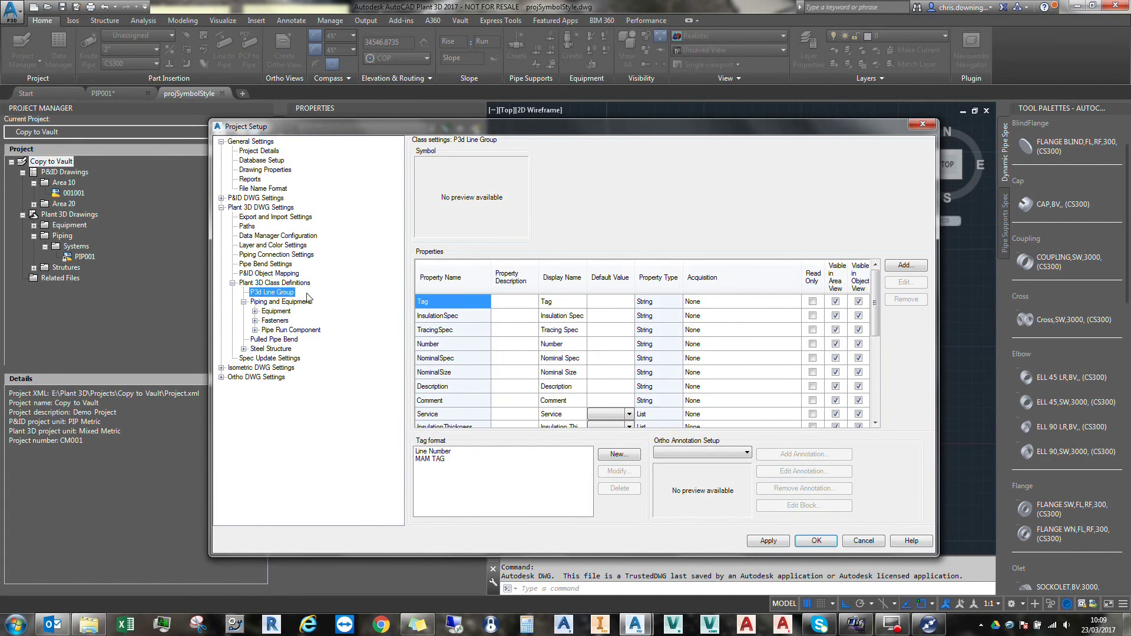
scroll(876, 310, "down", 6)
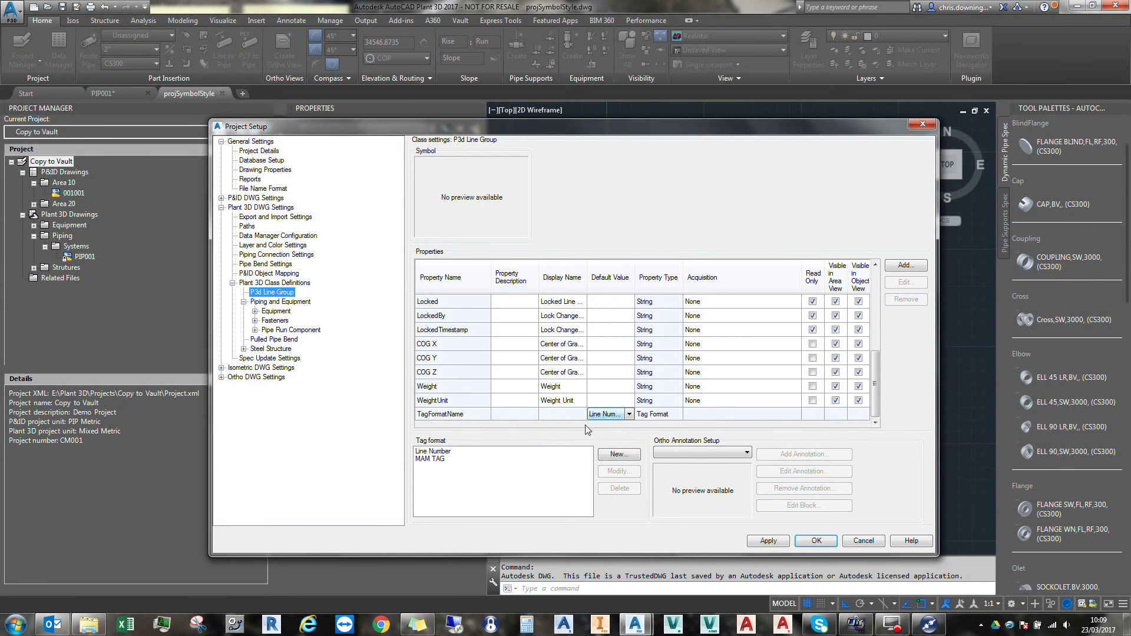
left_click(437, 451)
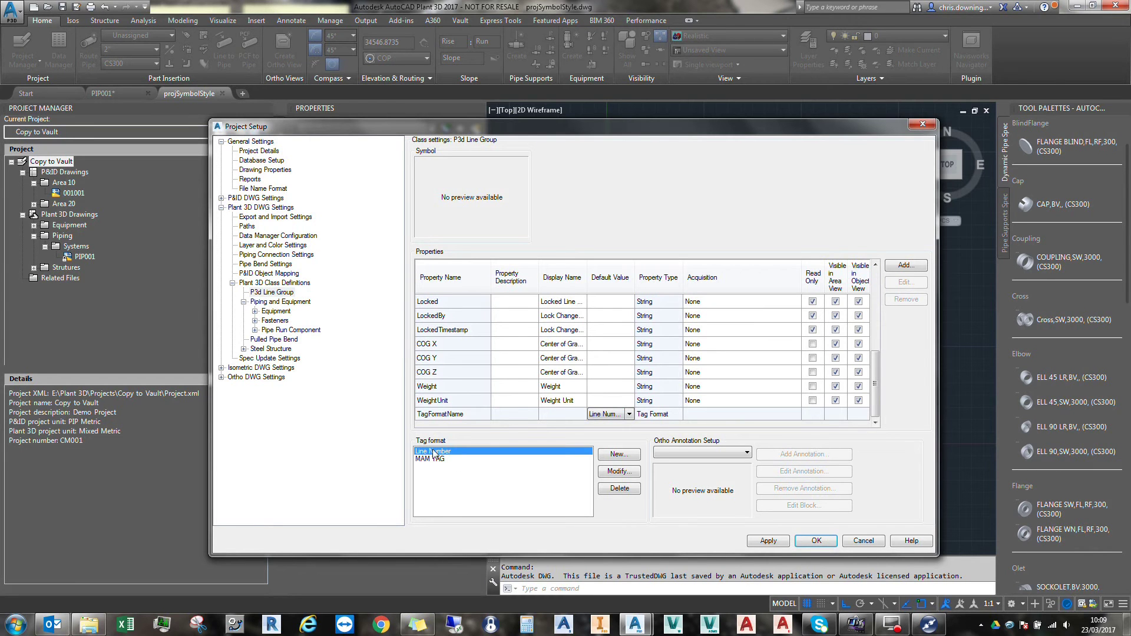
left_click(274, 296)
left_click(619, 472)
double_click(508, 215)
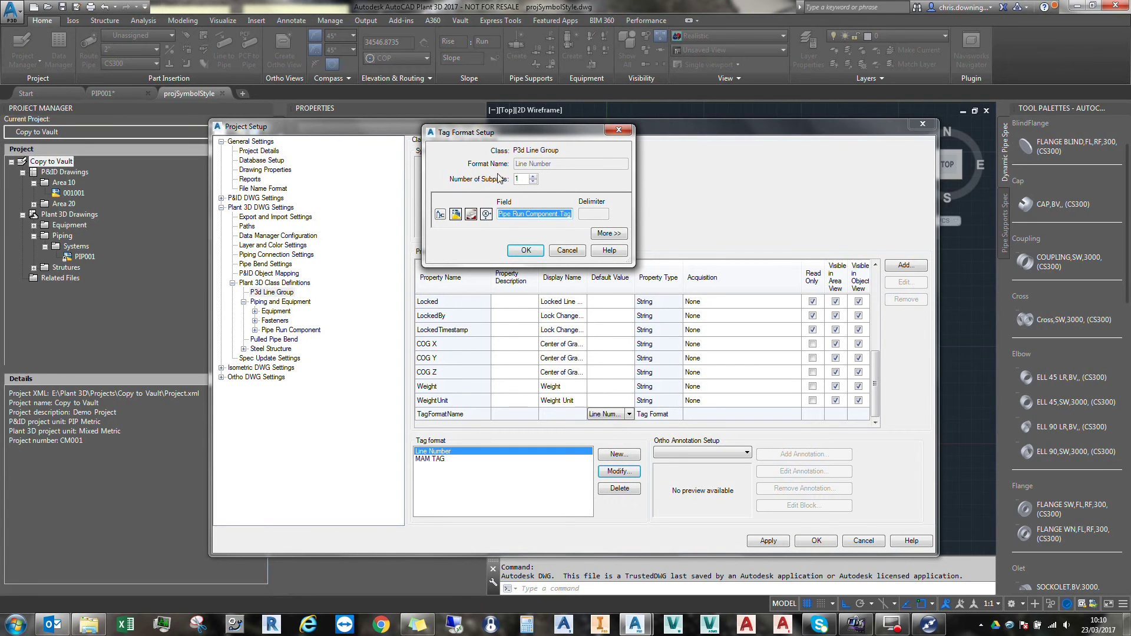
left_click_drag(551, 131, 594, 145)
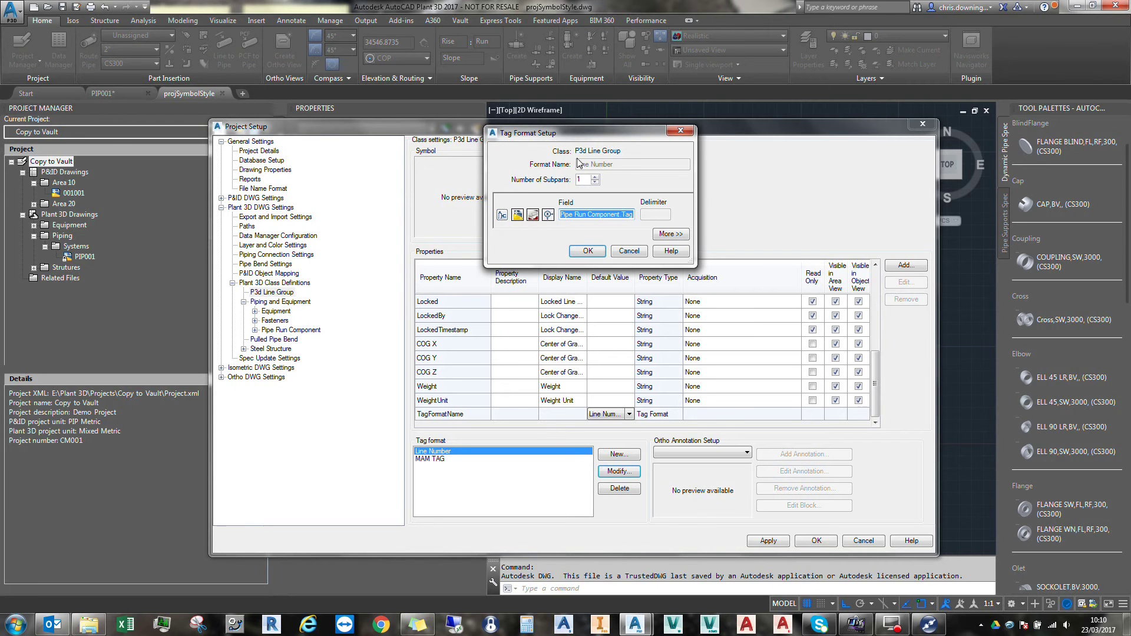
left_click_drag(633, 215, 565, 215)
left_click(601, 251)
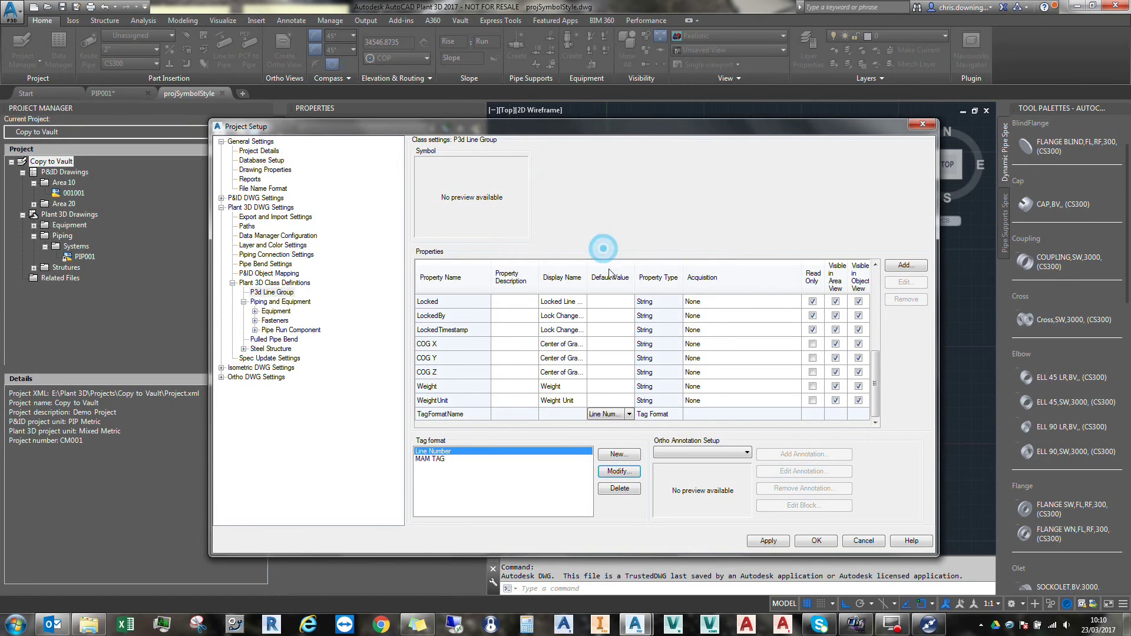
Accept the project setup and refresh the acquired properties from PIP001 with PLANTREFRESHACQPROPERTY.
left_click(813, 544)
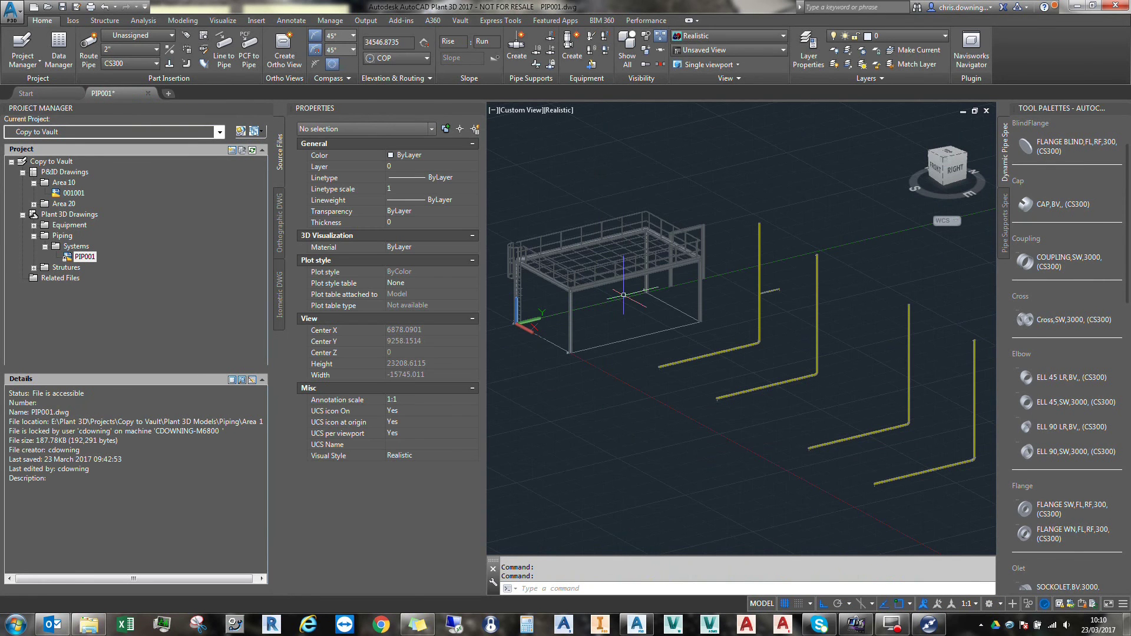
left_click(707, 352)
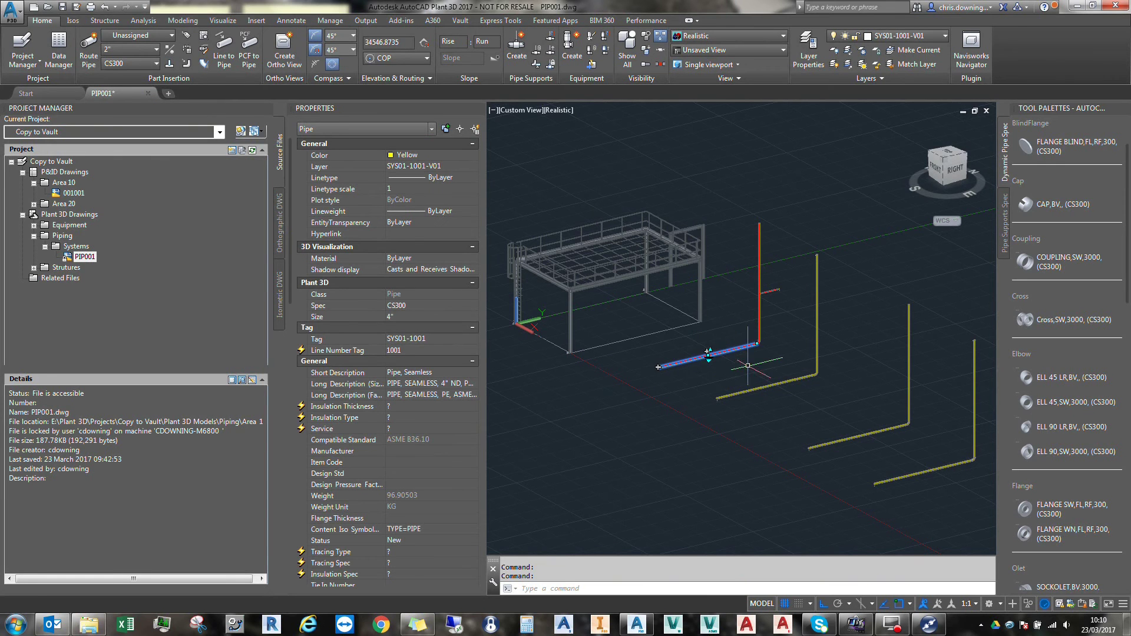
key("Escape")
type("PL")
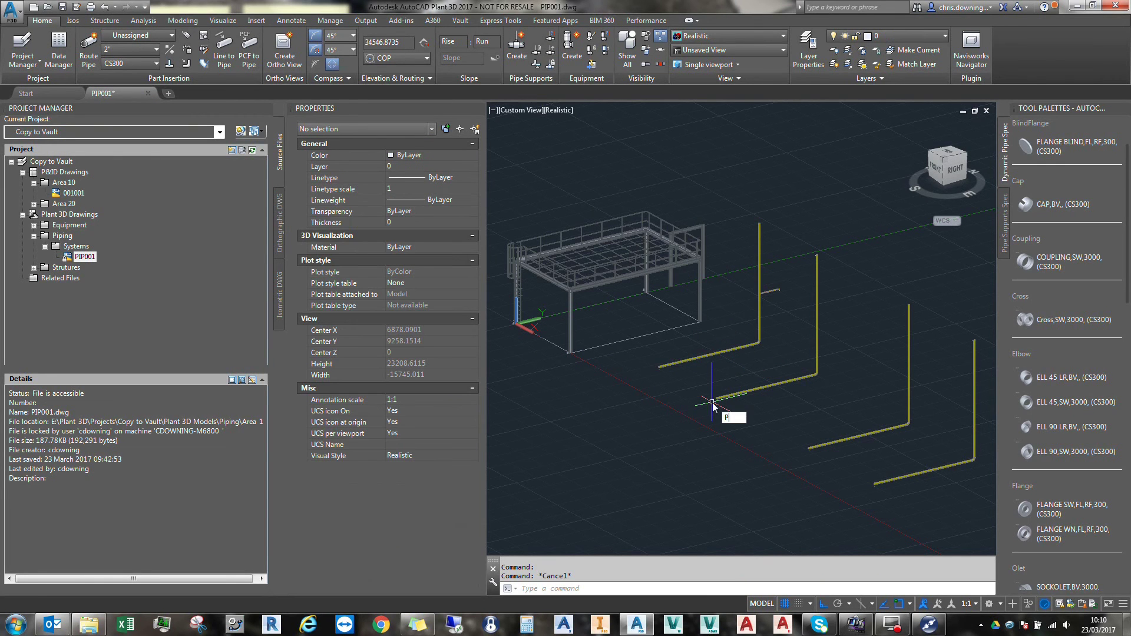
key("Down")
key("Return")
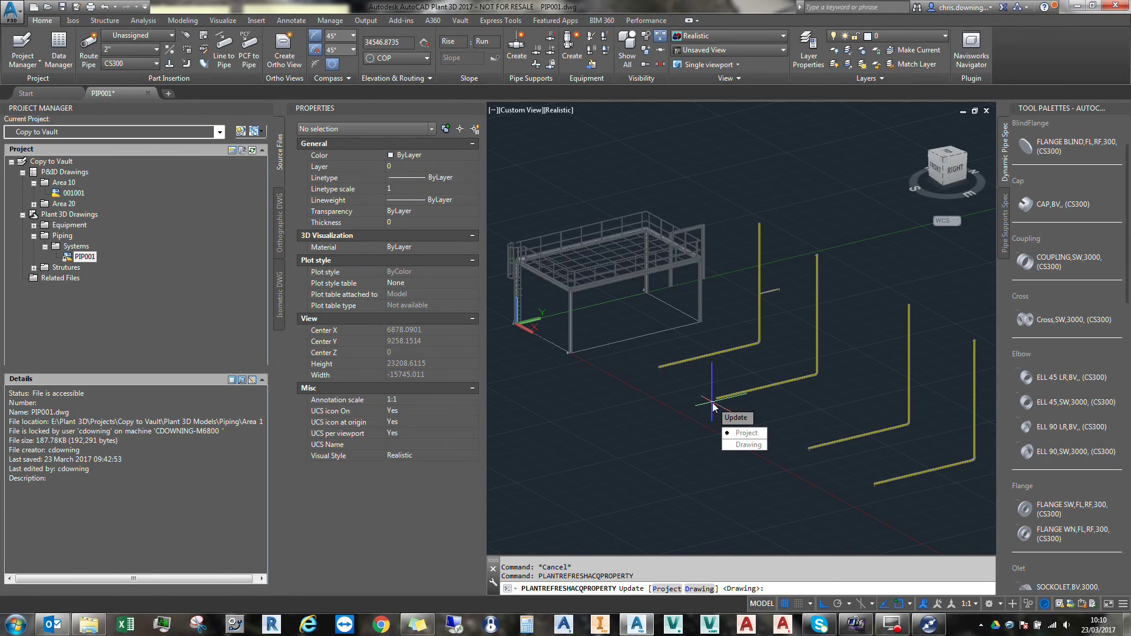
key("Return")
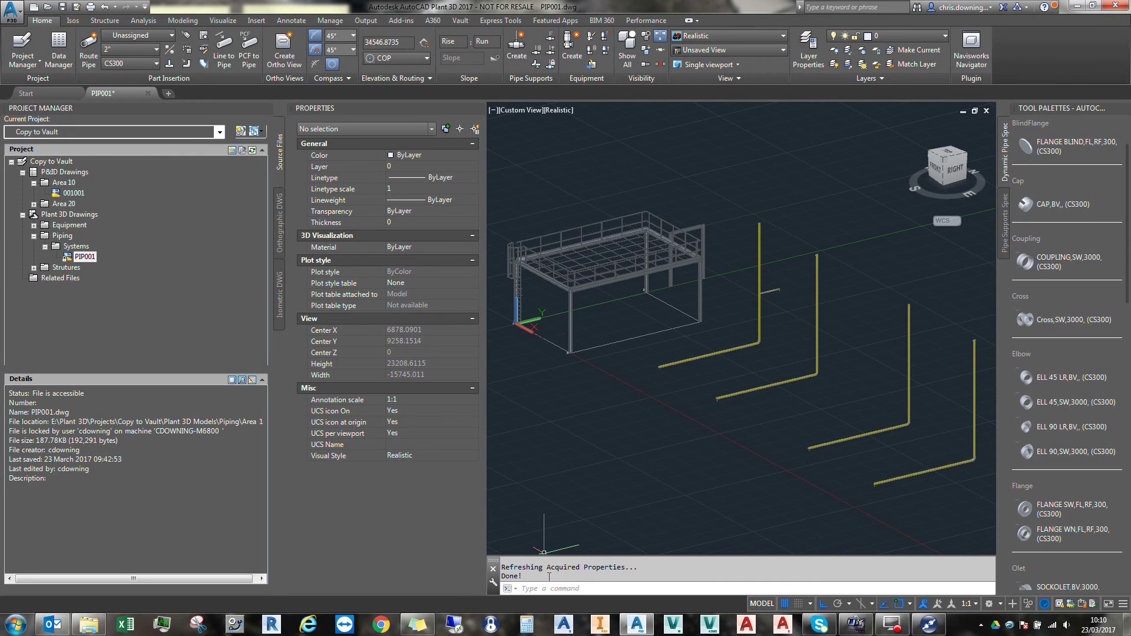
Assign the Video format tag SYS01-1001-V1 to the horizontal pipe of line 1001.
left_click(697, 353)
right_click(700, 354)
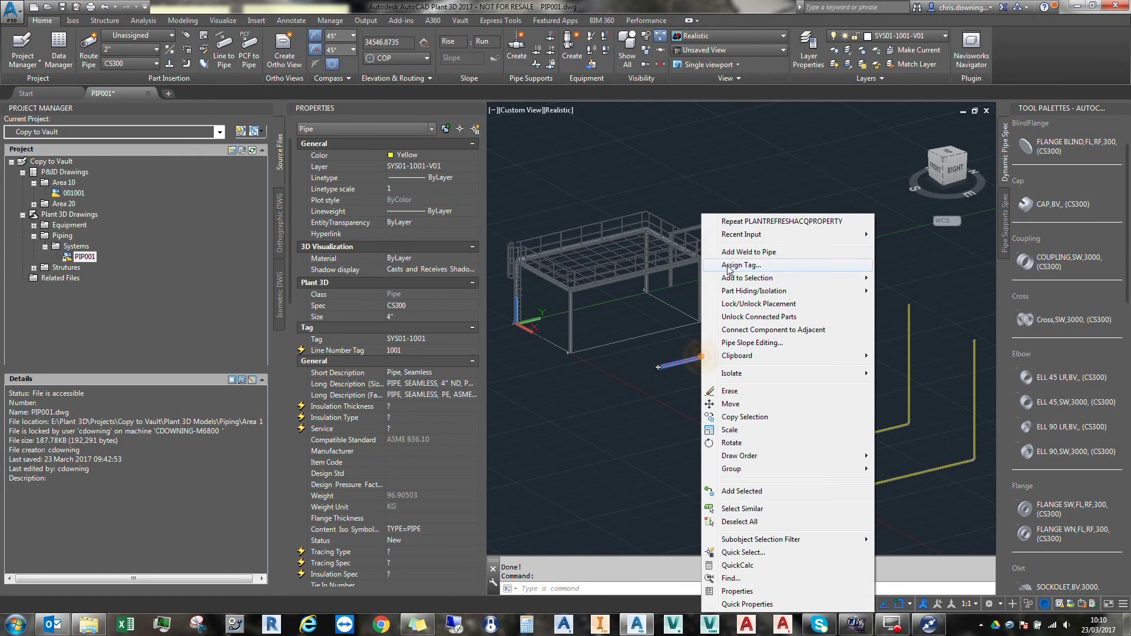
left_click(741, 265)
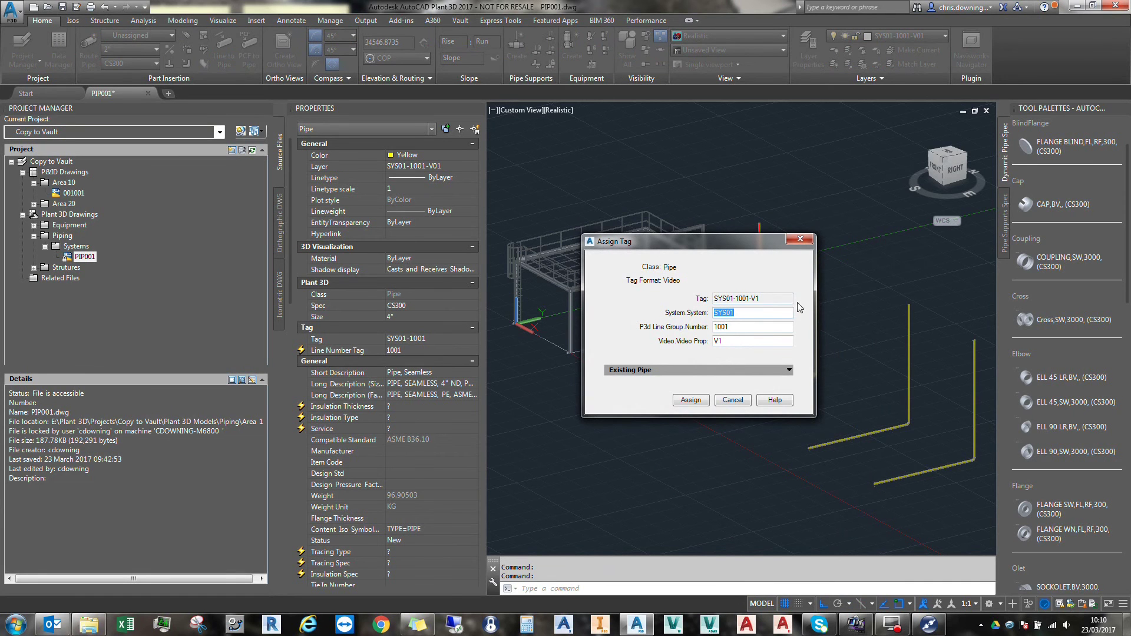
key("End")
left_click(690, 401)
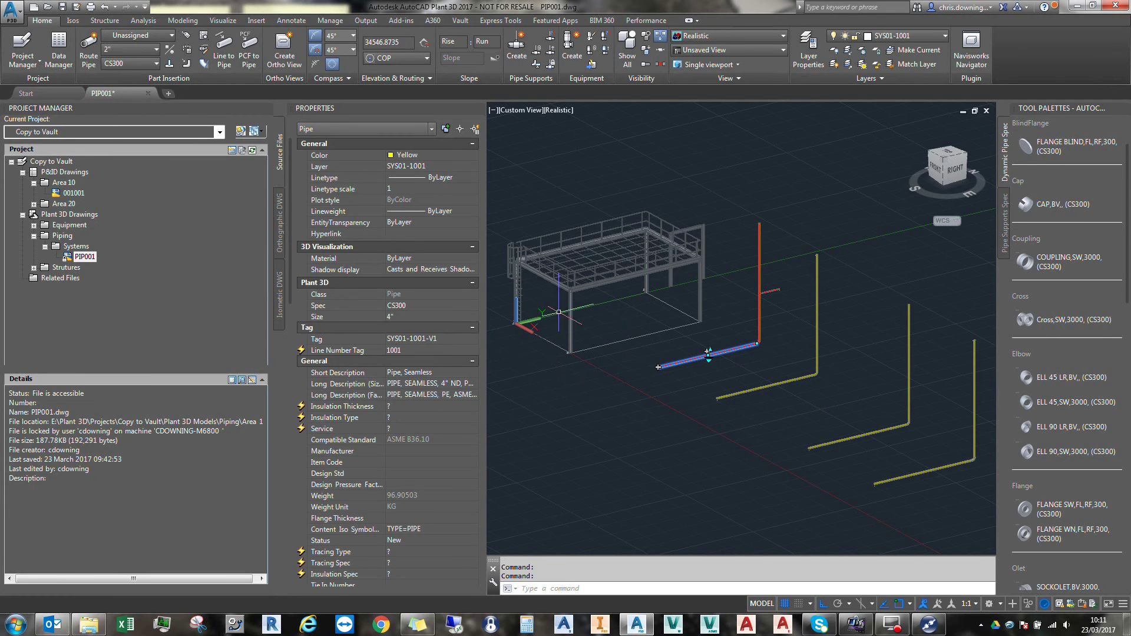
key("Escape")
Assign the tag SYS01-1002-V1 to the horizontal pipe of line 1002 and check it in the pipe's properties.
left_click(779, 383)
right_click(779, 383)
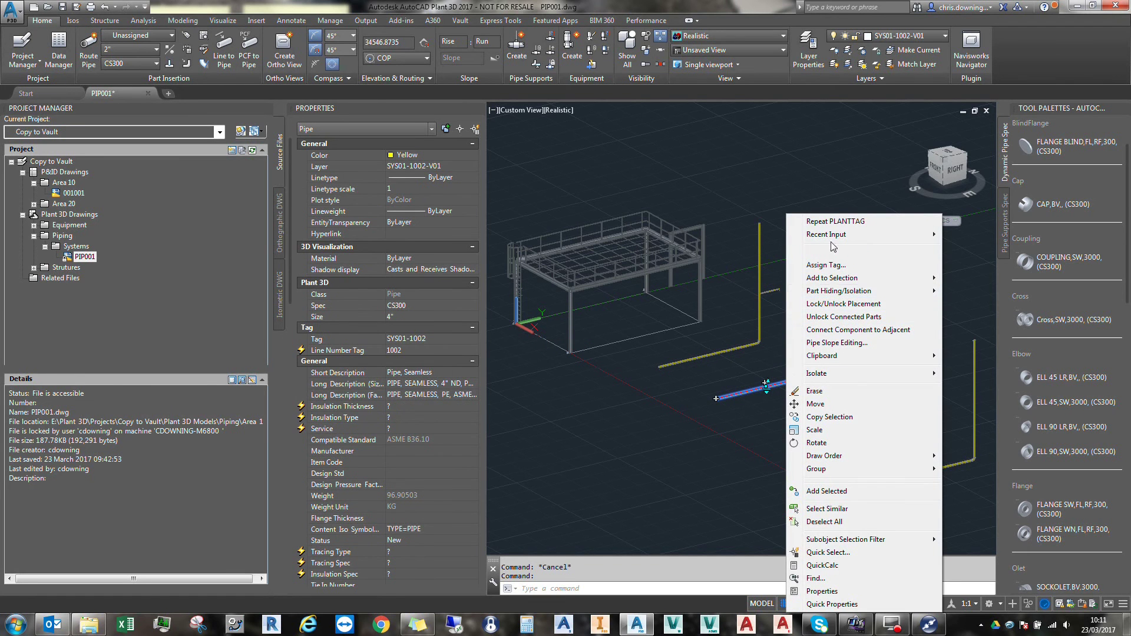
left_click(838, 267)
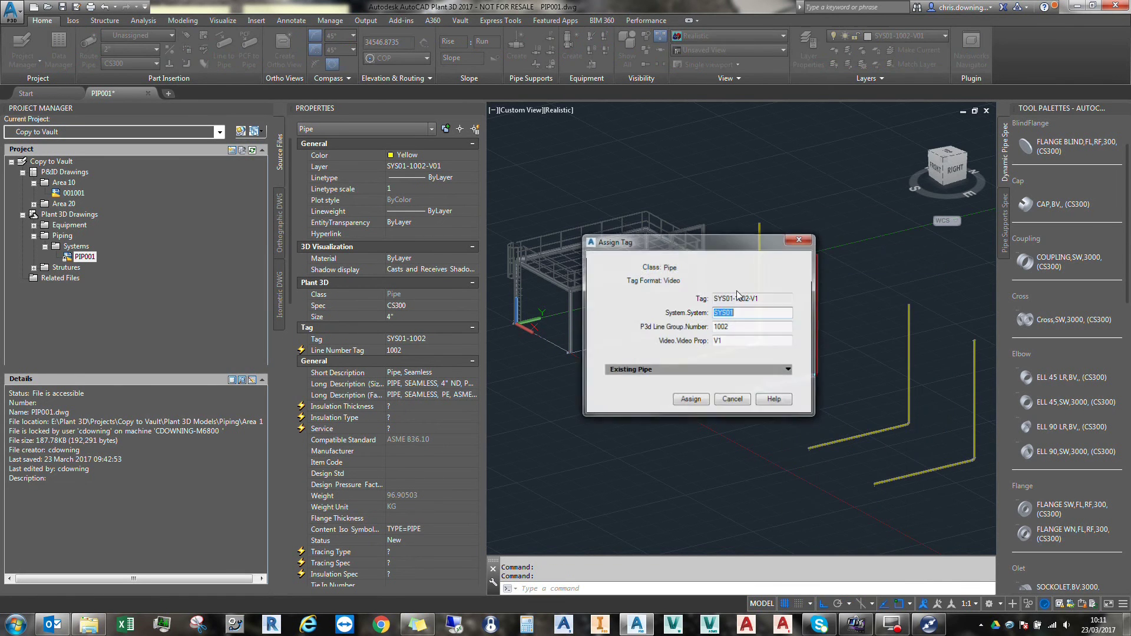
left_click(691, 399)
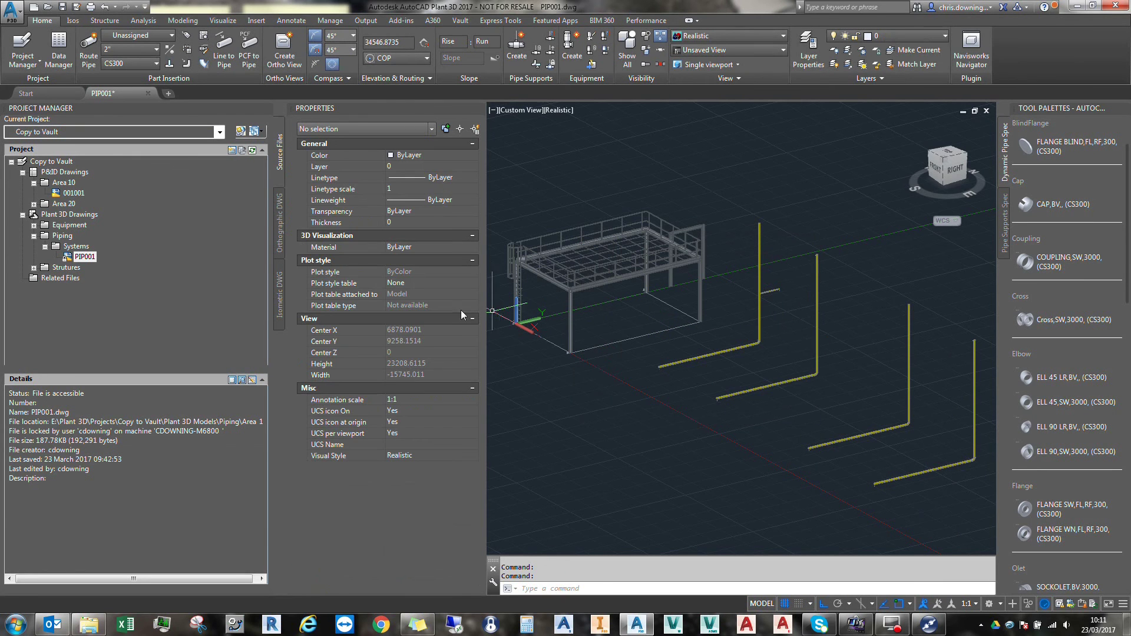
left_click(764, 386)
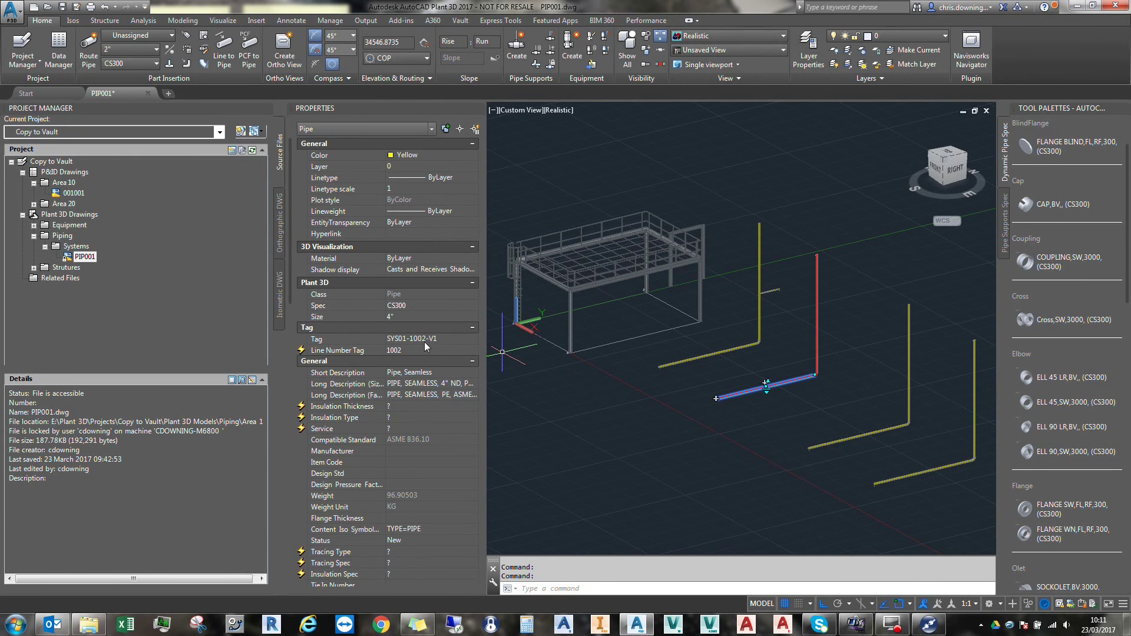
key("Escape")
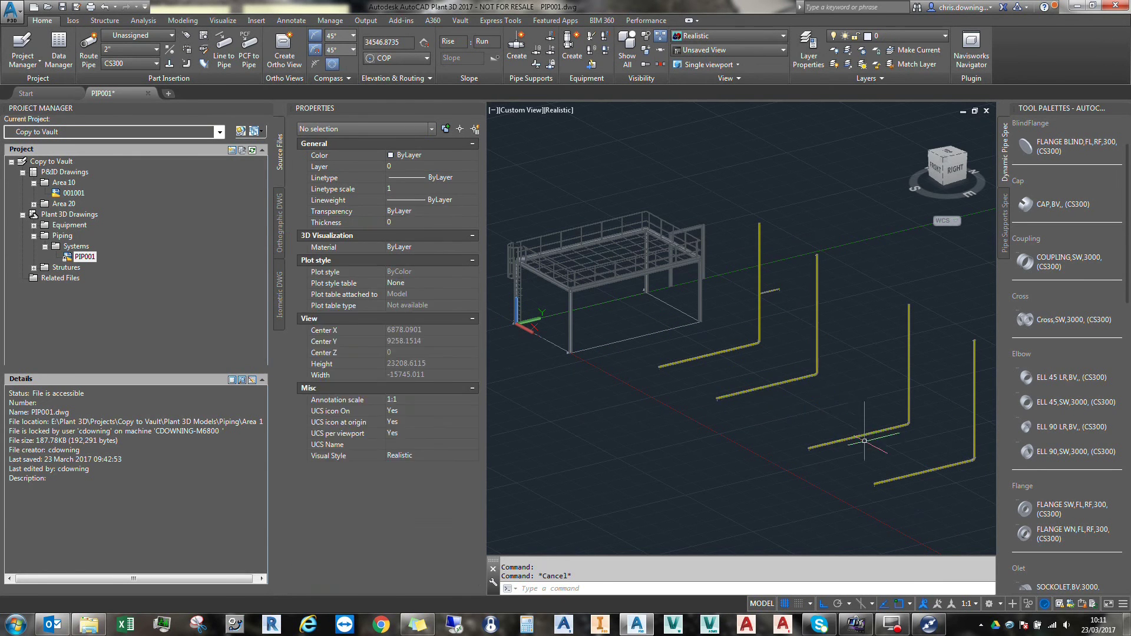
Assign the tag SYS01-1003-V1 to the horizontal pipe of line 1003 and check it in the pipe's properties.
left_click(854, 436)
right_click(888, 431)
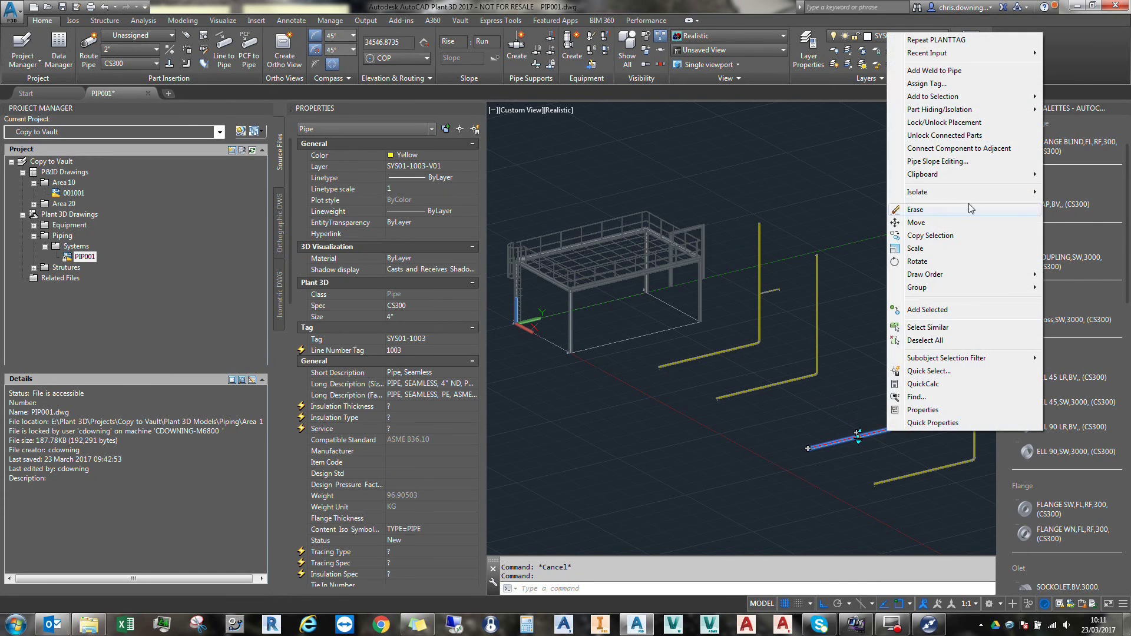
left_click(934, 84)
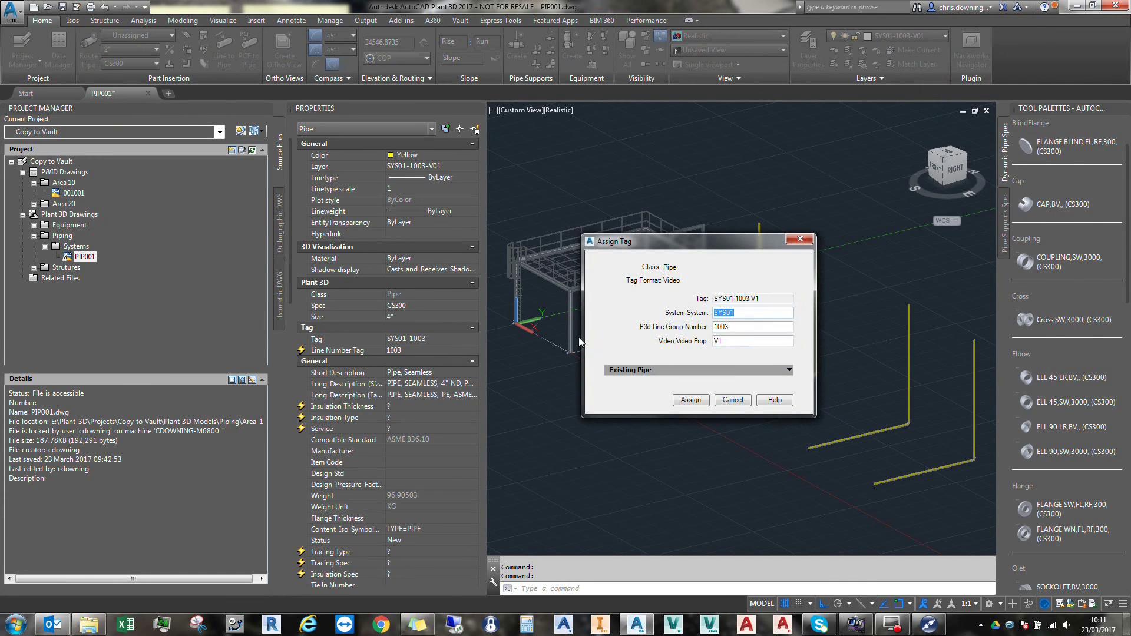
left_click(691, 400)
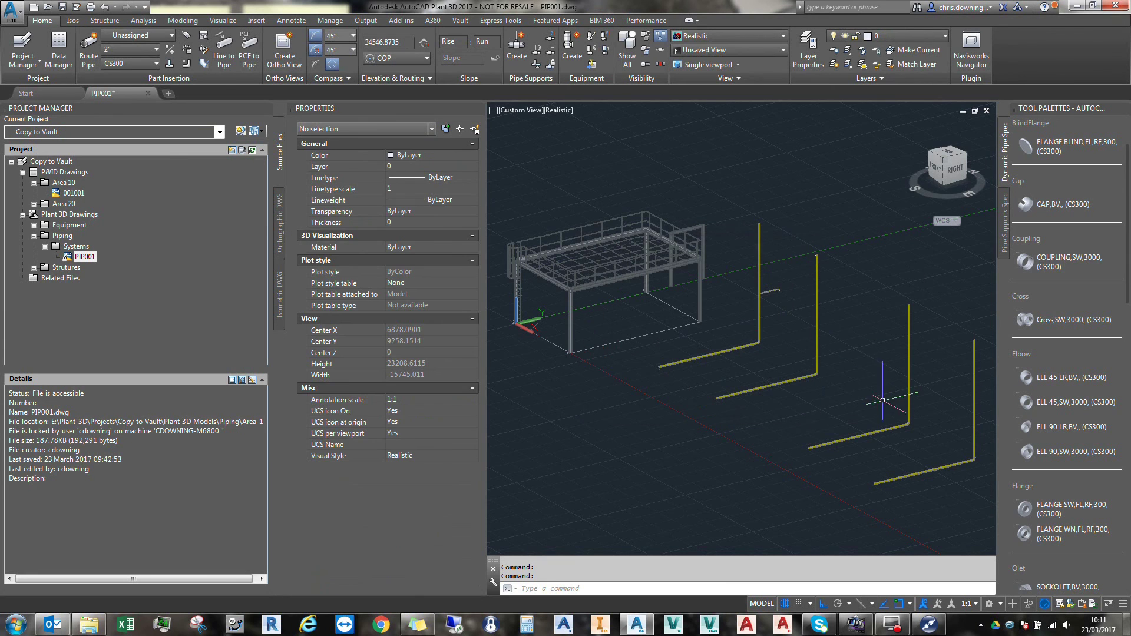
left_click(834, 438)
left_click(851, 451)
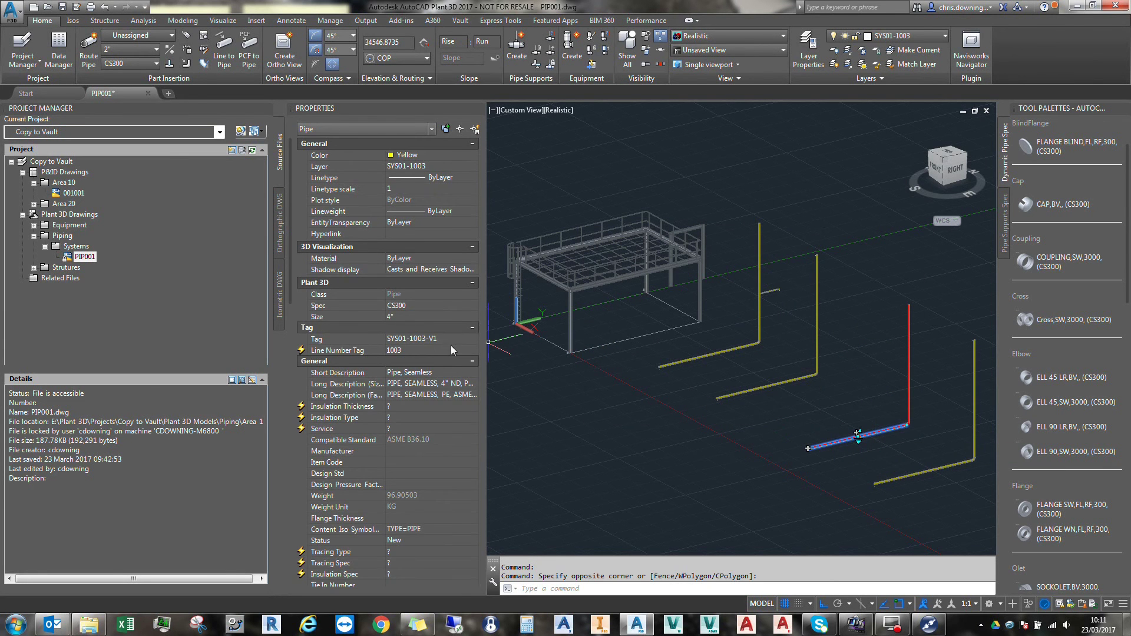
key("Escape")
Assign the tag SYS01-1004-V1 to the horizontal pipe of line 1004.
left_click(940, 469)
right_click(961, 463)
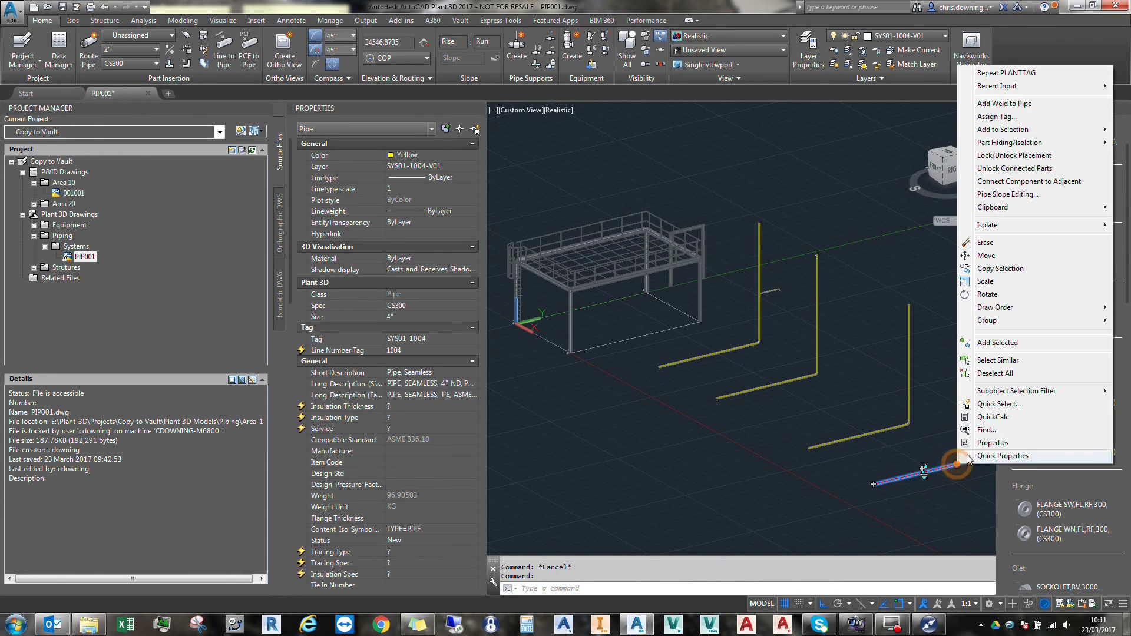
left_click(1004, 117)
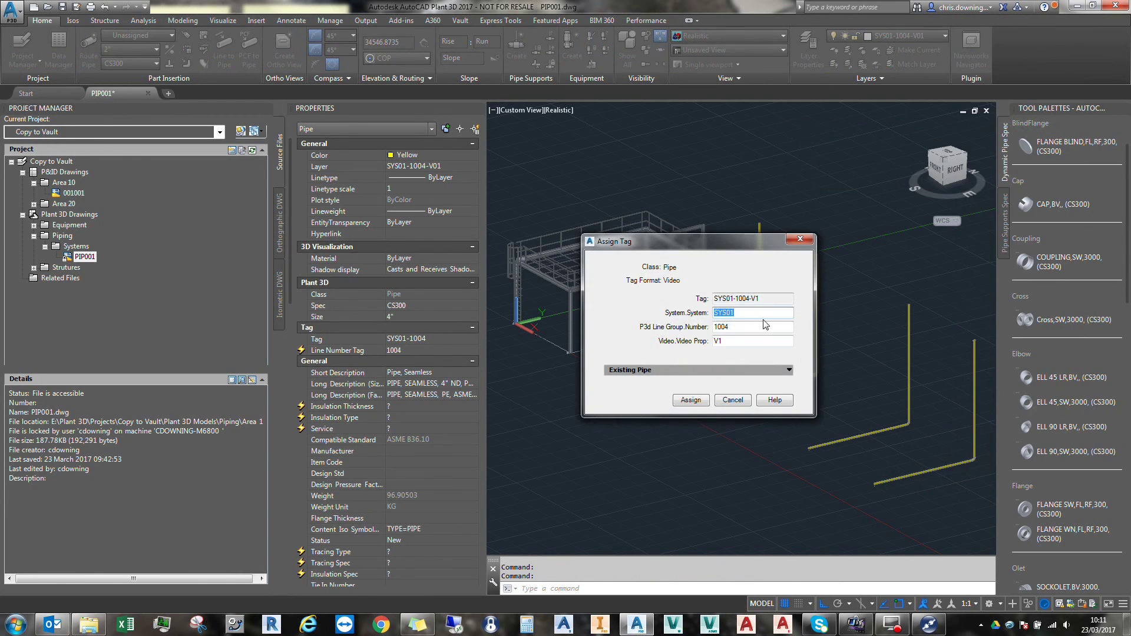
left_click(691, 400)
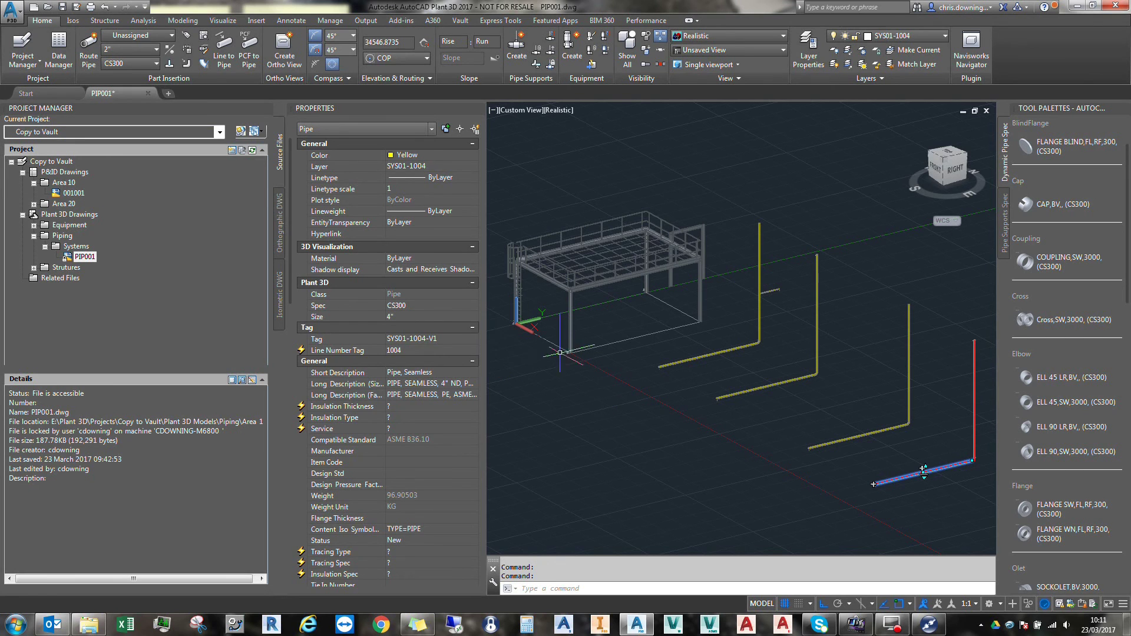
key("Escape")
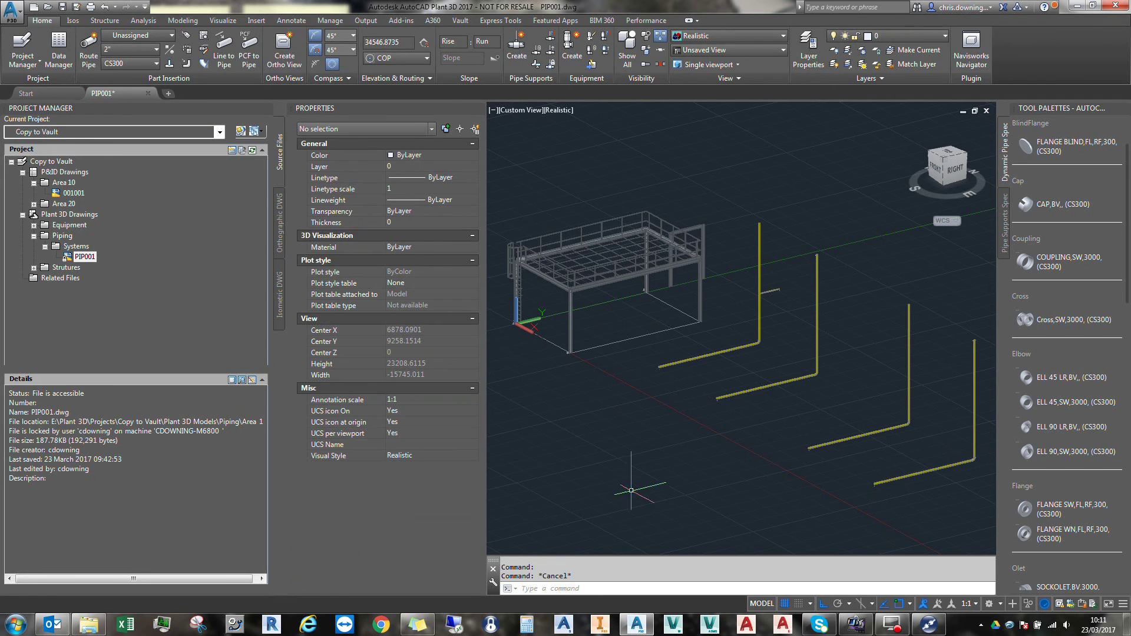
Set the Video Prop value in PIP001's drawing properties to V01.
right_click(80, 257)
left_click(81, 256)
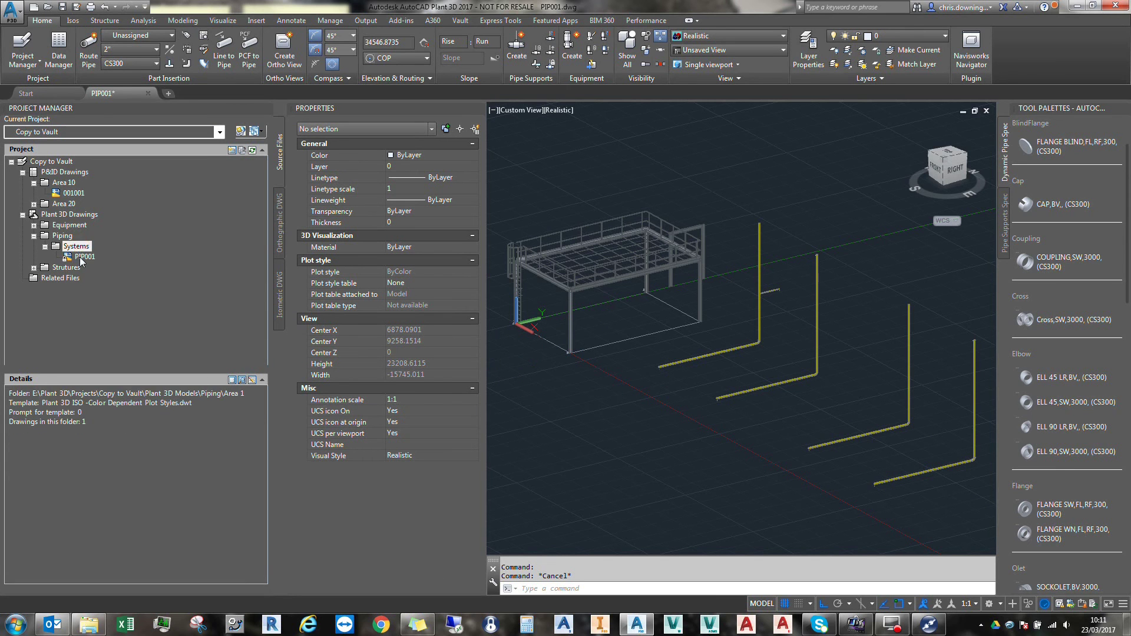
right_click(81, 257)
left_click(104, 443)
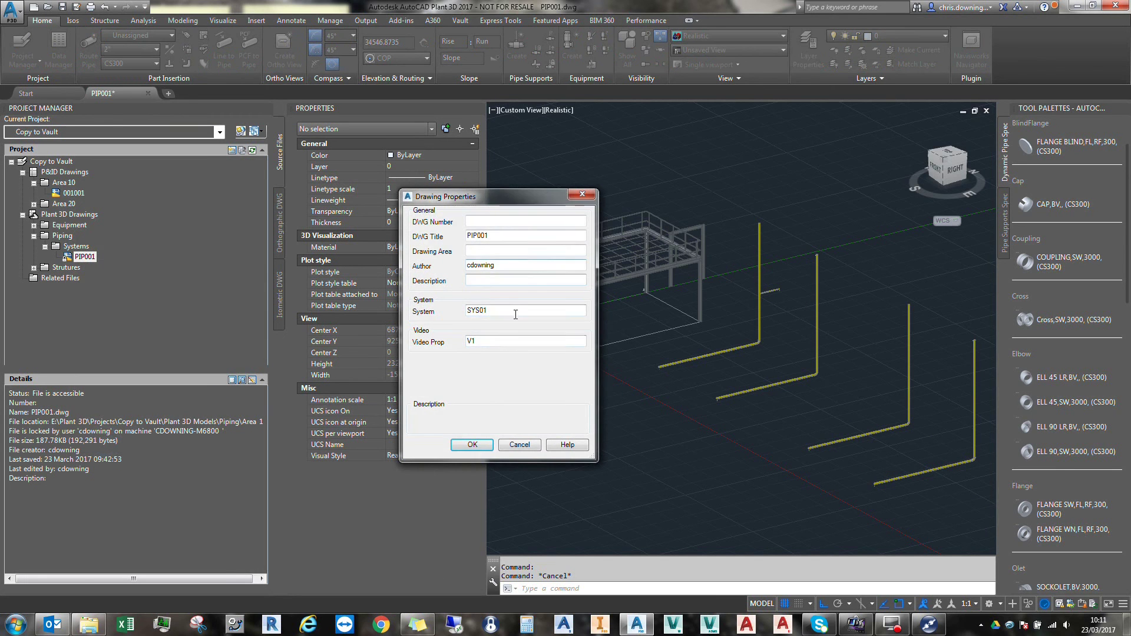
left_click(509, 345)
type("V1")
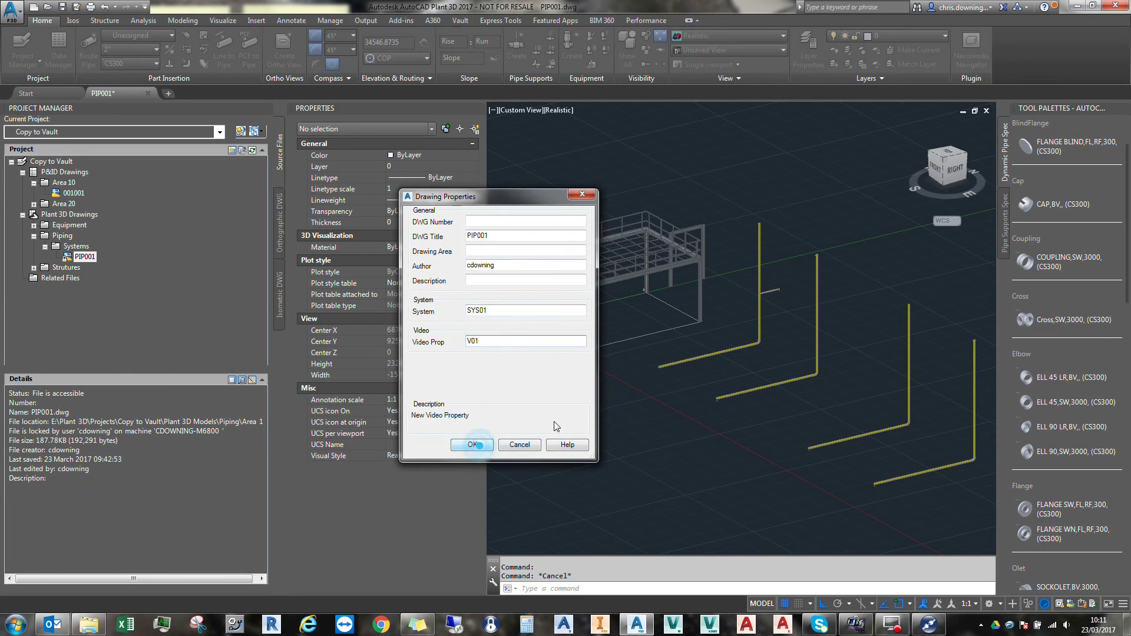
left_click(472, 444)
Refresh the acquired properties of the current drawing with PLANTREFRESHACQPROPERTY.
type("PLAN")
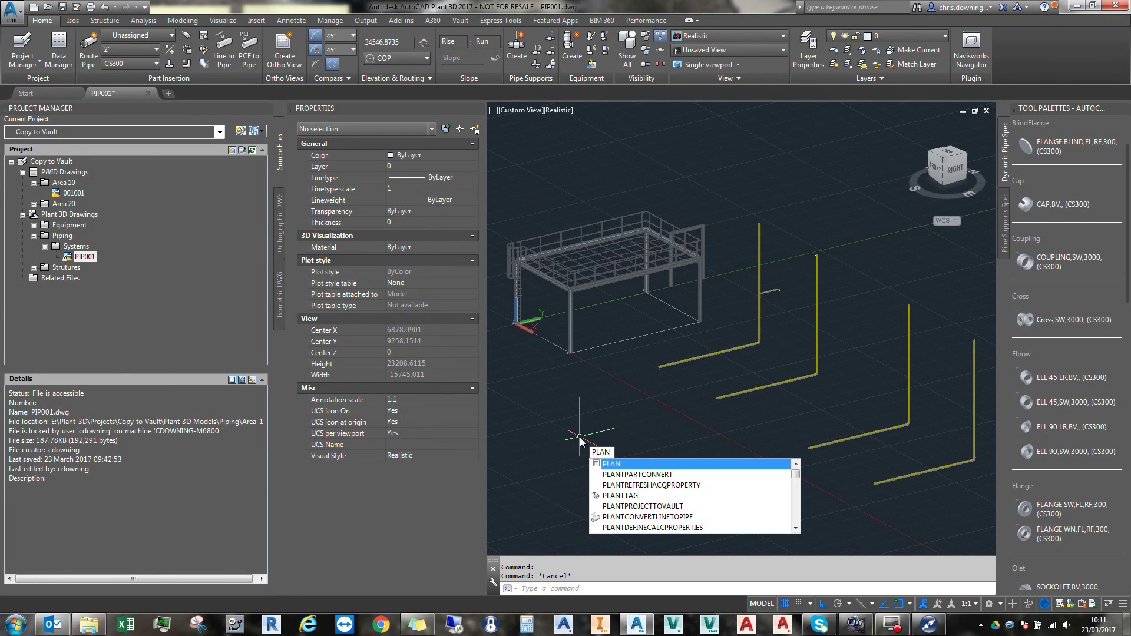
key("Down")
key("Down")
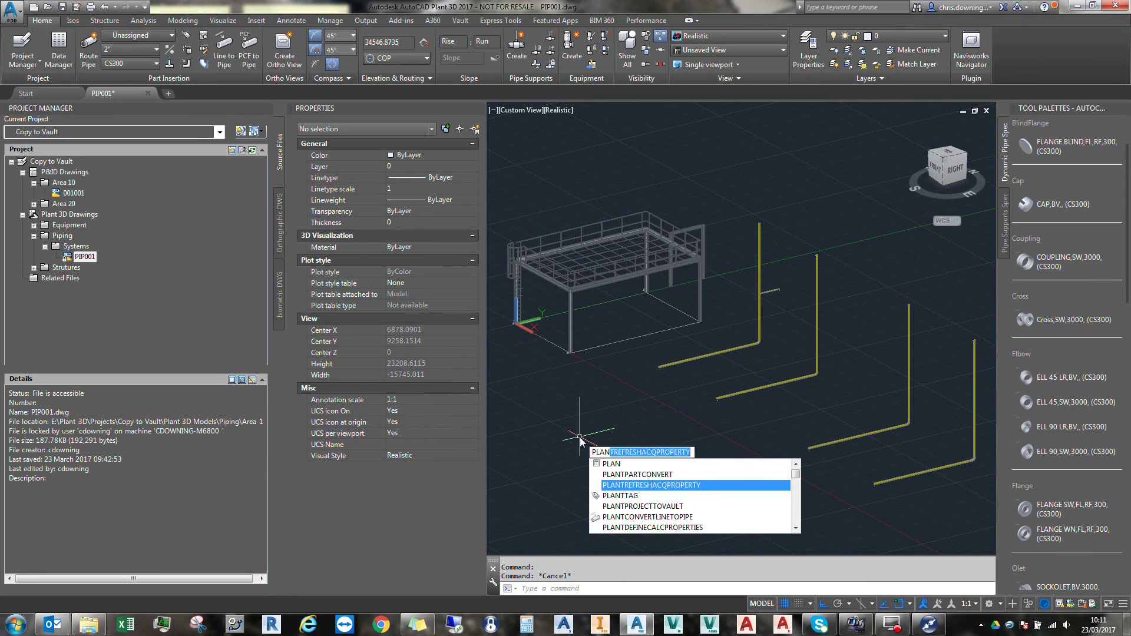
key("Return")
key("Return")
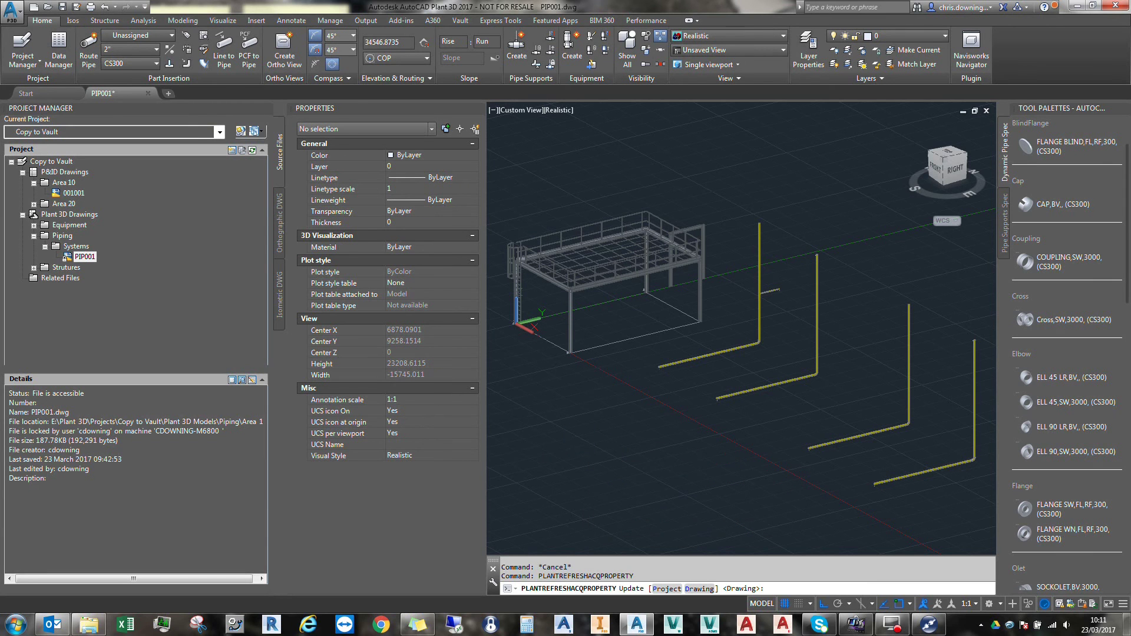
Check the Tag property of the horizontal pipes on lines 1001 to 1004 one after another.
mouse_move(720, 354)
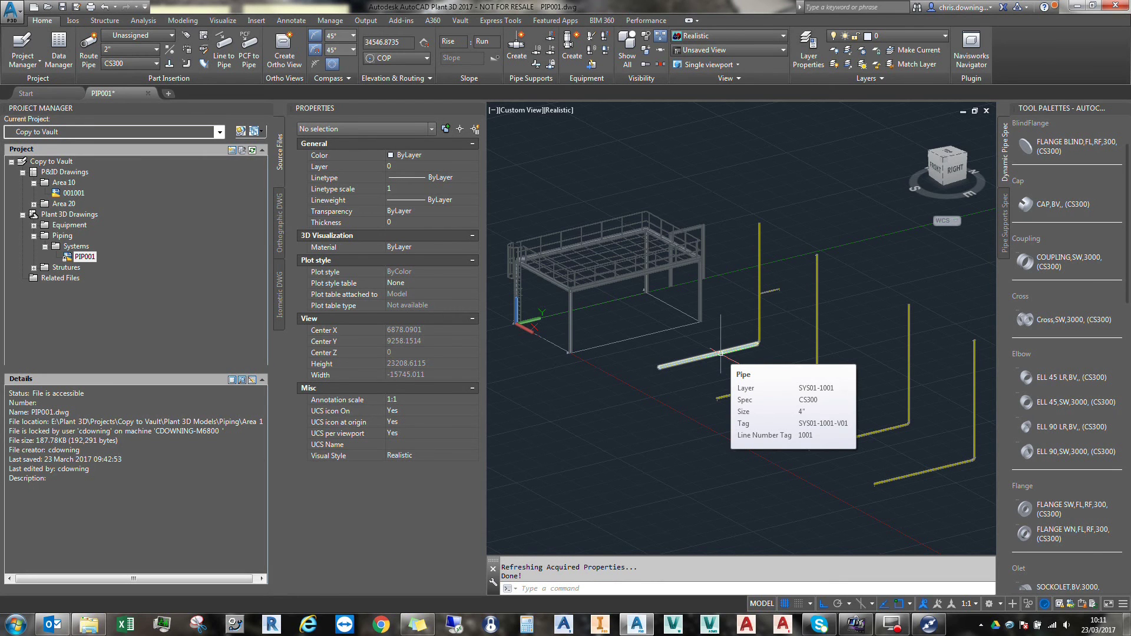
left_click(721, 353)
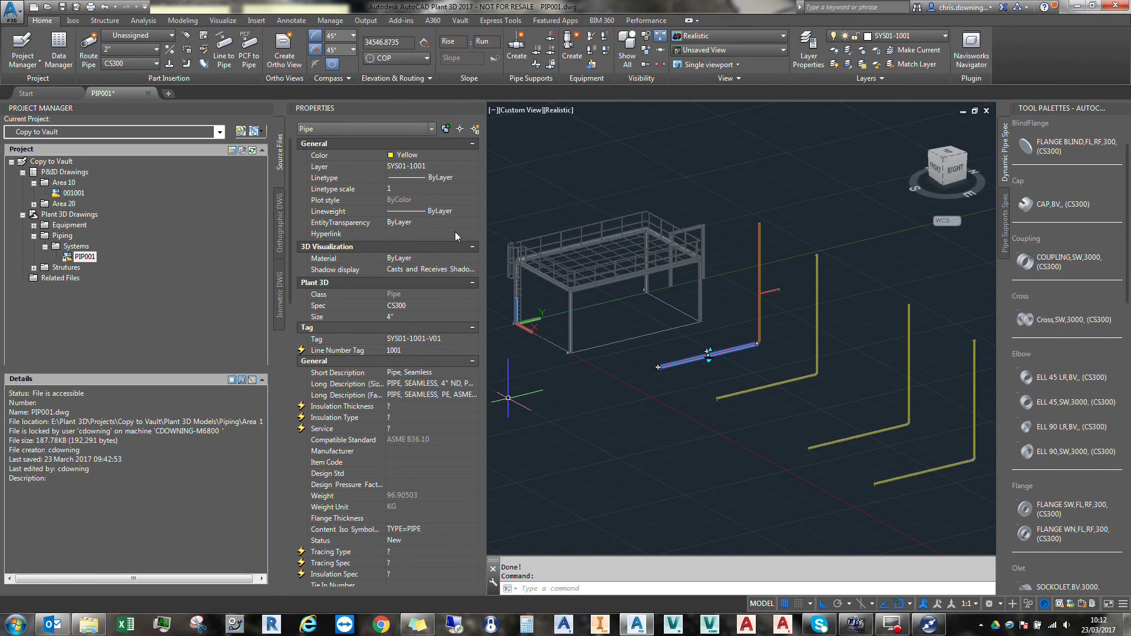
left_click(709, 352)
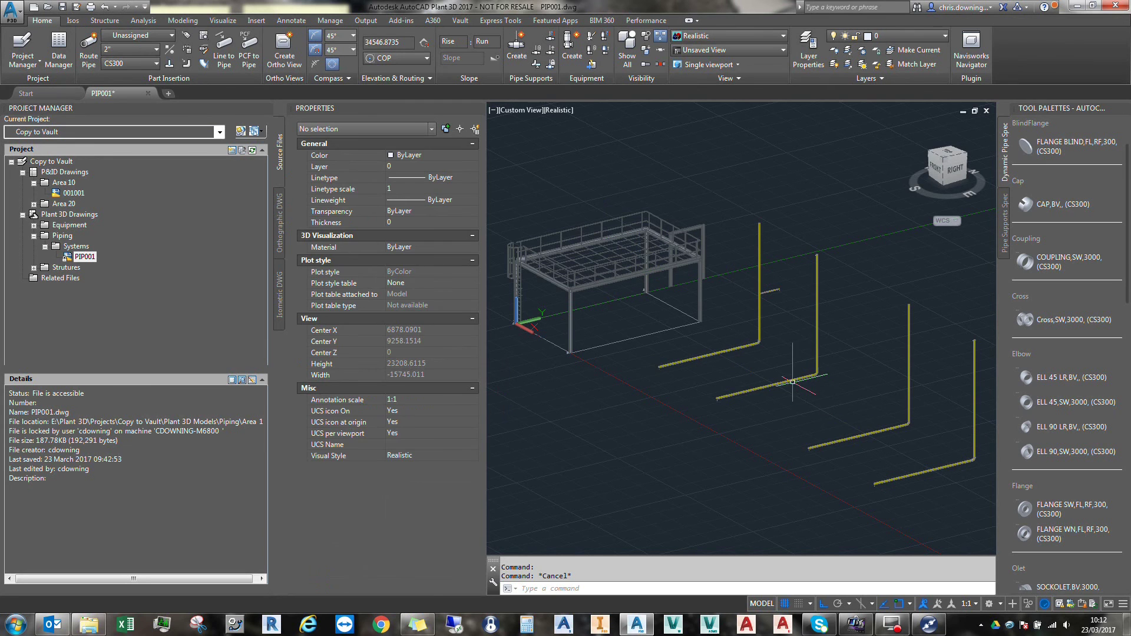
key("Escape")
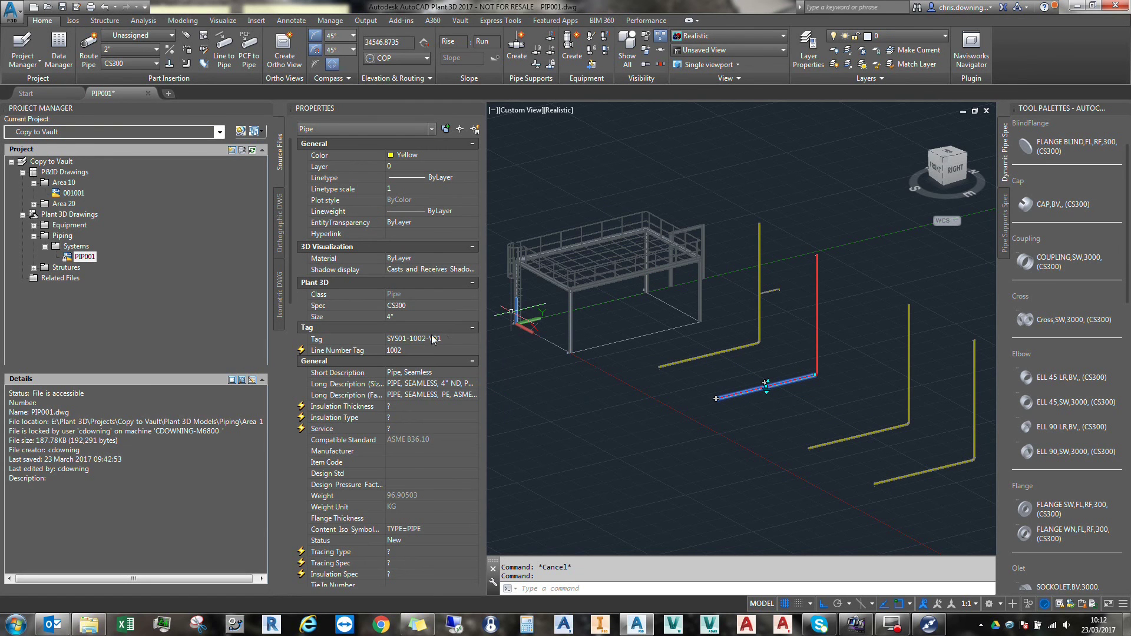
key("Escape")
left_click(858, 436)
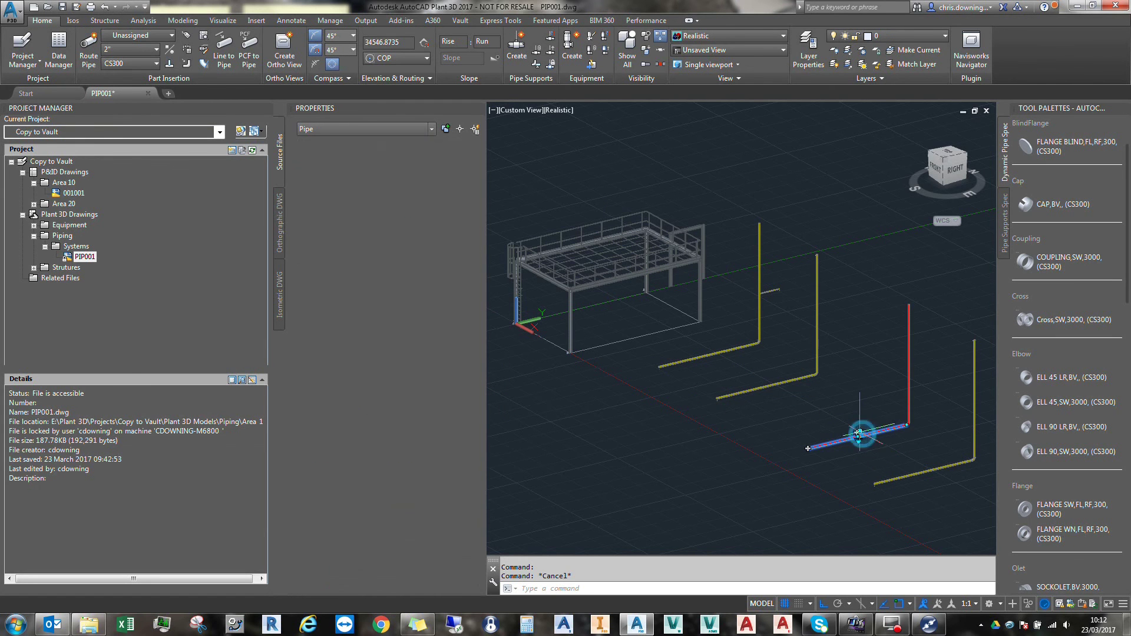
key("Escape")
left_click(900, 479)
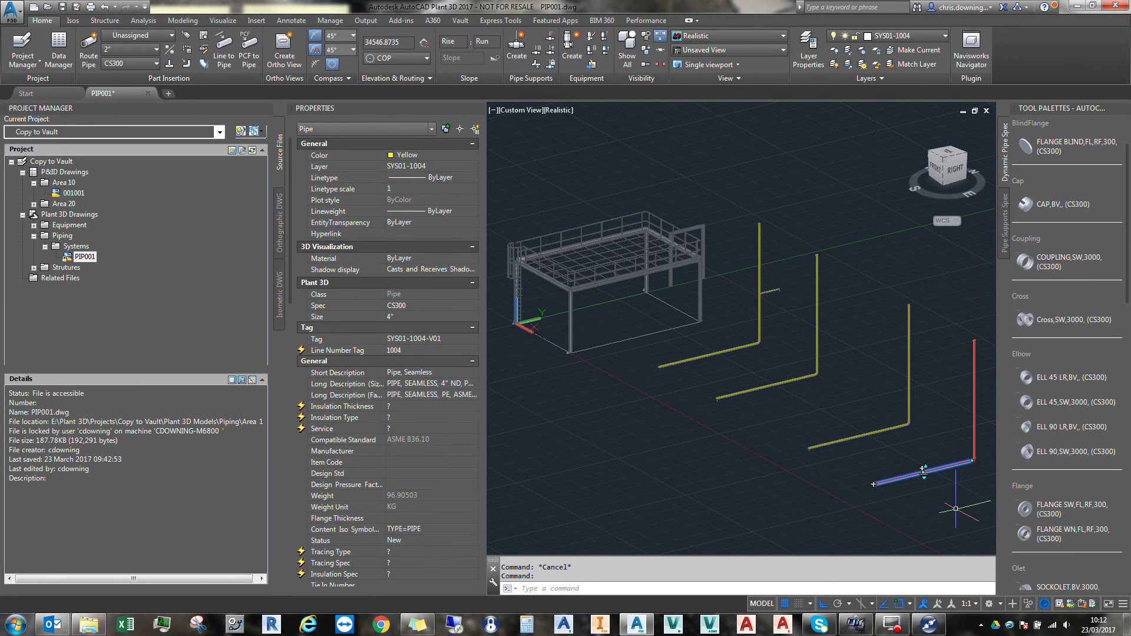
key("Escape")
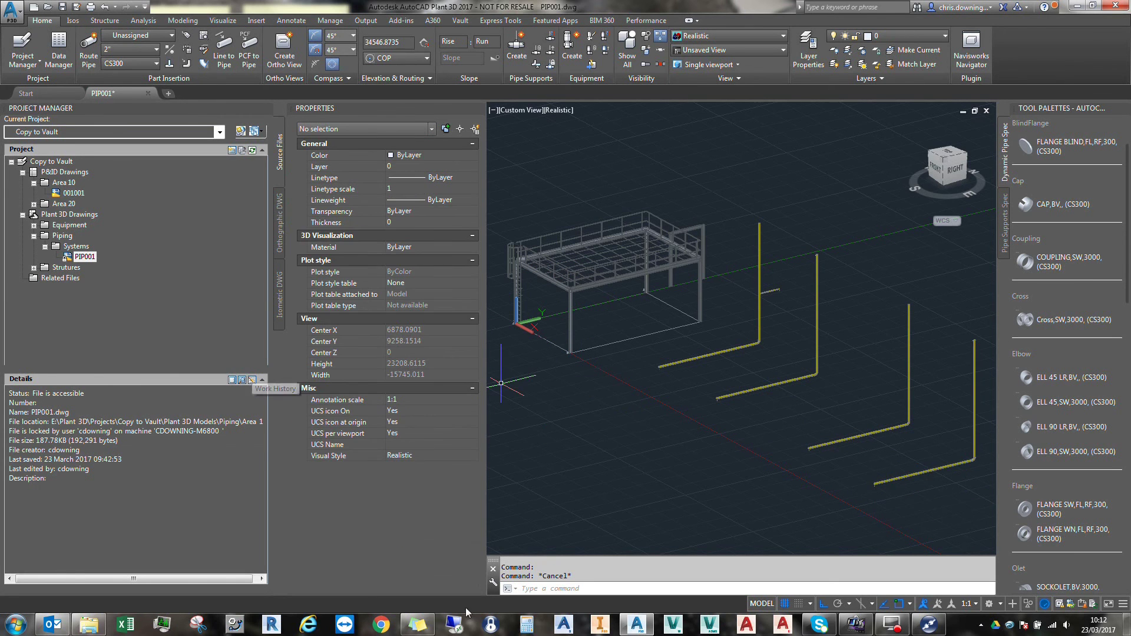
In File Explorer, make two copies of PIP001.dwg in the Piping folder Area 1.
left_click(88, 624)
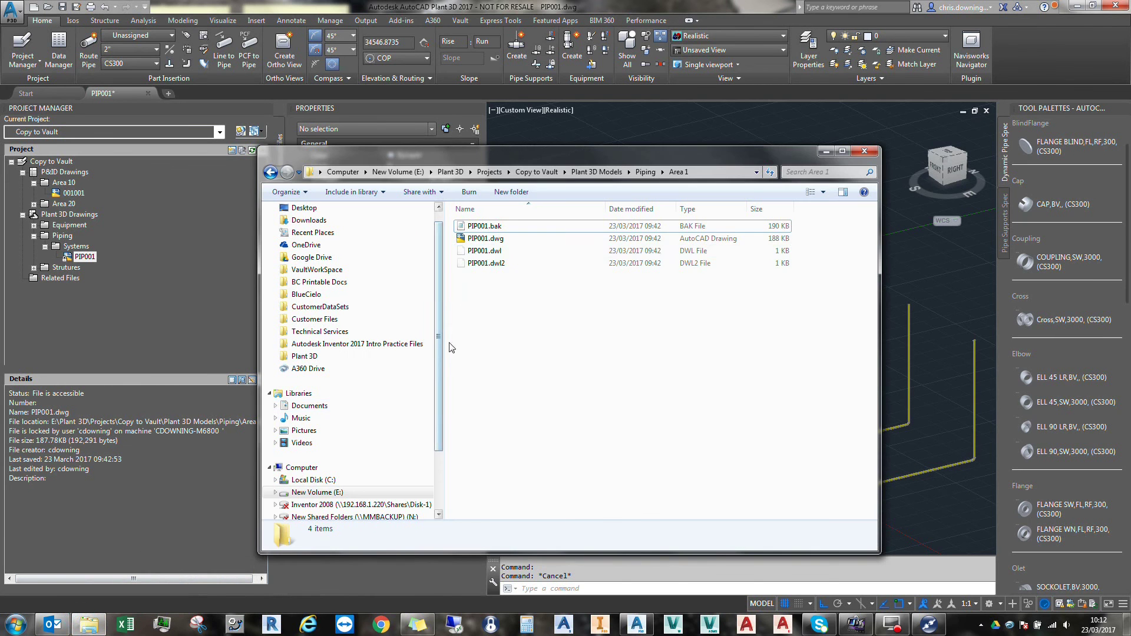
left_click(487, 239)
right_click(487, 242)
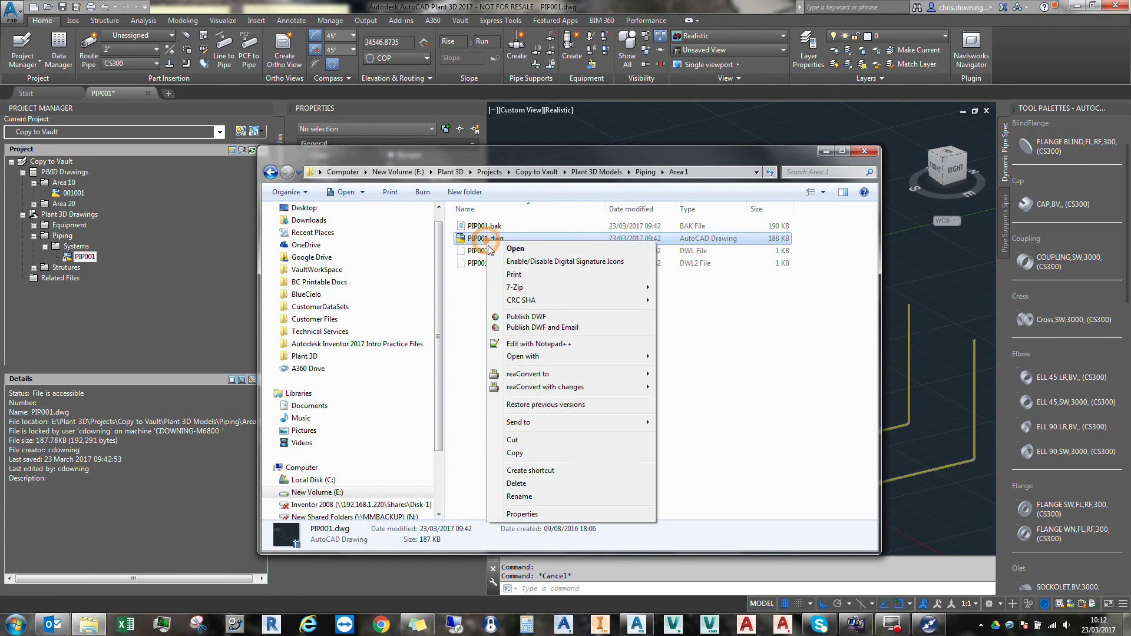
left_click(528, 459)
right_click(496, 355)
left_click(517, 442)
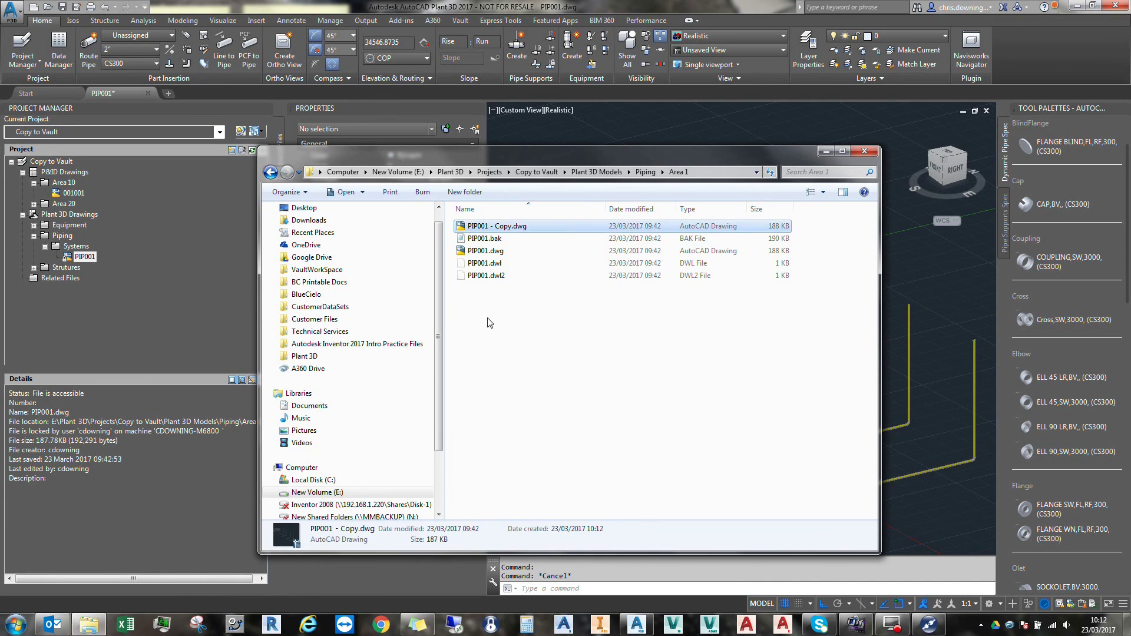
right_click(493, 335)
left_click(531, 416)
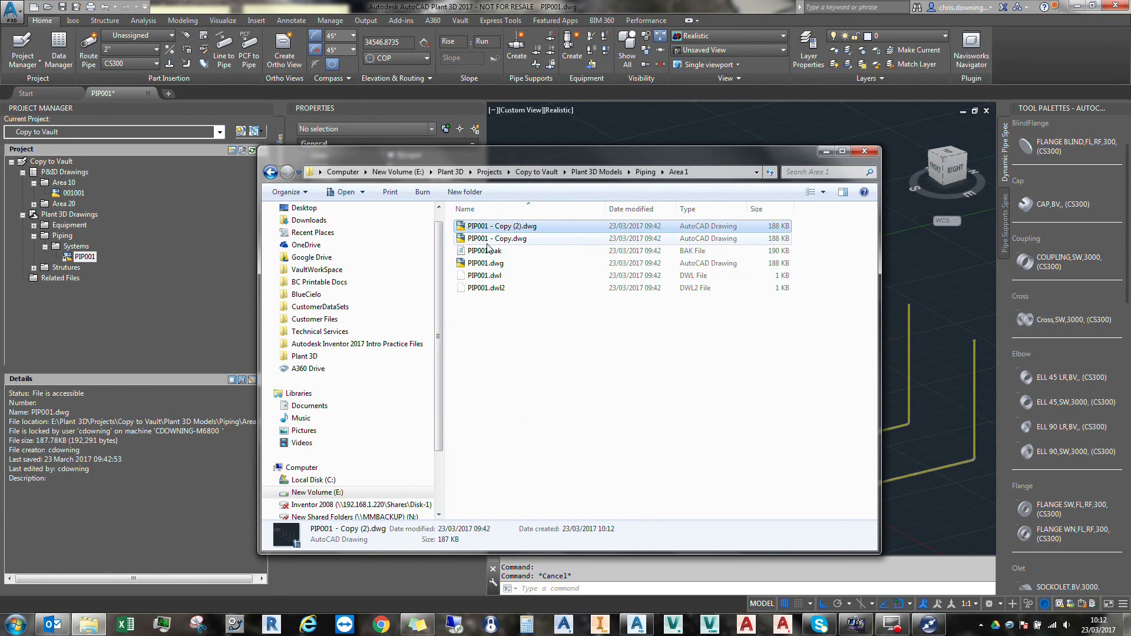
Rename the two drawing copies PIP002.dwg and PIP003.dwg and close the folder window.
left_click(488, 240)
left_click(488, 241)
left_click_drag(485, 239, 510, 241)
type("2")
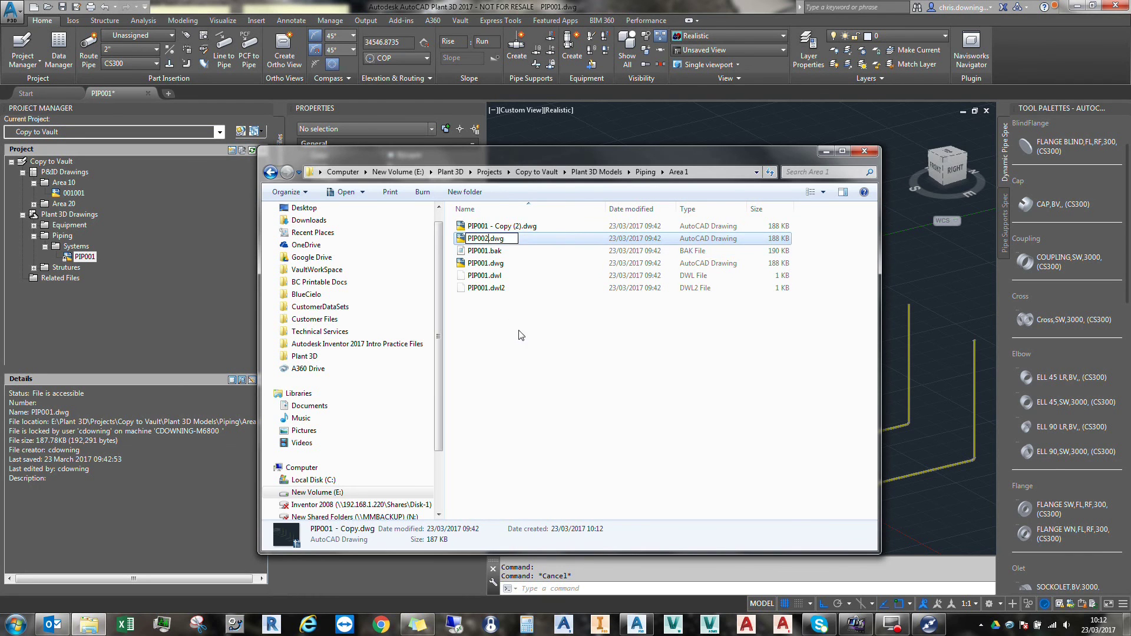
key("Return")
left_click(494, 229)
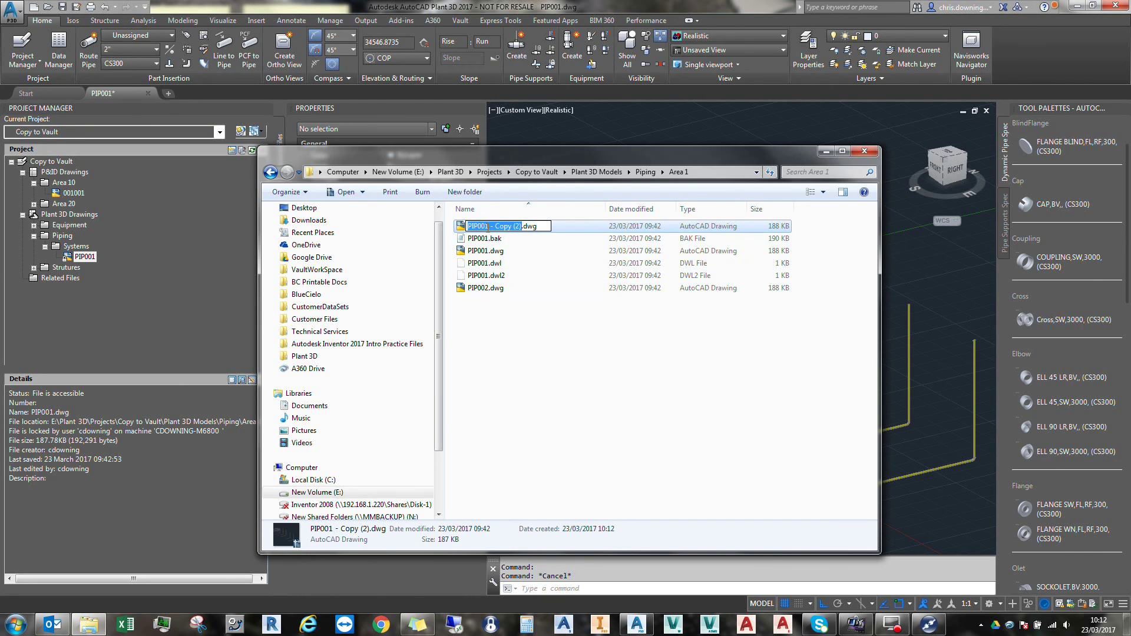
left_click_drag(486, 227, 517, 235)
type("3")
key("Return")
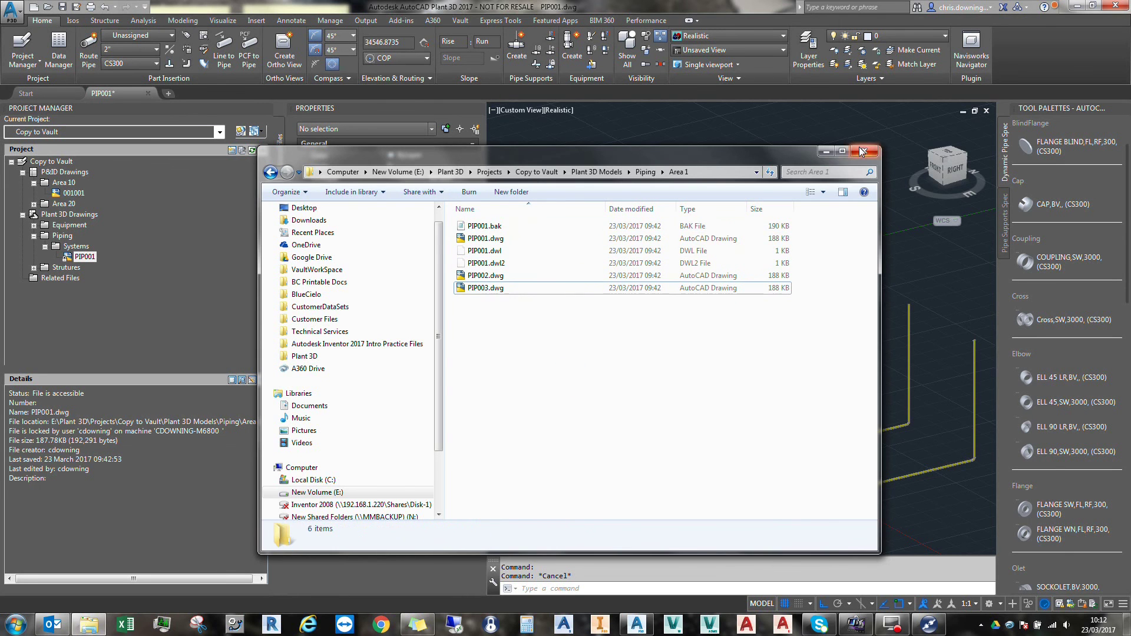
left_click(860, 150)
Copy the drawings PIP002.dwg and PIP003.dwg into the project's Systems folder under Piping.
left_click(78, 247)
right_click(81, 245)
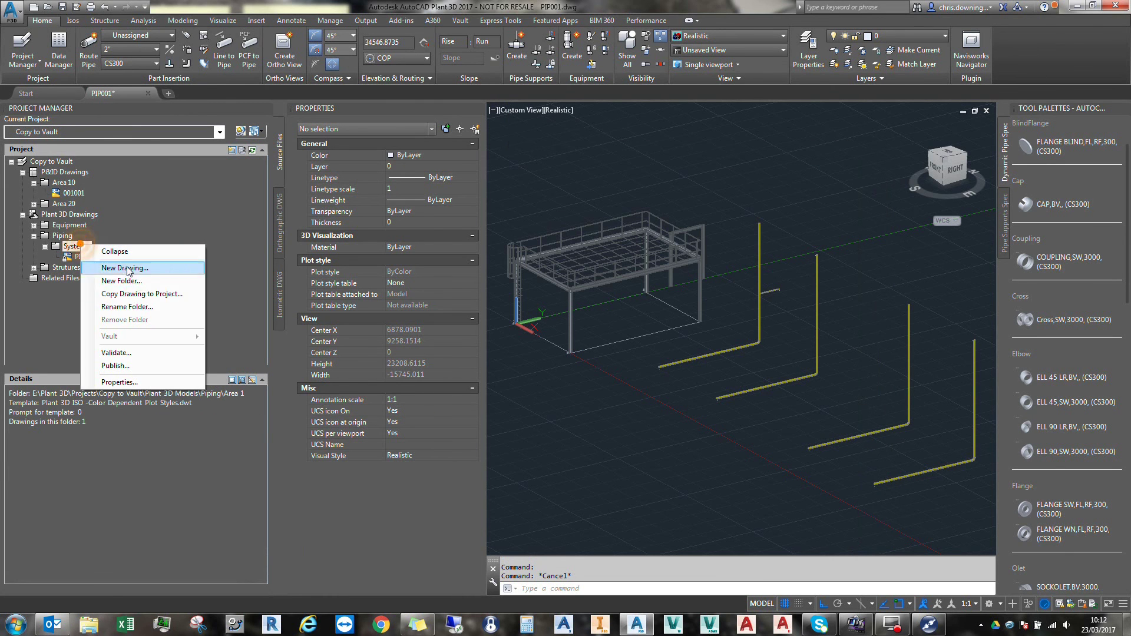
left_click(136, 296)
left_click_drag(480, 290, 469, 224)
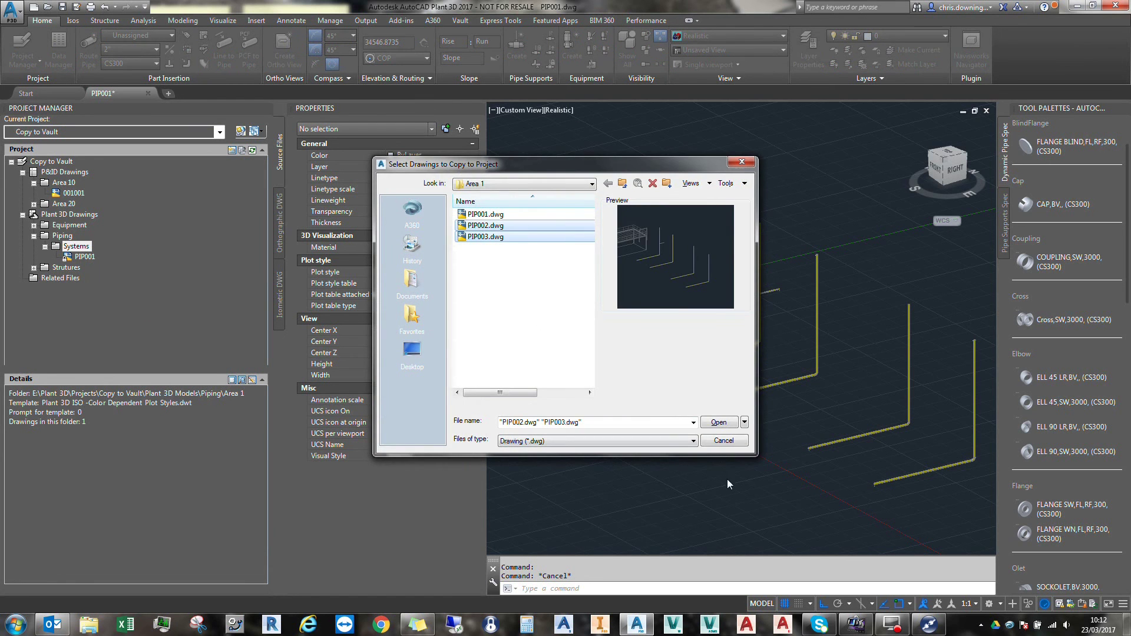
left_click(717, 423)
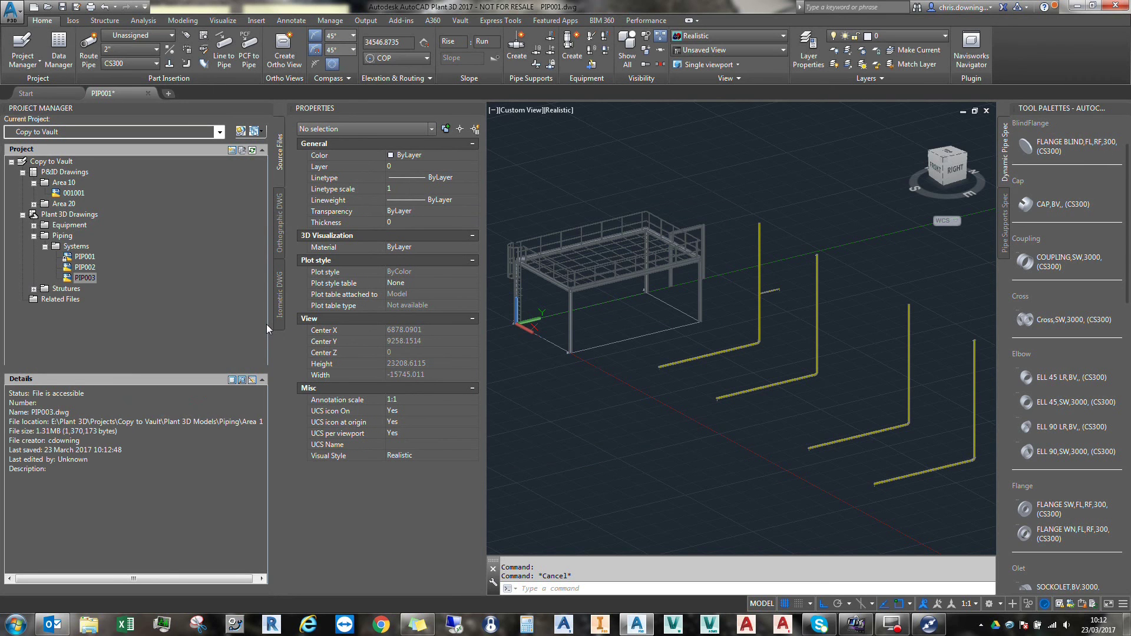
Open drawing PIP002 and fill in the System and Video Prop values in its drawing properties.
double_click(85, 267)
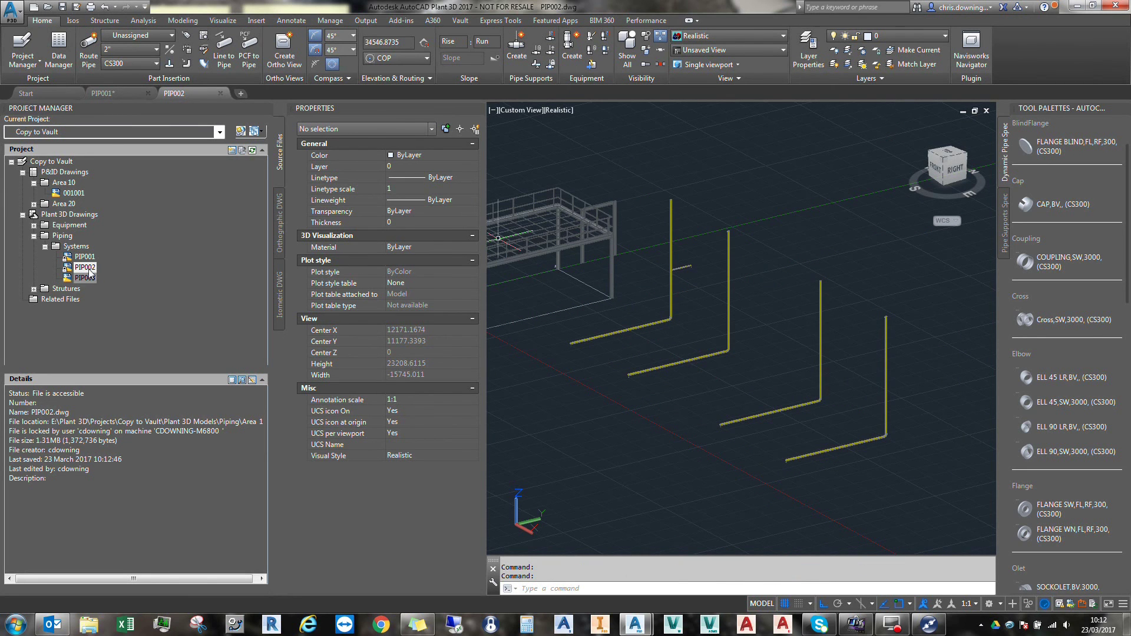
right_click(68, 256)
left_click(139, 456)
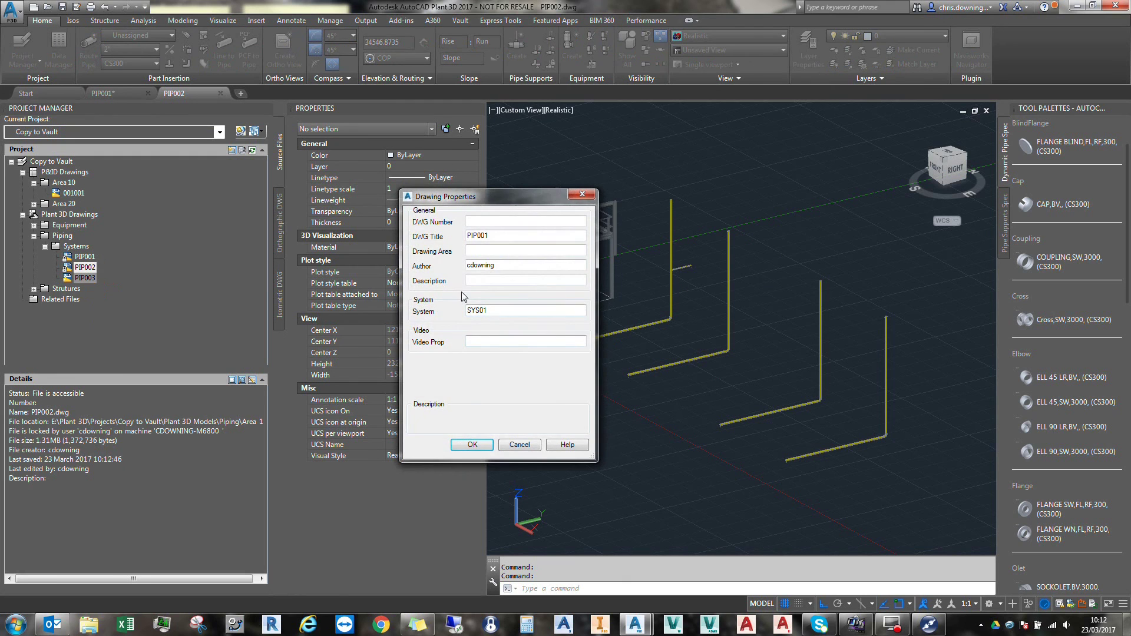
left_click(521, 314)
left_click(519, 344)
left_click(469, 443)
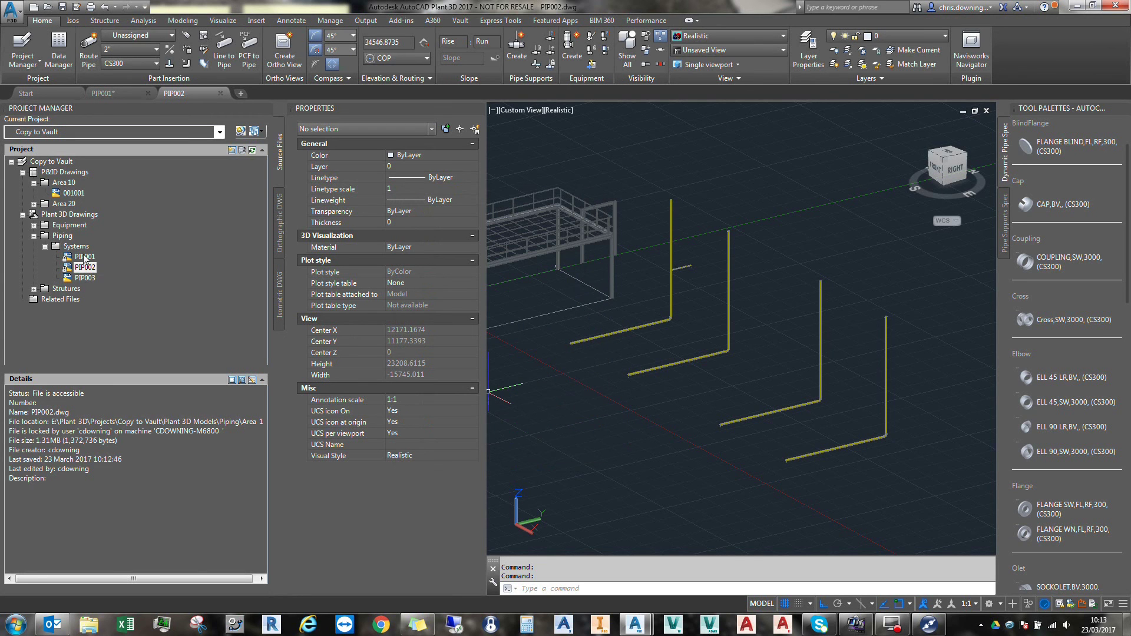
In the drawing properties of PIP003, set System to SYS03 and fill in the Video Prop value.
left_click(84, 277)
right_click(85, 277)
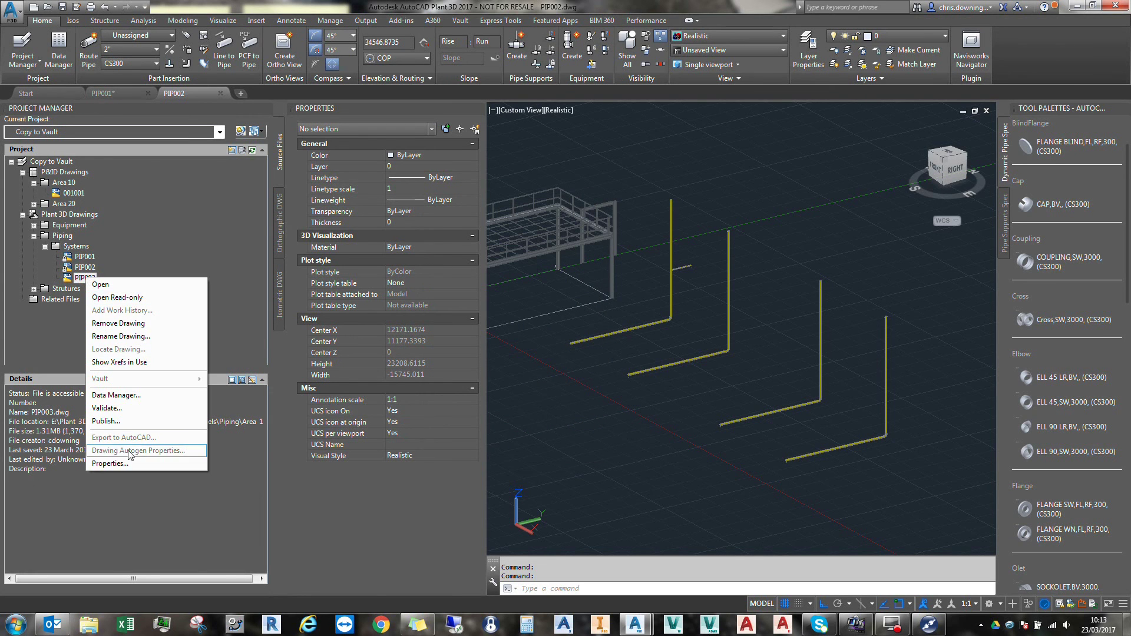
left_click(107, 464)
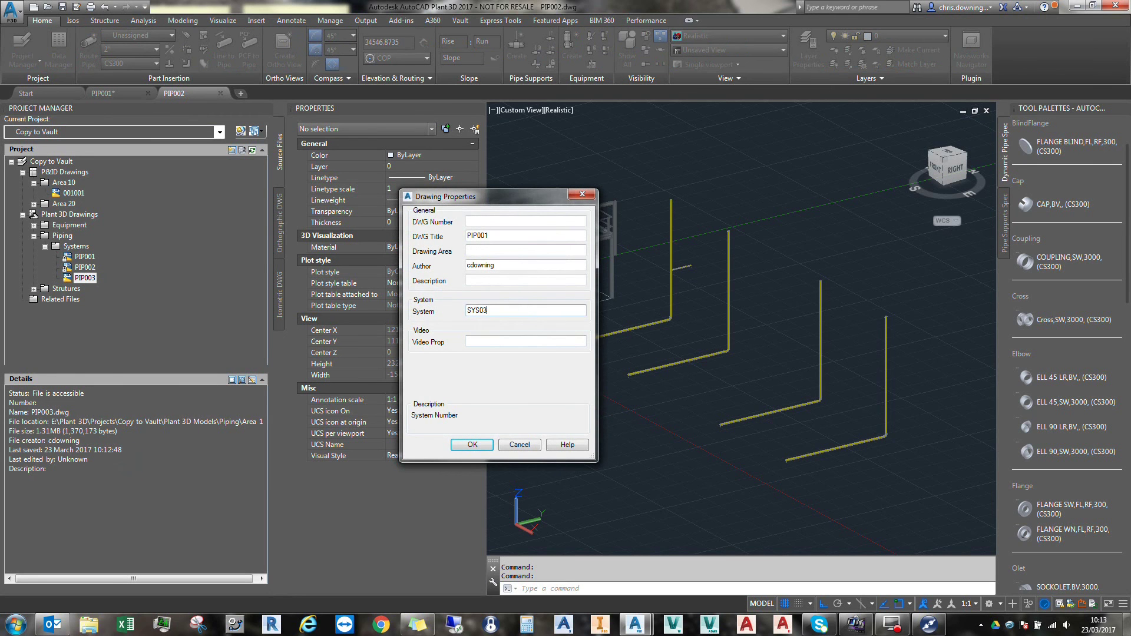
left_click(488, 340)
left_click(472, 444)
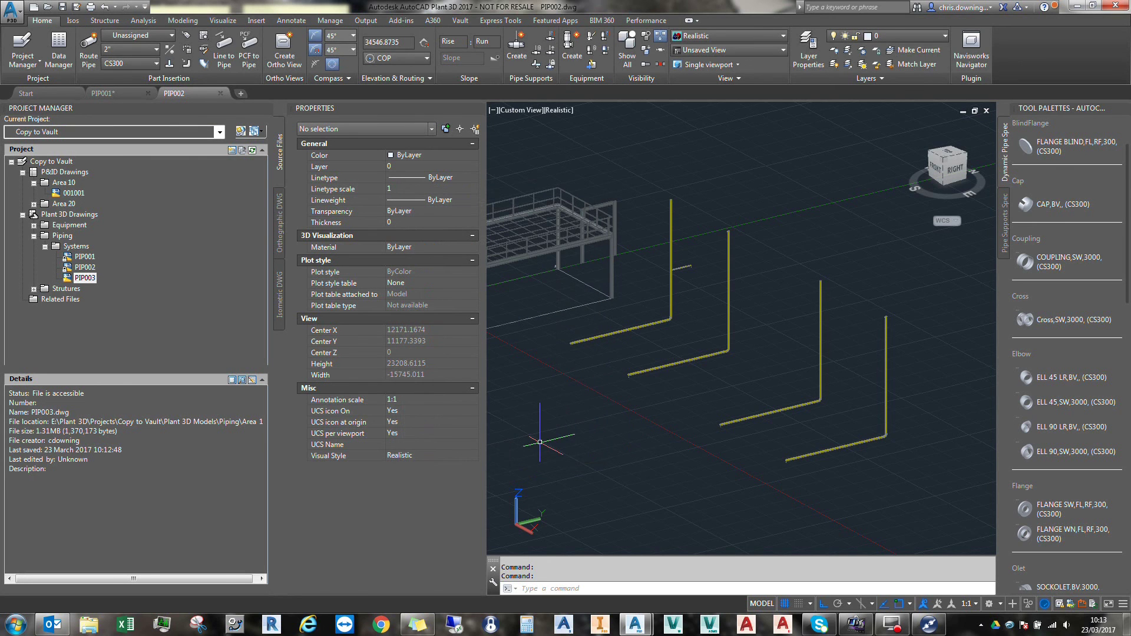
Run PLANTREFRESHACQPROPERTY on the whole project with the 3D project type to refresh the acquired properties.
type("PL")
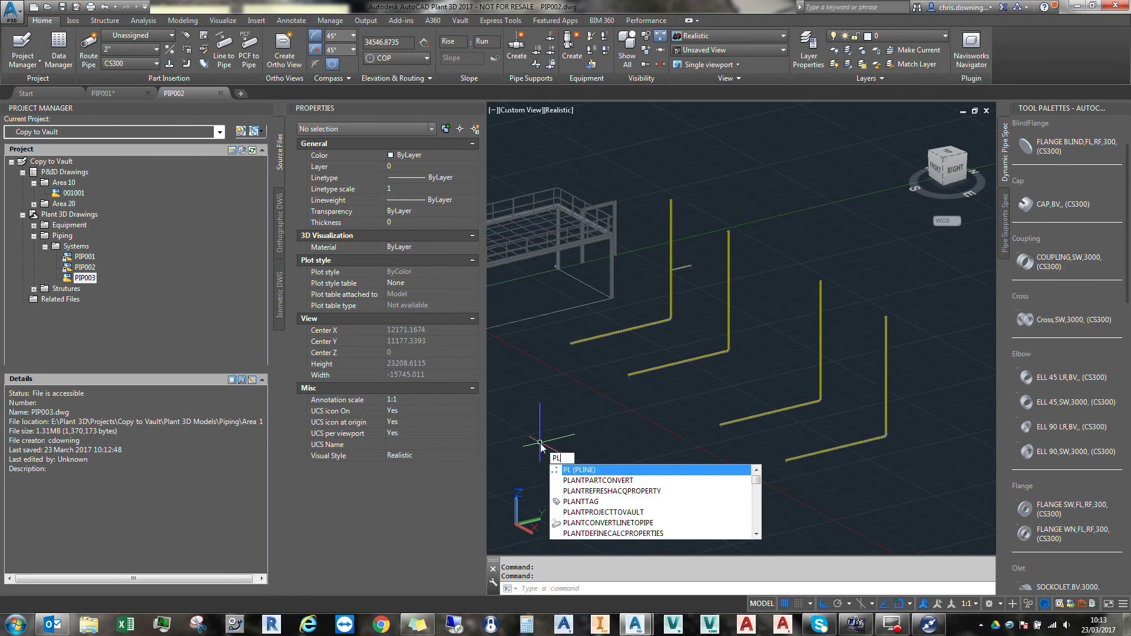
key("Down")
key("Down")
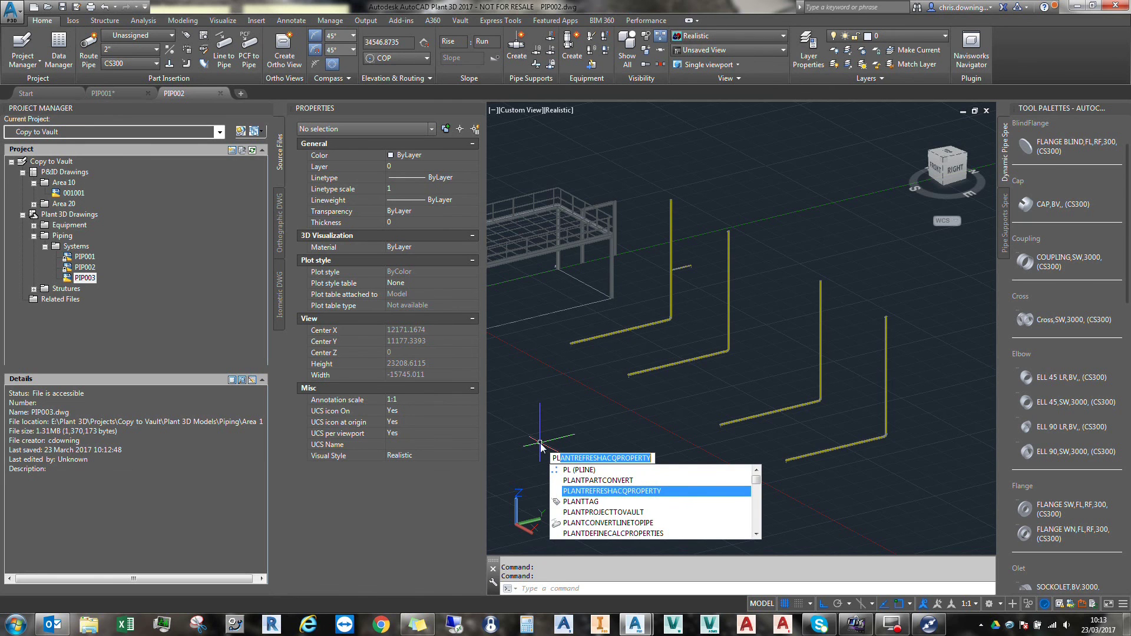
key("Return")
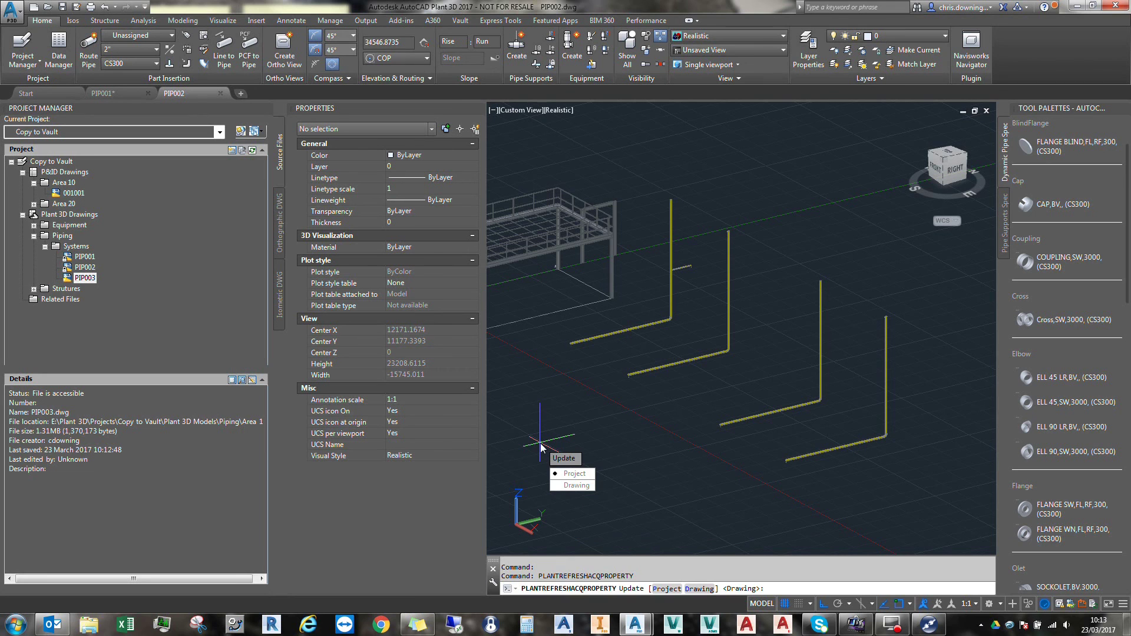
type("P")
key("Return")
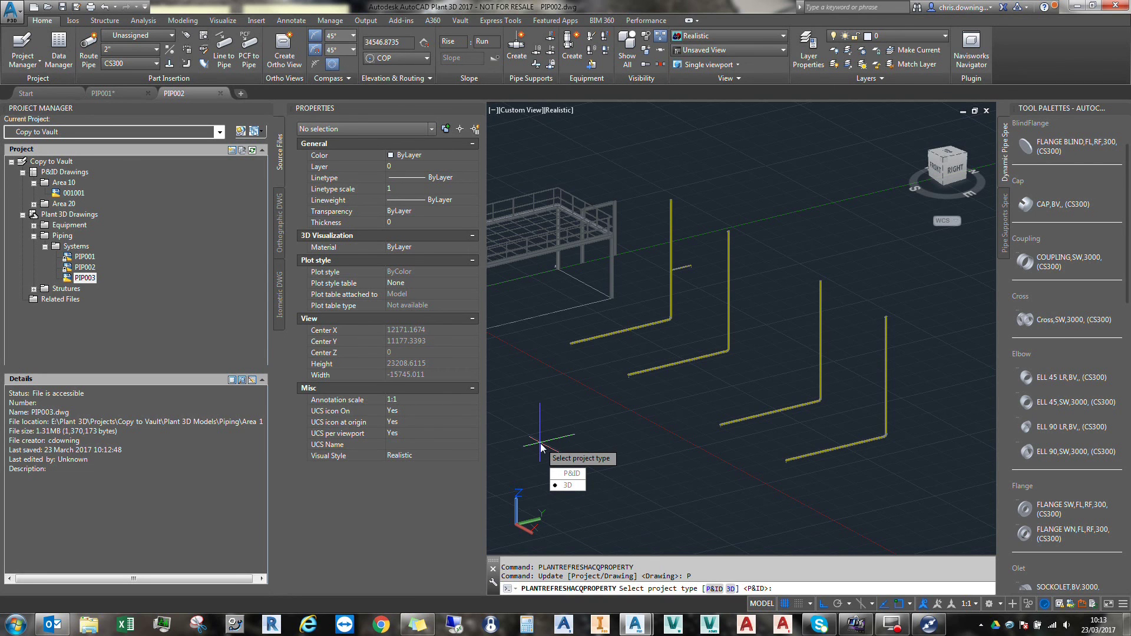
key("Return")
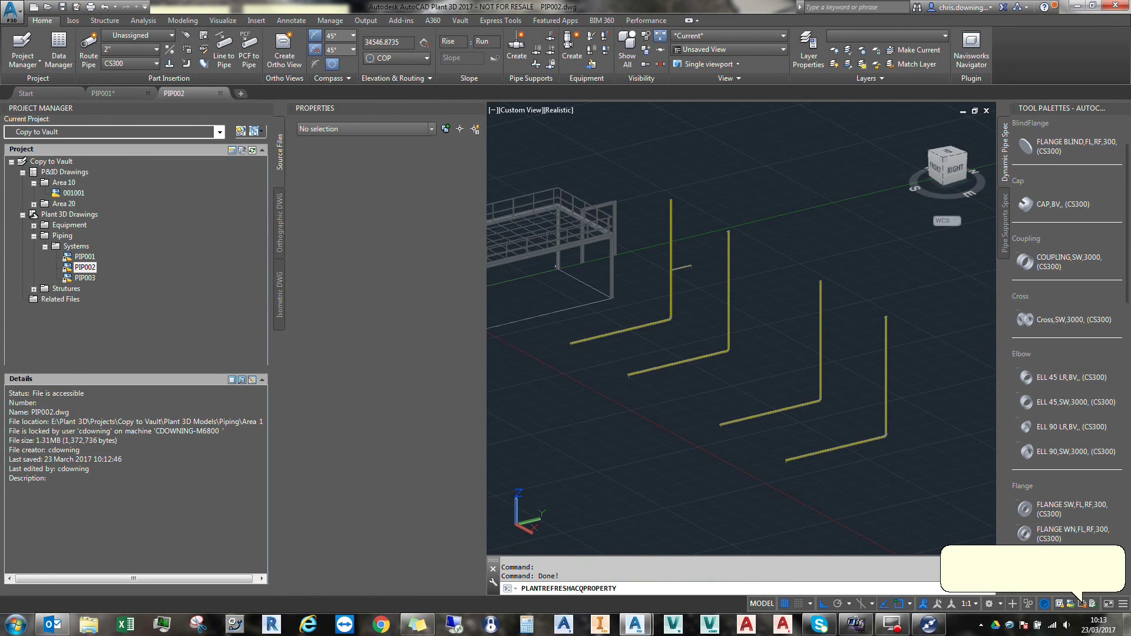
Inspect the Tag property of each of the four pipe runs in PIP002, one after another.
mouse_move(629, 328)
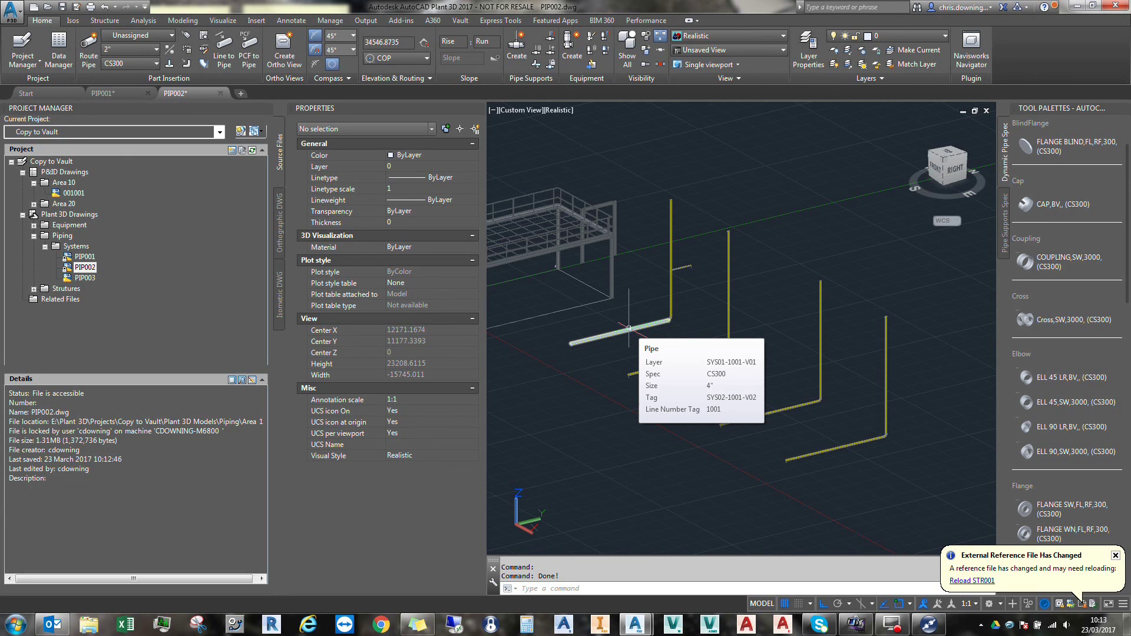
left_click(629, 329)
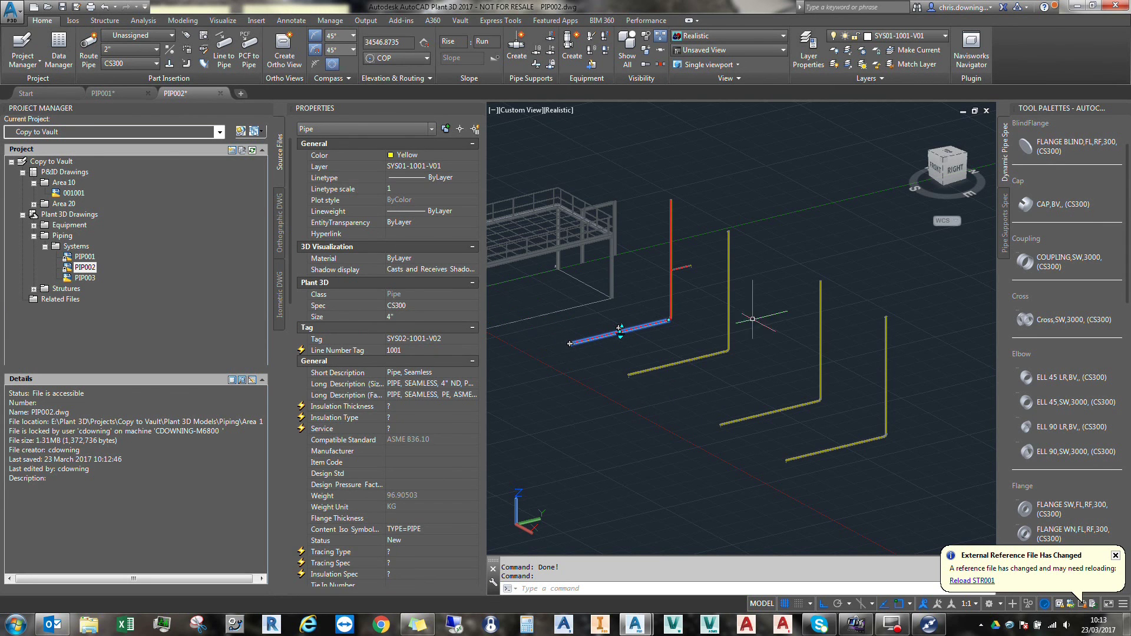
key("Escape")
left_click(716, 356)
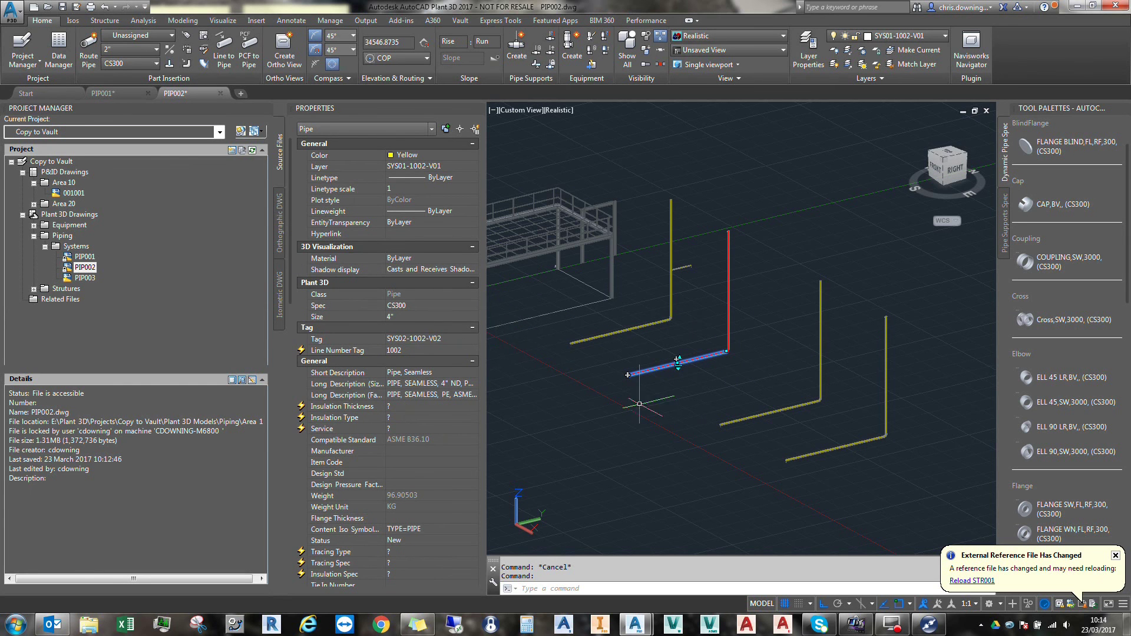
key("Escape")
left_click(763, 413)
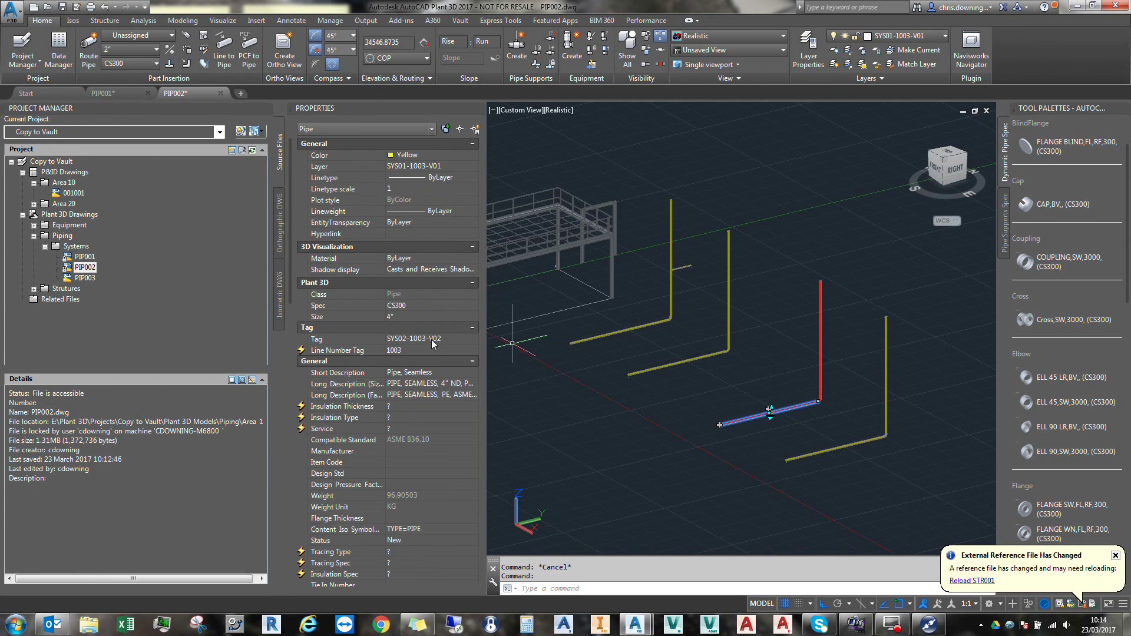
key("Escape")
left_click(824, 446)
left_click(826, 449)
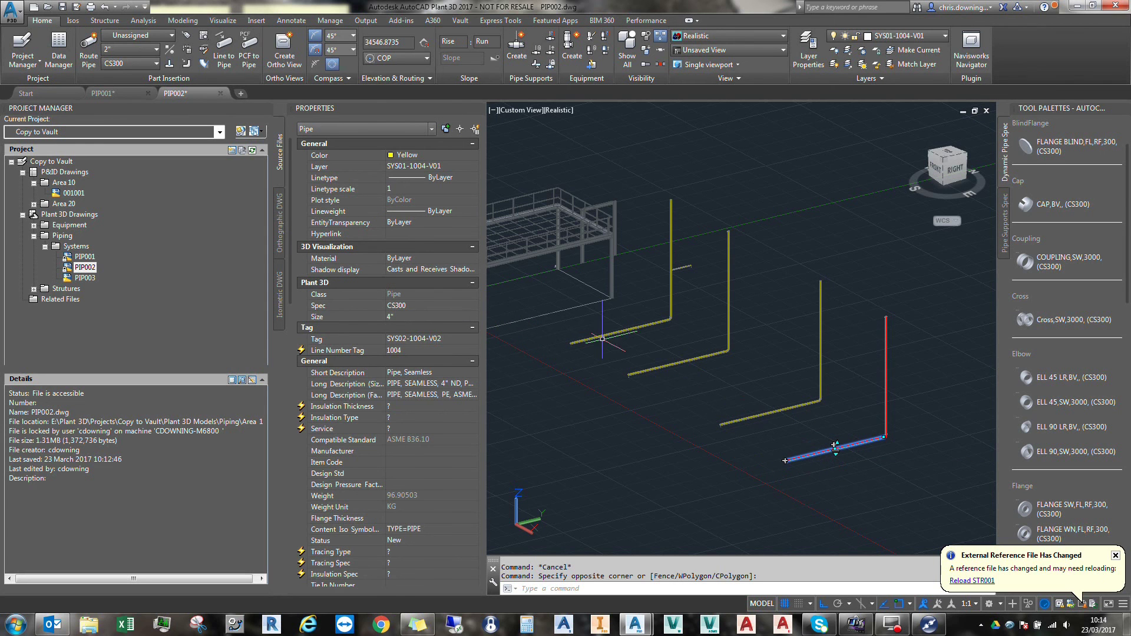
key("Escape")
Open drawing PIP003 and select the lower pipe of the run nearest the platform to check its tag.
double_click(85, 278)
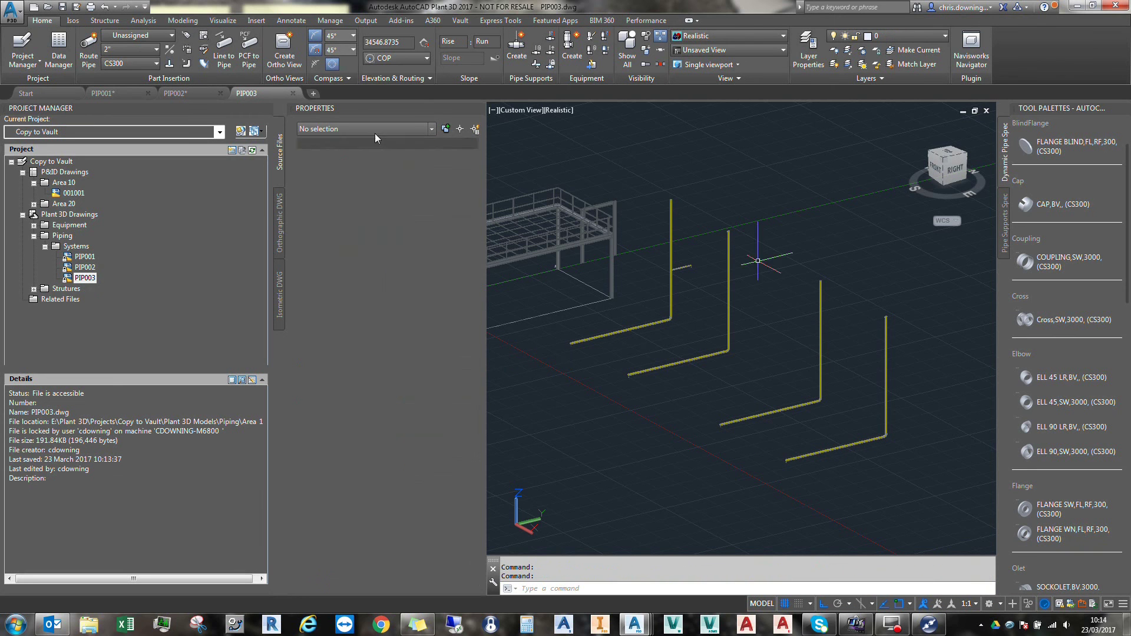
left_click(637, 329)
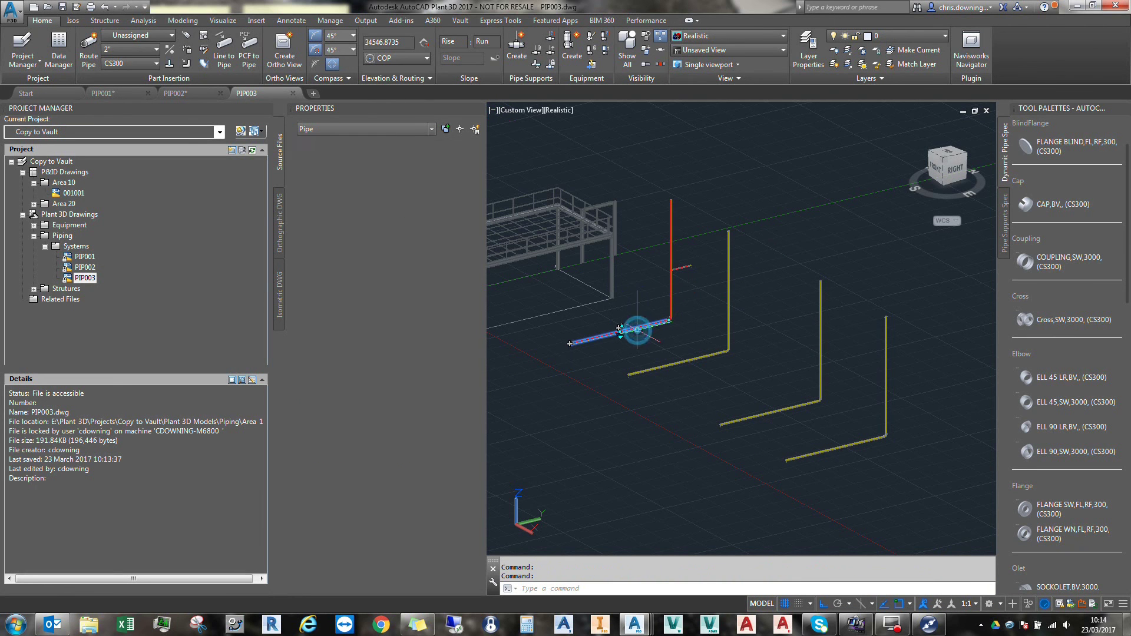